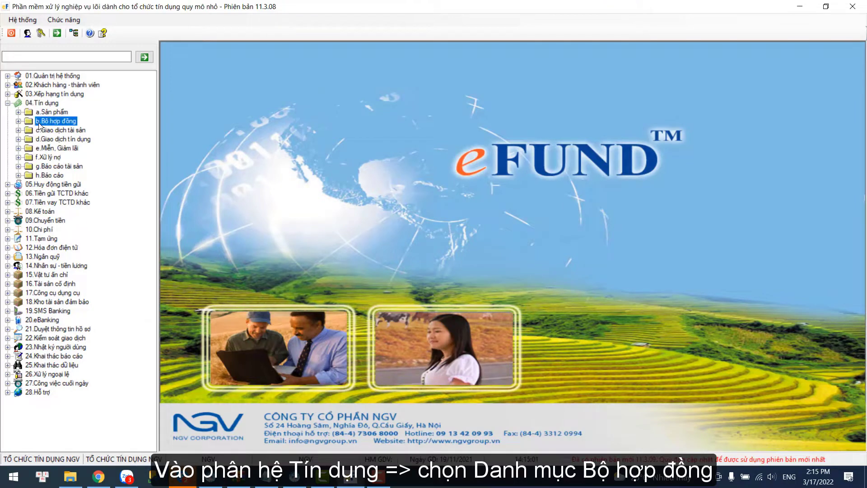
- Start a new credit contract set from the contract list and choose the mortgage type BHD_THECHAP (Bộ hợp đồng thế chấp)
{"action": "double_click", "coordinate": [64, 148]}
{"action": "double_click", "coordinate": [81, 166]}
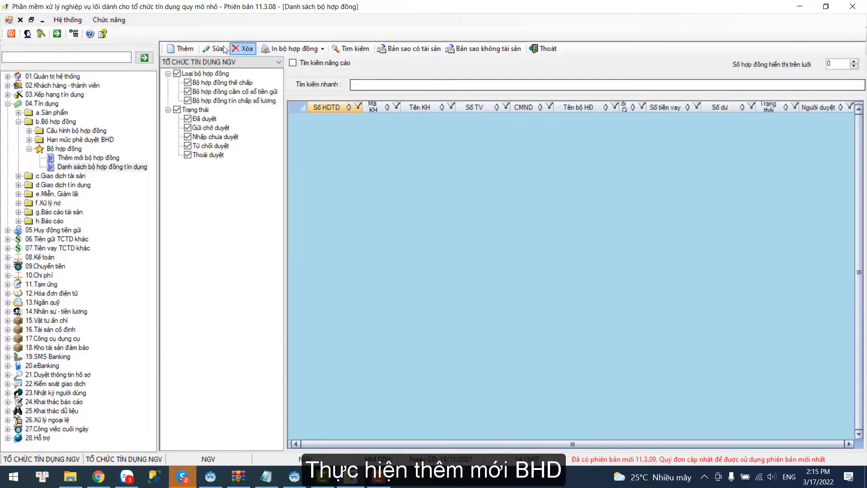
{"action": "left_click", "coordinate": [185, 49]}
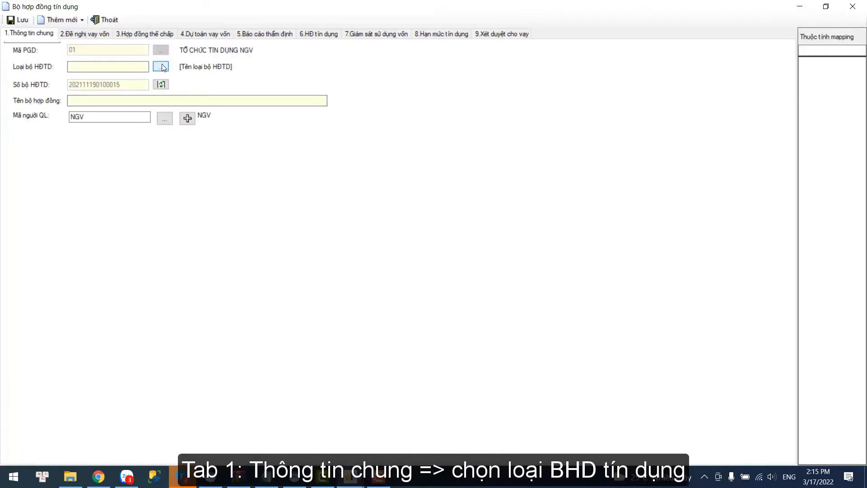
{"action": "left_click", "coordinate": [160, 67]}
{"action": "double_click", "coordinate": [449, 147]}
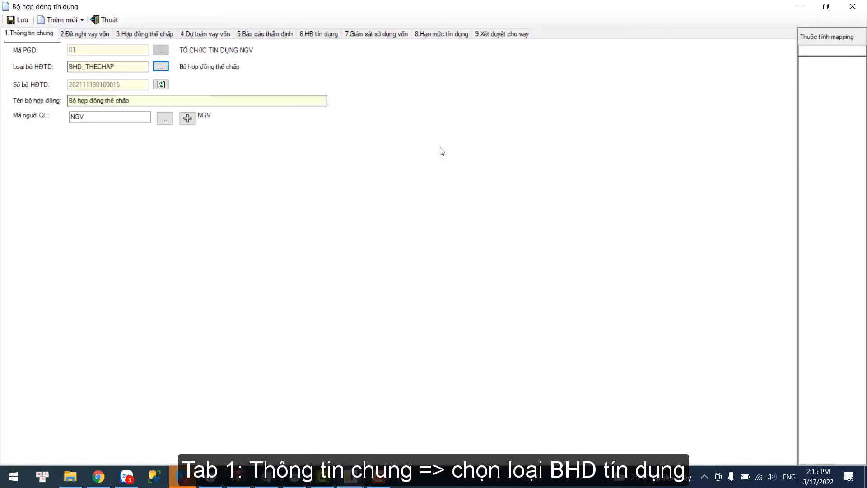
- In the loan proposal, select the first listed customer as borrower and the second as heir, with the relationship Vợ
{"action": "left_click", "coordinate": [93, 36]}
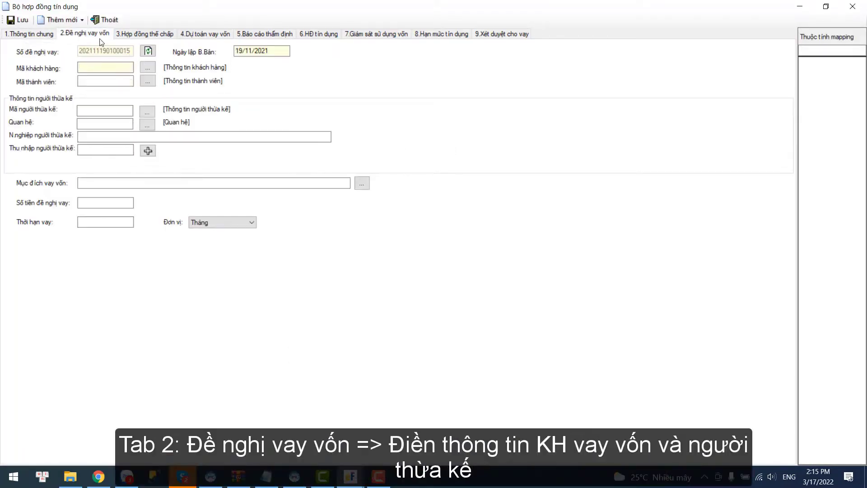
{"action": "left_click", "coordinate": [148, 67]}
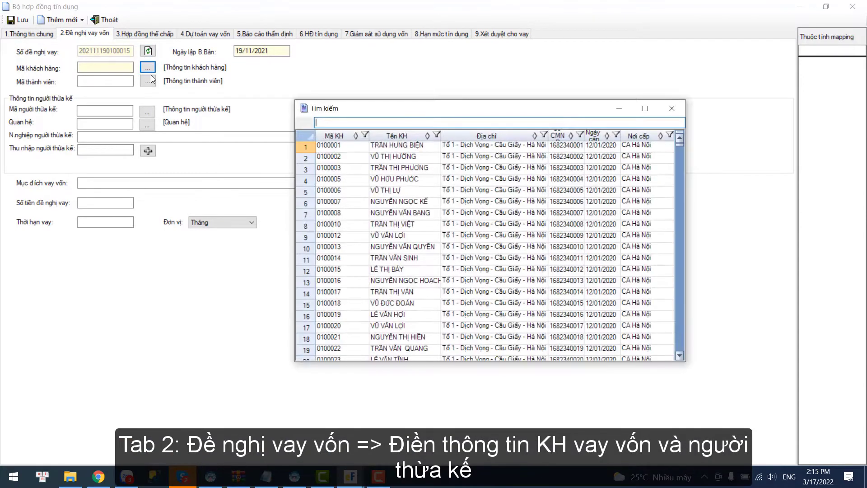
{"action": "double_click", "coordinate": [423, 146]}
{"action": "left_click", "coordinate": [147, 111]}
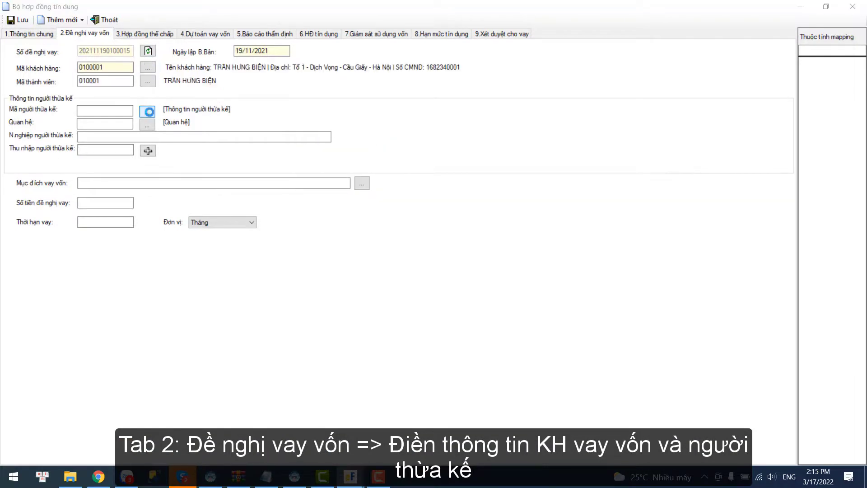
{"action": "double_click", "coordinate": [416, 156]}
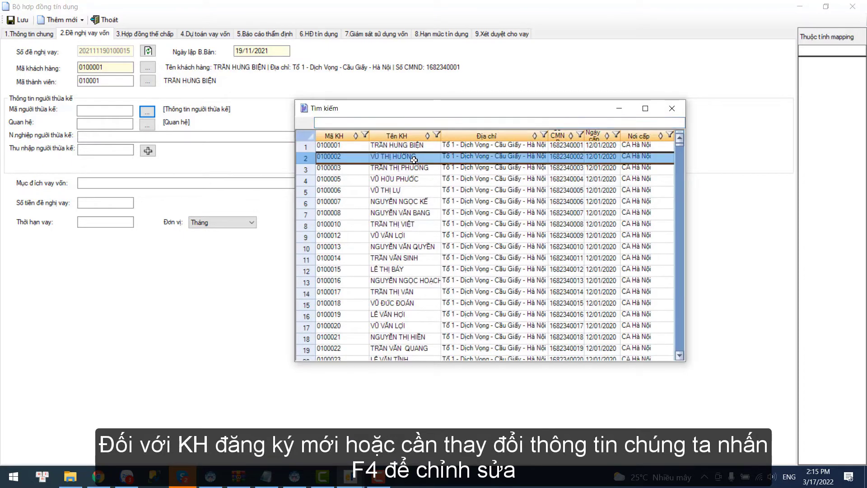
{"action": "left_click", "coordinate": [146, 125]}
{"action": "double_click", "coordinate": [378, 157]}
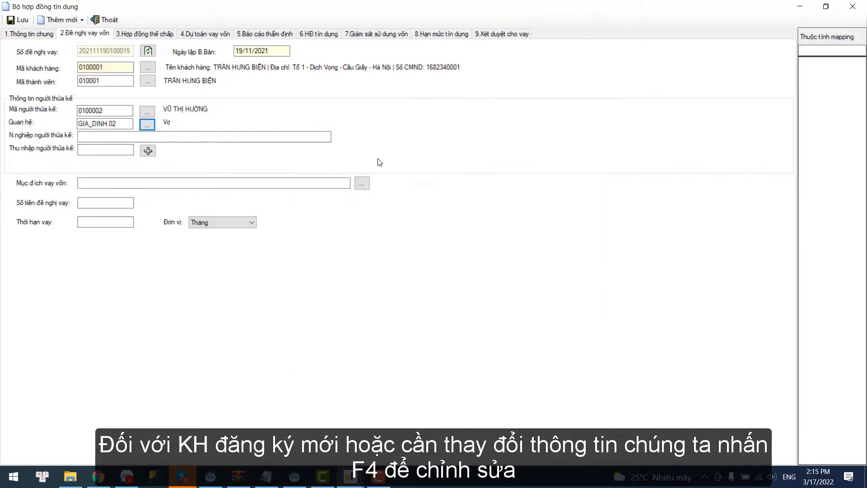
- Set the loan purpose to "Cho vay sản xuất dịch vụ nông nghiệp", the requested amount to 100,000,000 and the term to 12 months
{"action": "left_click", "coordinate": [361, 183]}
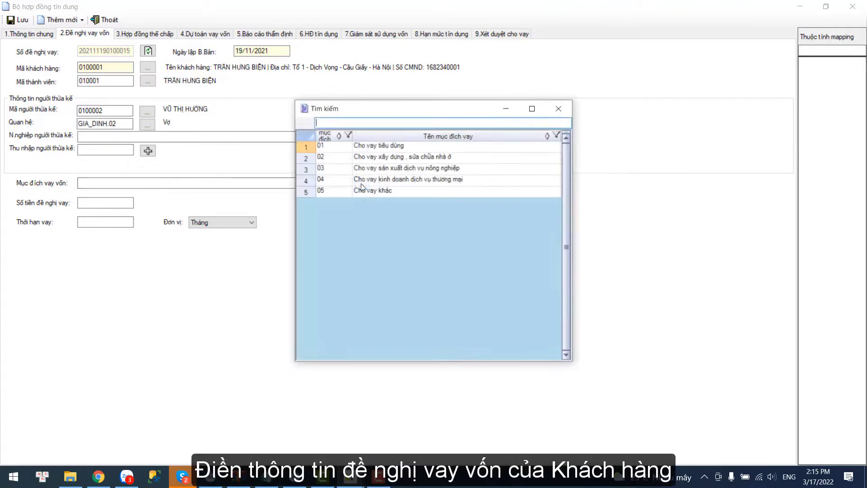
{"action": "double_click", "coordinate": [380, 170]}
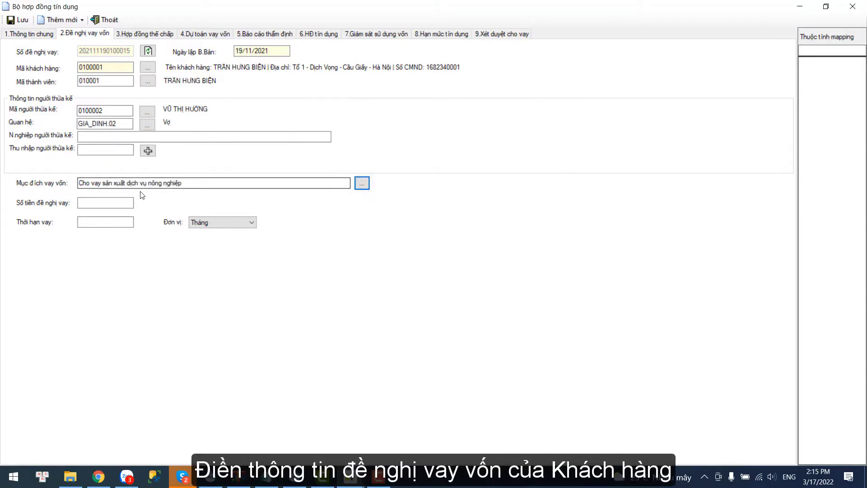
{"action": "left_click", "coordinate": [117, 199]}
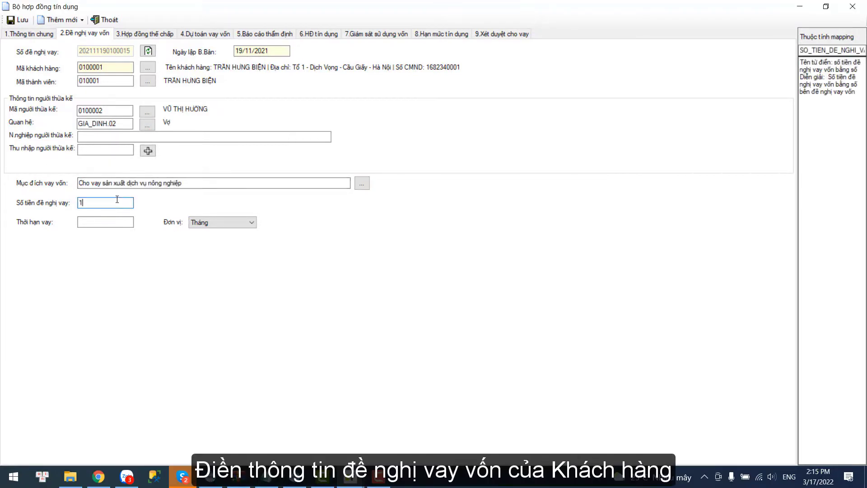
{"action": "type", "text": "100,000,000"}
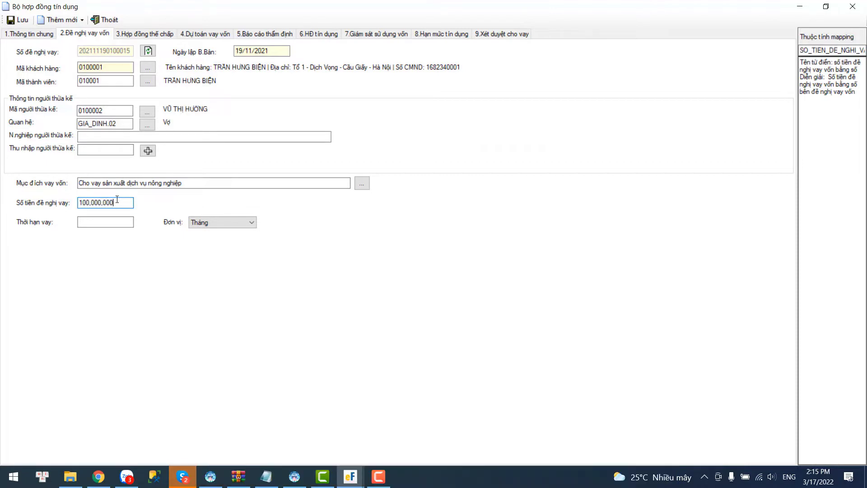
{"action": "left_click", "coordinate": [97, 221]}
{"action": "type", "text": "12"}
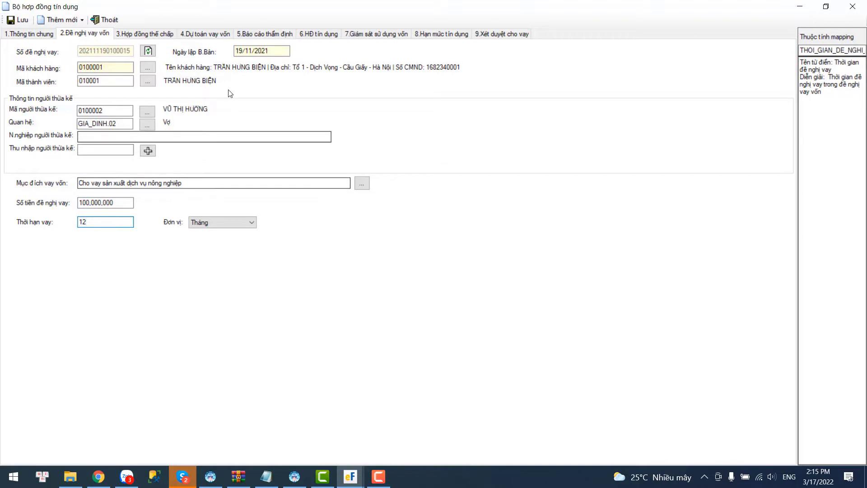
- In the mortgage contract section, set the mortgage contract number to TCCC741
{"action": "left_click", "coordinate": [158, 34]}
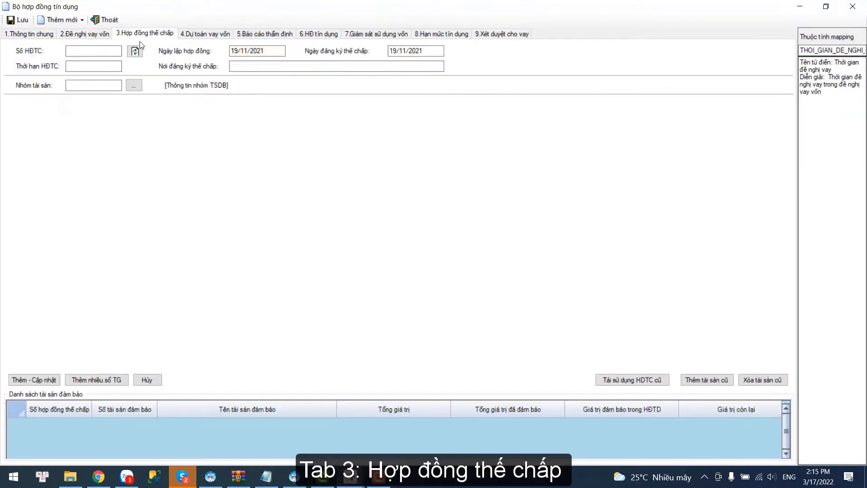
{"action": "left_click", "coordinate": [100, 48]}
{"action": "type", "text": "TCCC"}
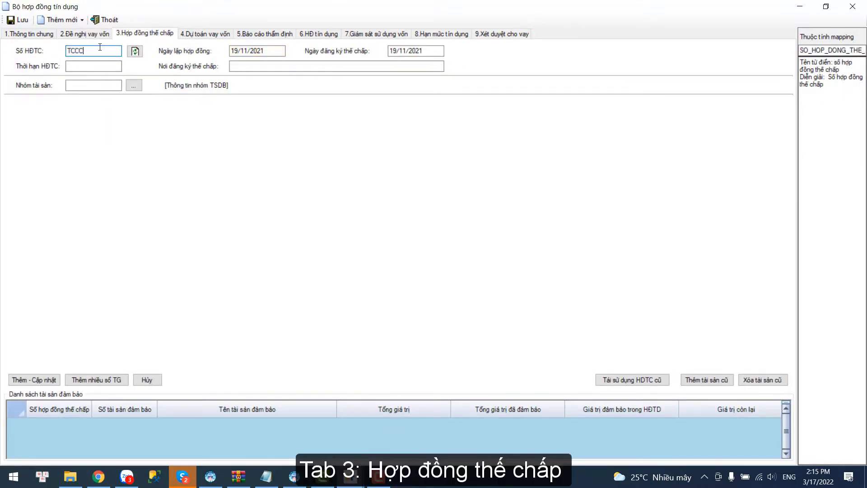
{"action": "type", "text": "741"}
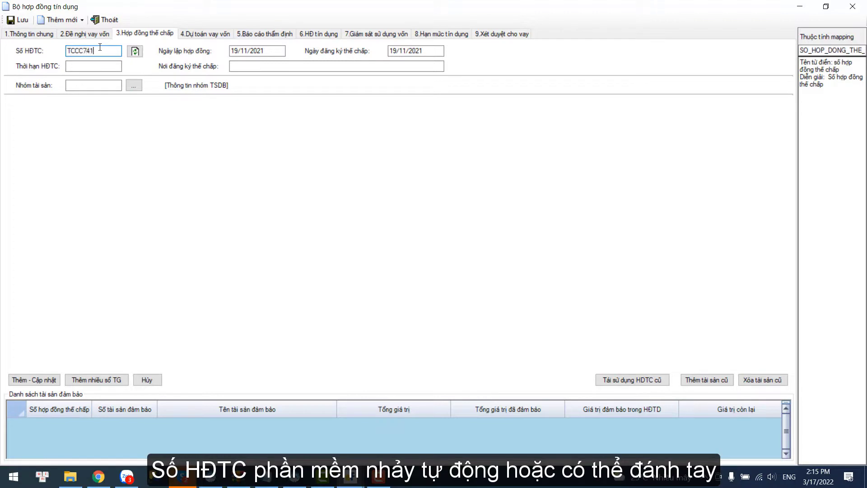
- Choose real estate (BDS) as the asset group and 01 "Nhà, đất chính chủ qua Tài nguyên Môi trường" as the asset type
{"action": "left_click", "coordinate": [134, 86]}
{"action": "double_click", "coordinate": [368, 148]}
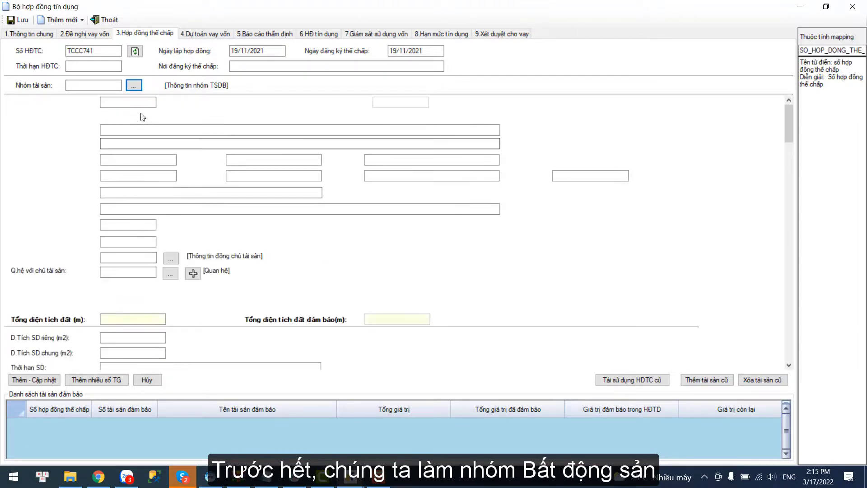
{"action": "left_click", "coordinate": [167, 103]}
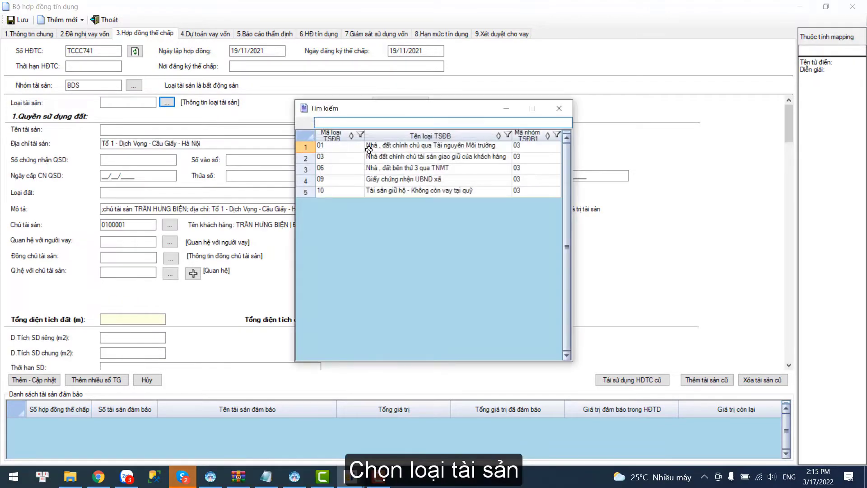
{"action": "double_click", "coordinate": [364, 146]}
- Name the asset "Giấy CNQSD đất" and enter certificate number BN, register number KI895 and issuing authority "UBND quận Cầu Giấy"
{"action": "left_click", "coordinate": [147, 131]}
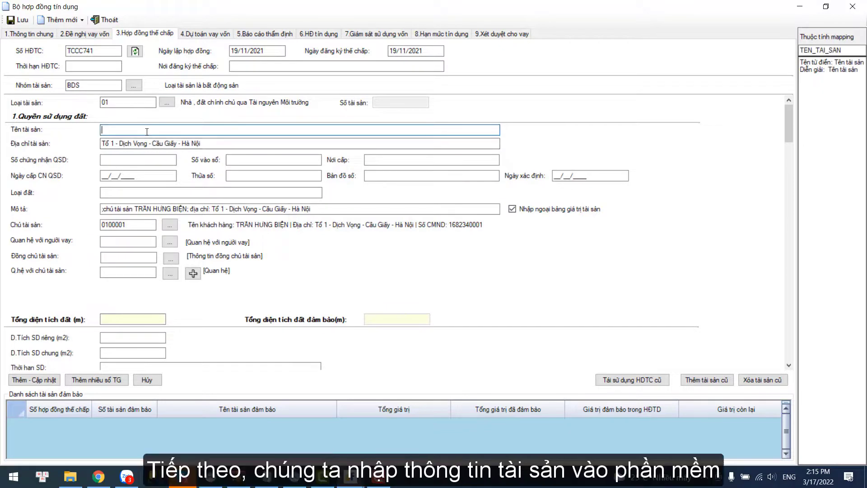
{"action": "type", "text": "Giấy CNQSD đất"}
{"action": "key", "text": "Tab"}
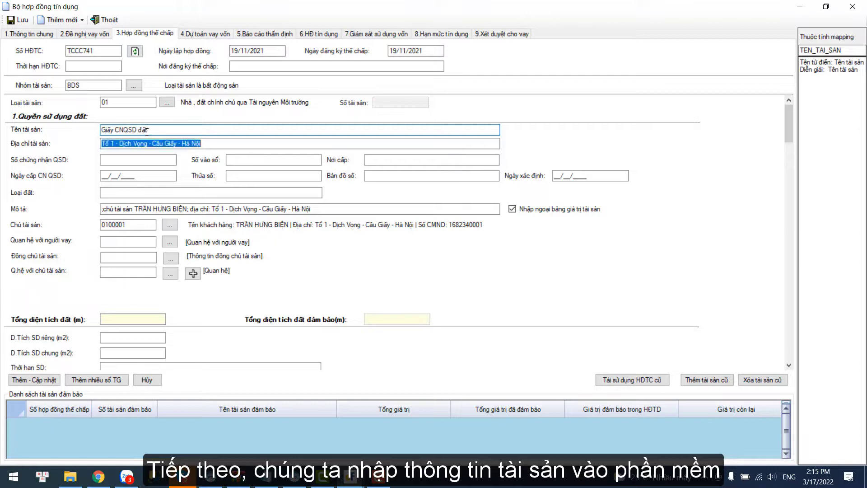
{"action": "key", "text": "Tab"}
{"action": "type", "text": "BN"}
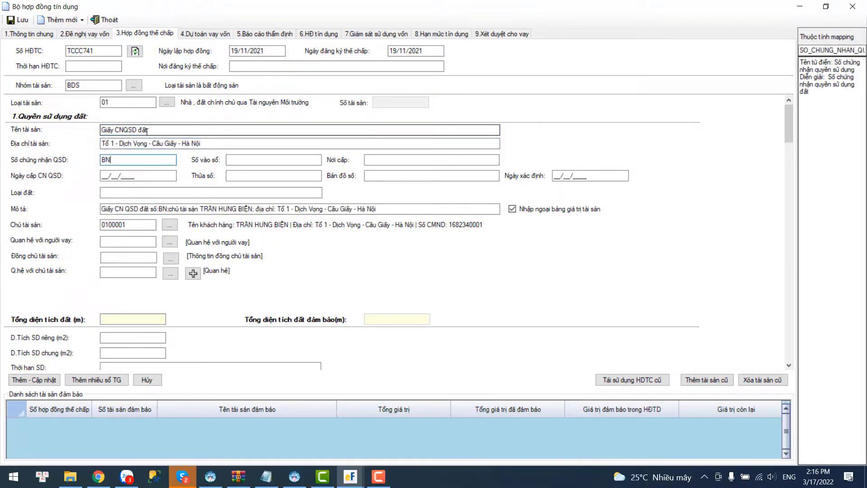
{"action": "key", "text": "Tab"}
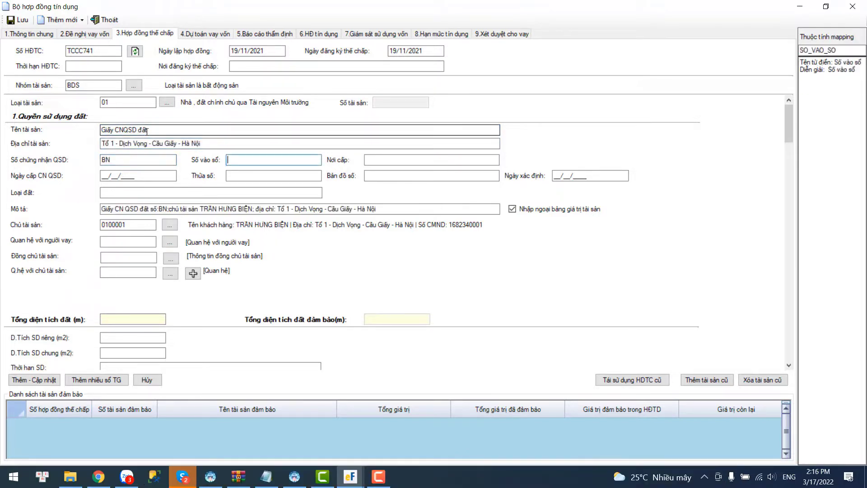
{"action": "type", "text": "KI"}
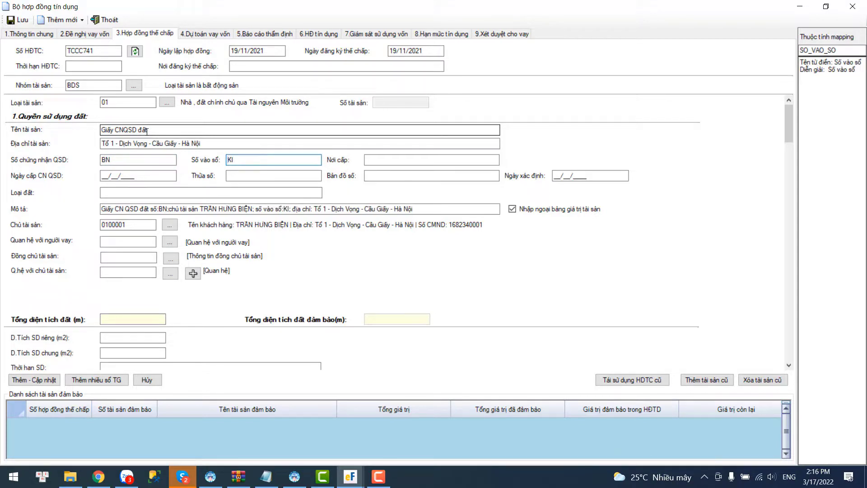
{"action": "type", "text": "895"}
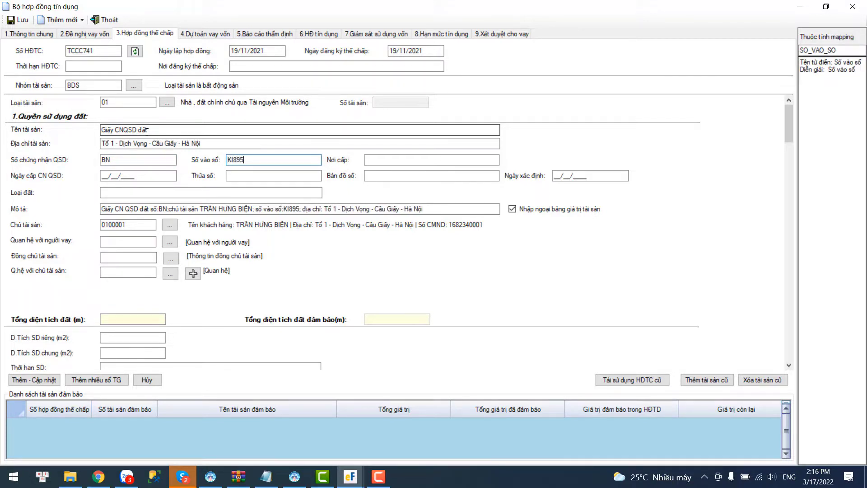
{"action": "key", "text": "Tab"}
{"action": "type", "text": "UBND quận Cầu Giấy"}
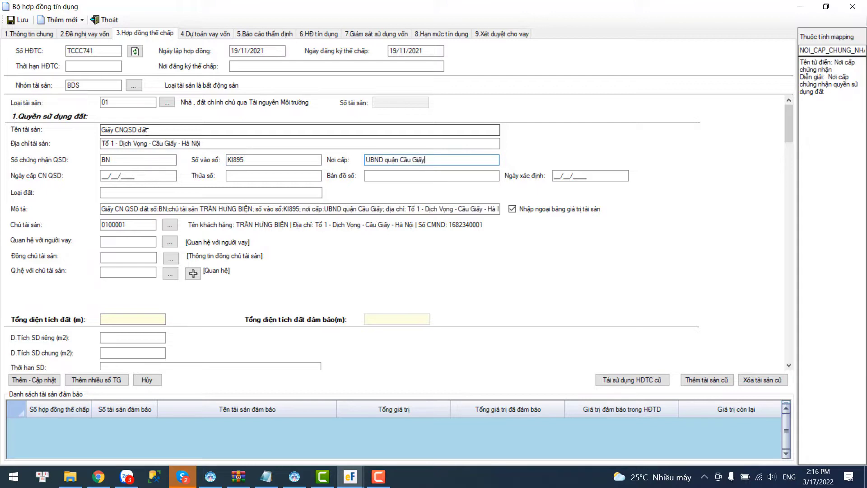
- Set the certificate issue date to 10/10/2010, the plot number to 10, the map number to 12 and the land type to "Đất ở"
{"action": "key", "text": "Tab"}
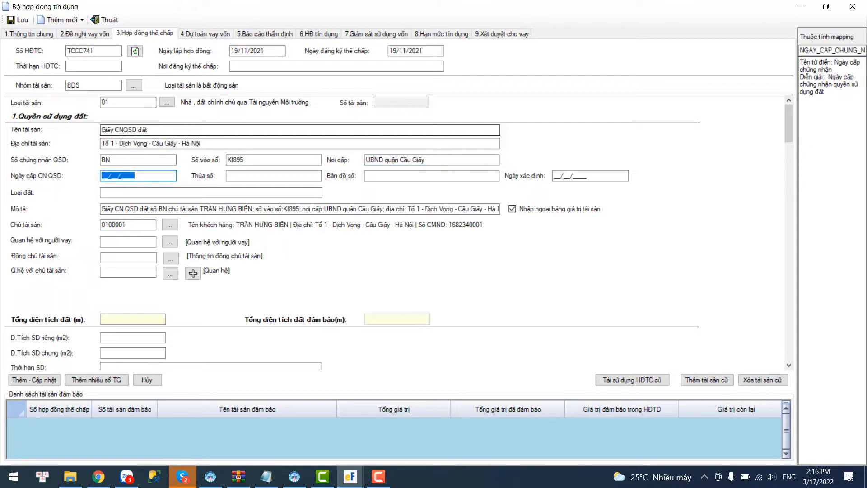
{"action": "type", "text": "10102010"}
{"action": "key", "text": "Tab"}
{"action": "type", "text": "10"}
{"action": "key", "text": "Tab"}
{"action": "type", "text": "1"}
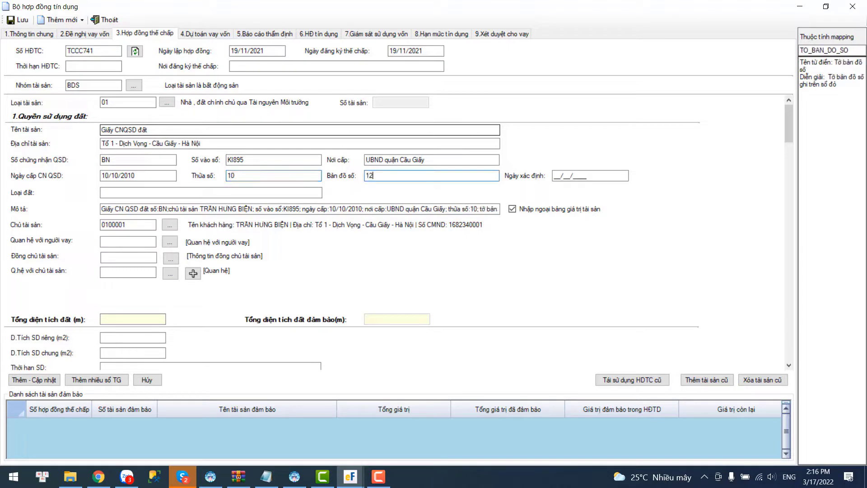
{"action": "type", "text": "2"}
{"action": "key", "text": "Tab"}
{"action": "key", "text": "Tab"}
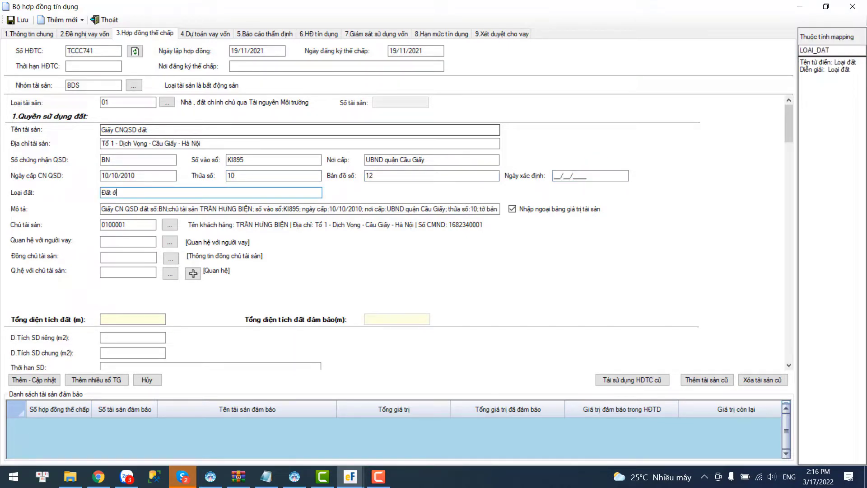
{"action": "type", "text": "Đất ở"}
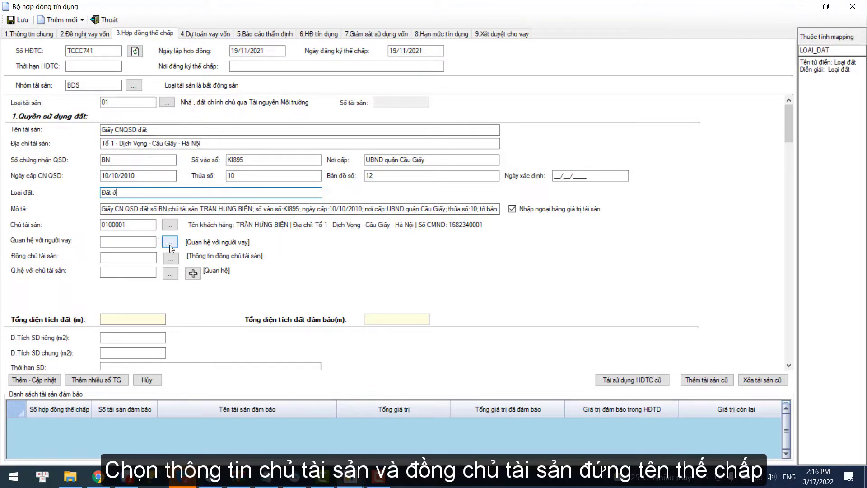
- Select the second listed customer as the asset's co-owner, with the relationship Vợ to the owner
{"action": "left_click", "coordinate": [171, 259]}
{"action": "double_click", "coordinate": [434, 144]}
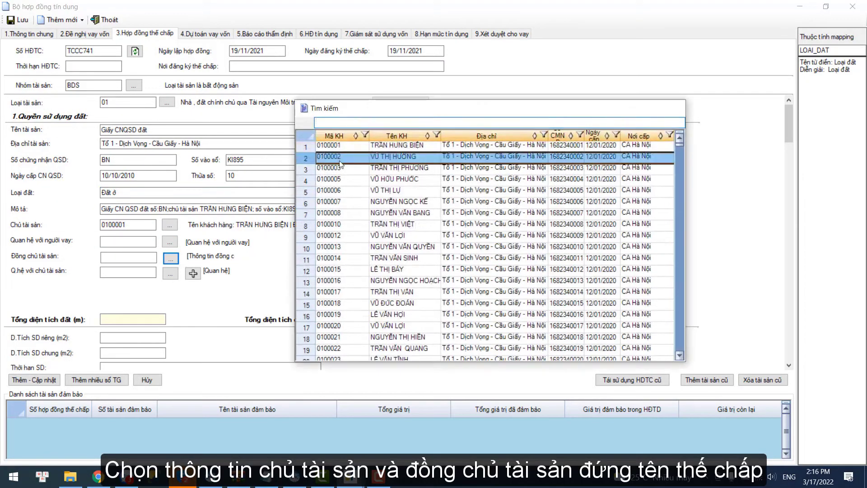
{"action": "left_click", "coordinate": [170, 273]}
{"action": "double_click", "coordinate": [384, 161]}
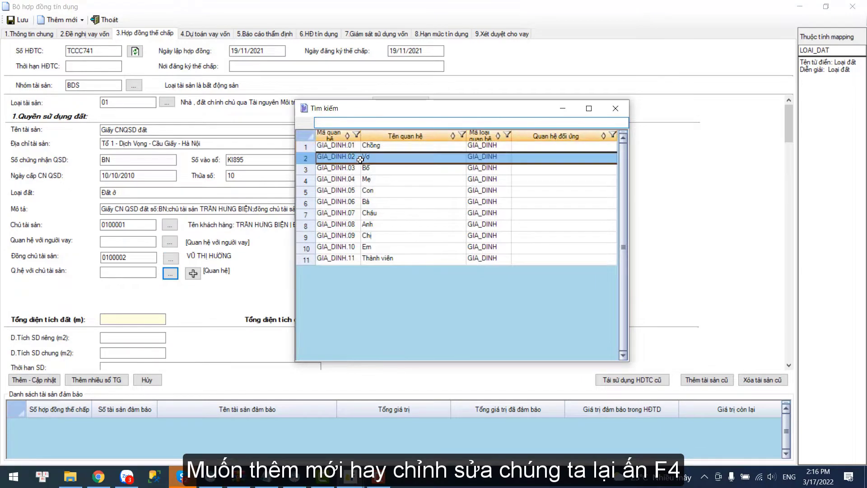
- Set the total land area to 300 and the usage term to "đất ở: lâu dài; đất TCLN thời hạn sử dụng đến 12/12/2050"
{"action": "scroll", "coordinate": [198, 235], "scroll_direction": "down", "scroll_amount": 3}
{"action": "left_click", "coordinate": [129, 183]}
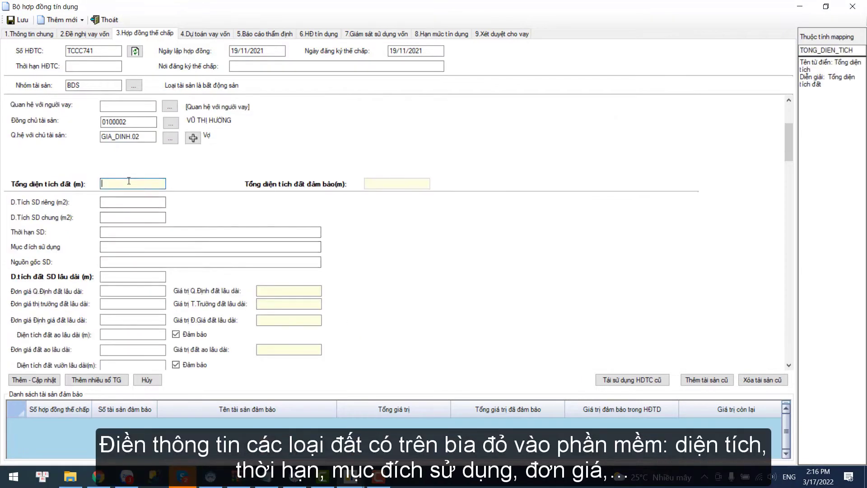
{"action": "type", "text": "300"}
{"action": "left_click", "coordinate": [128, 231]}
{"action": "type", "text": "dài; đất TCLN"}
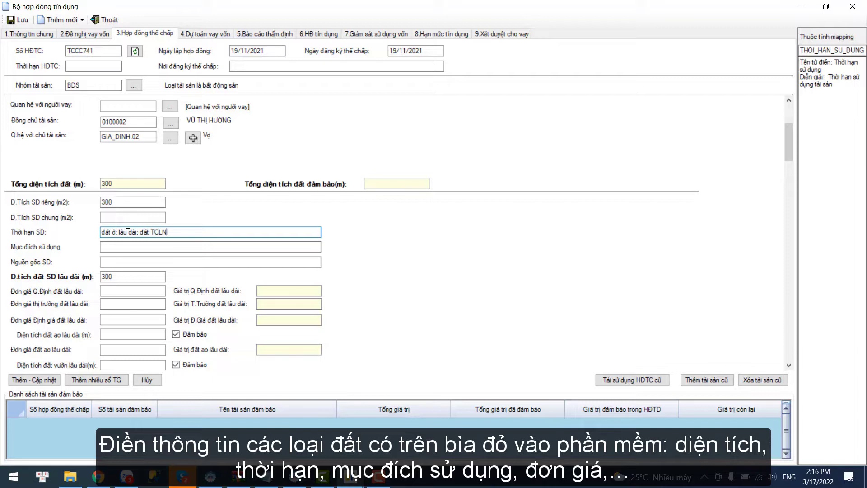
{"action": "type", "text": "thời hạn sử dụng đến 12/12/2050"}
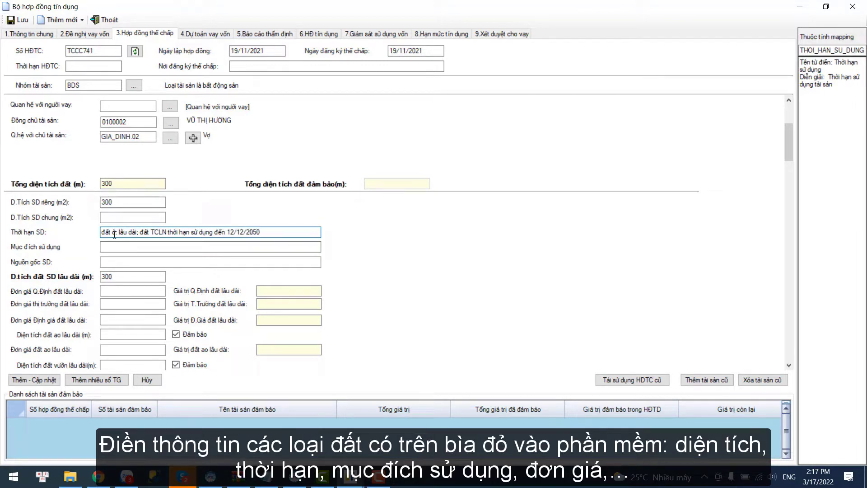
- Set the land's purpose of use to "đất ở" and its origin of use to "được Nhà nước chứng nhận"
{"action": "left_click", "coordinate": [108, 247]}
{"action": "type", "text": "đất ở"}
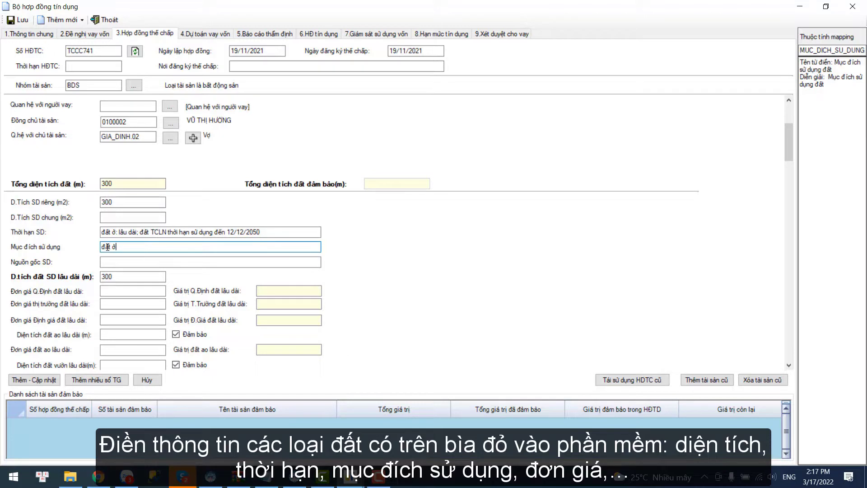
{"action": "left_click", "coordinate": [110, 263]}
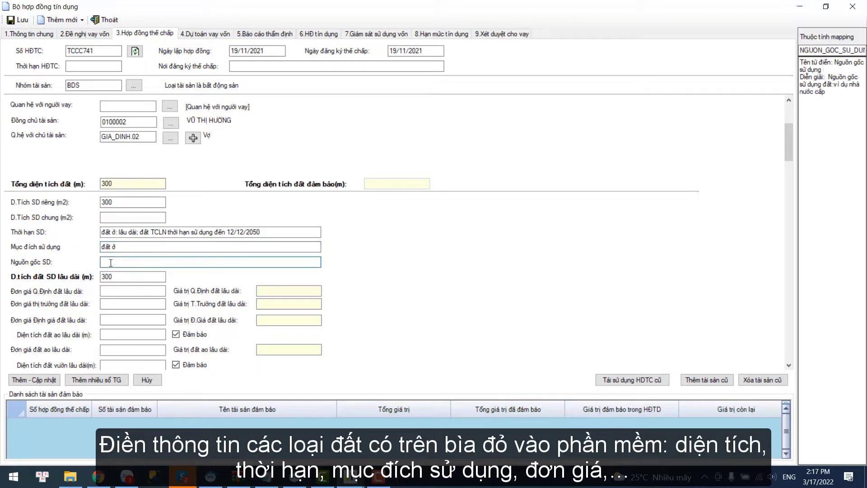
{"action": "type", "text": "được"}
{"action": "type", "text": " Nhả nuoc chu"}
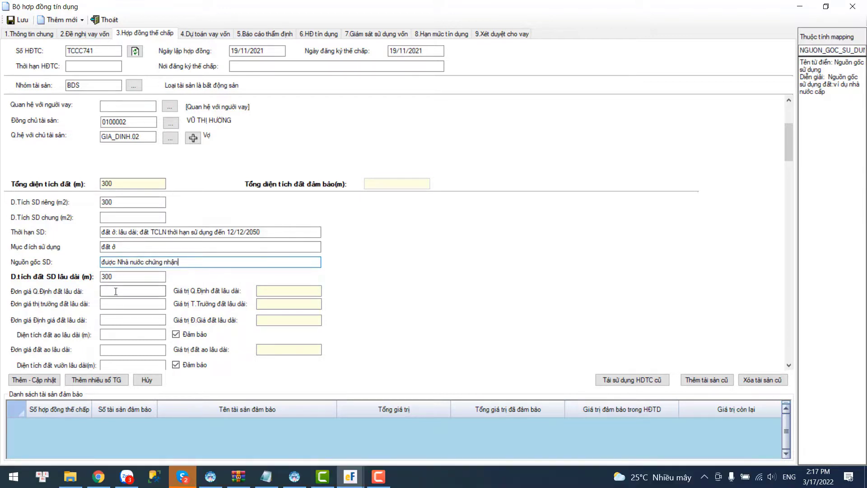
- Set the long-term land's regulated unit price to 6,000,000 and its market unit price to 8,000,000
{"action": "left_click", "coordinate": [116, 292]}
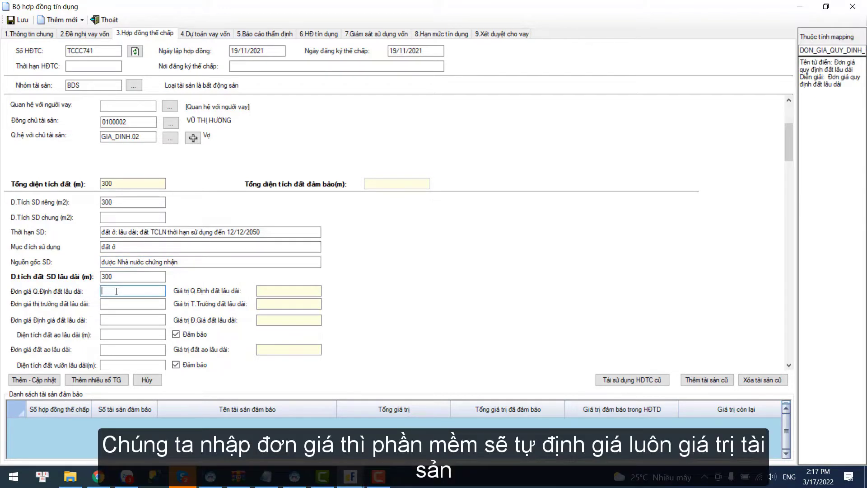
{"action": "type", "text": "6000000"}
{"action": "key", "text": "Tab"}
{"action": "key", "text": "Tab"}
{"action": "type", "text": "8,000"}
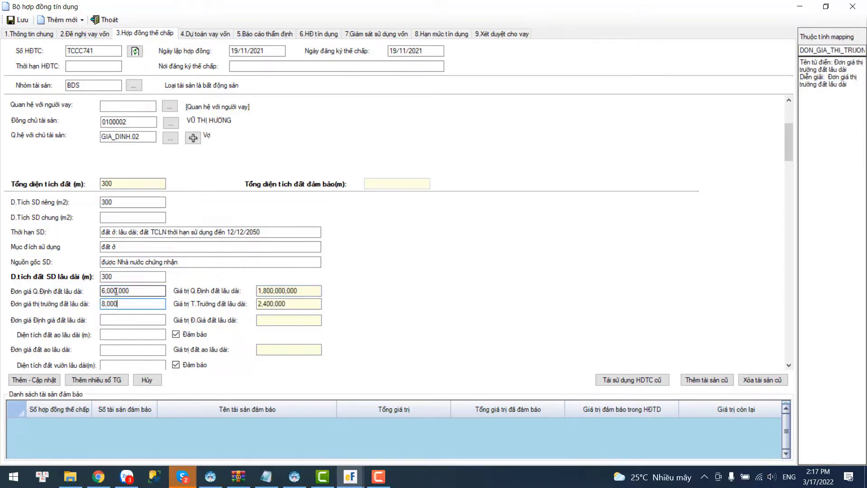
{"action": "type", "text": ",000"}
{"action": "key", "text": "Tab"}
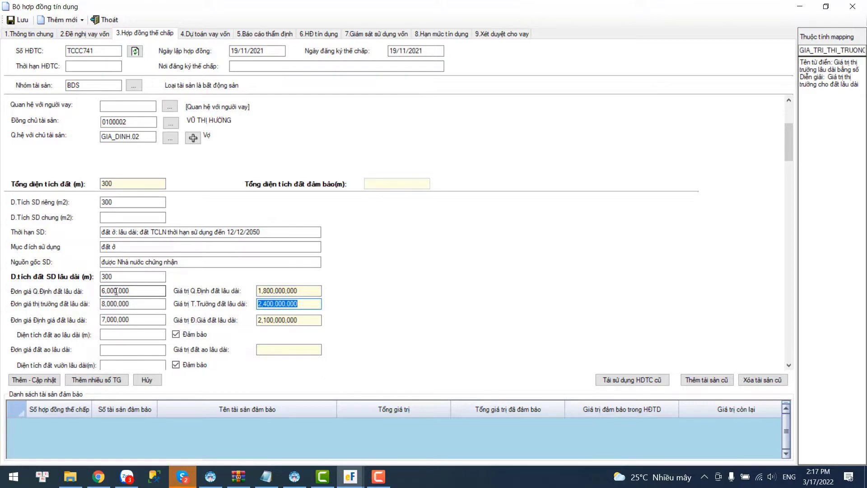
{"action": "key", "text": "Tab"}
{"action": "key", "text": "Tab"}
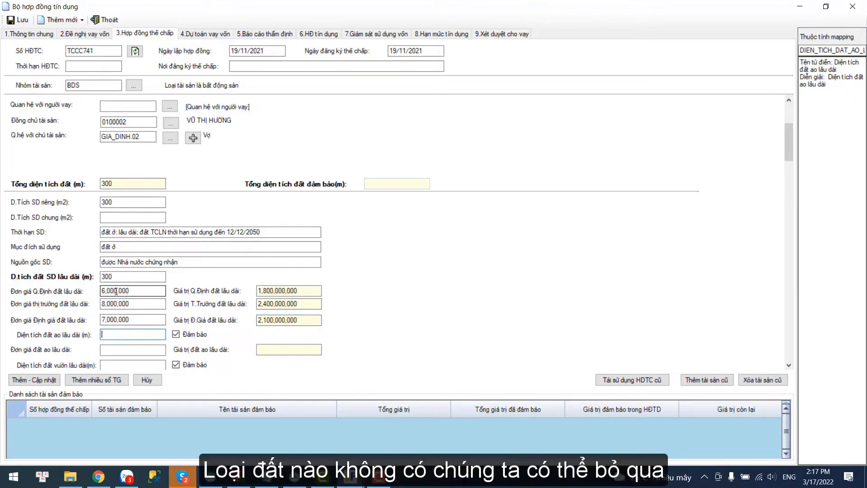
- Enter a long-term garden land area of 100 with unit price 4,000,000, and set the long-term land area to 200
{"action": "scroll", "coordinate": [70, 295], "scroll_direction": "down", "scroll_amount": 3}
{"action": "left_click", "coordinate": [122, 228]}
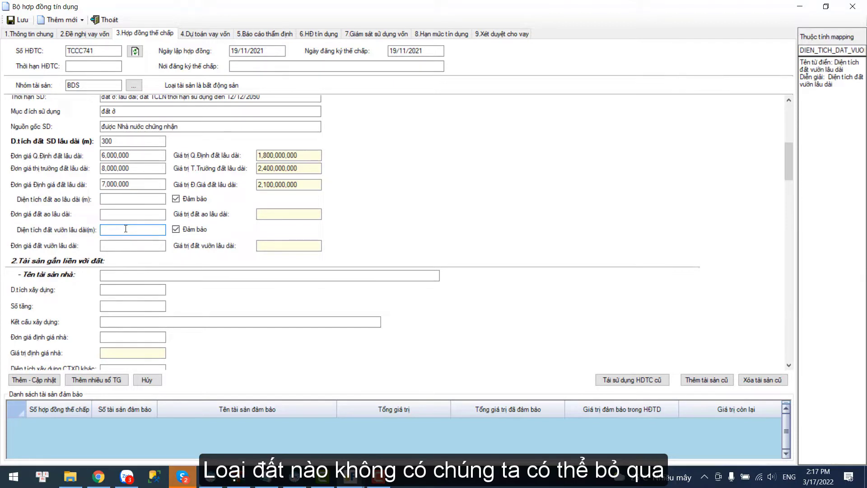
{"action": "type", "text": "100"}
{"action": "key", "text": "Tab"}
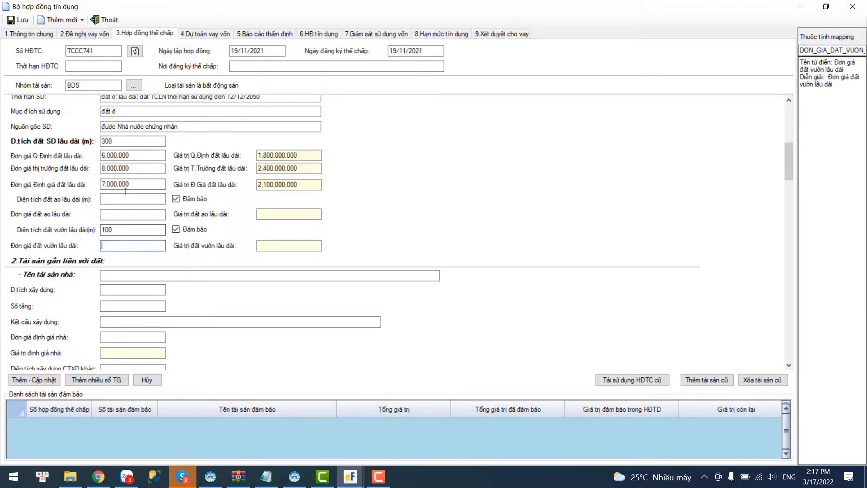
{"action": "left_click", "coordinate": [106, 138]}
{"action": "key", "text": "BackSpace"}
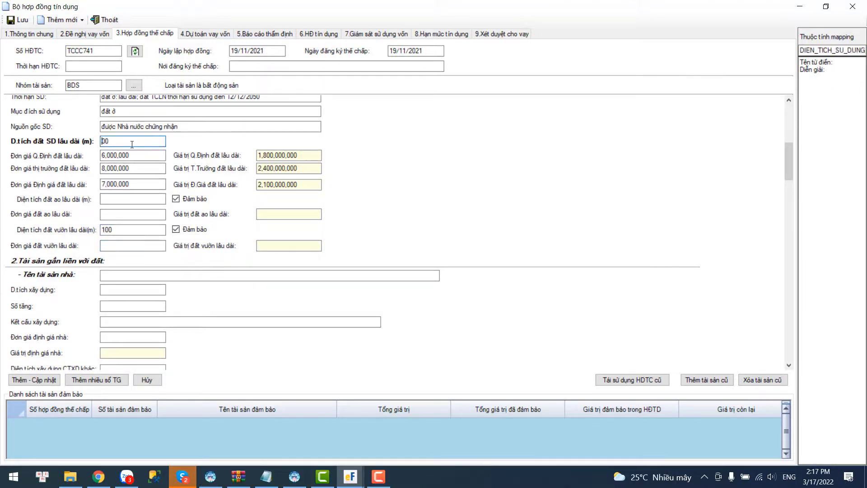
{"action": "type", "text": "2"}
{"action": "left_click", "coordinate": [138, 247]}
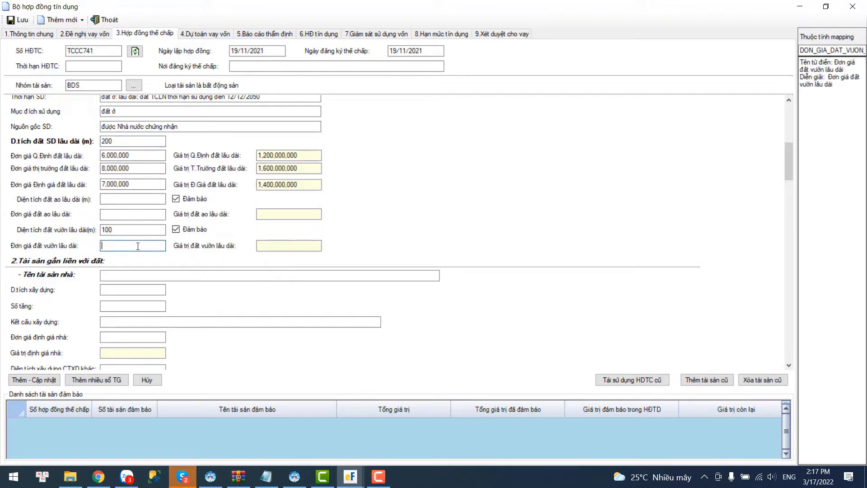
{"action": "type", "text": "4000000"}
- Name the house asset attached to the land "nhà ở 3 tầng", with a construction area of 150 and 3 floors
{"action": "left_click", "coordinate": [161, 276]}
{"action": "type", "text": "nhà "}
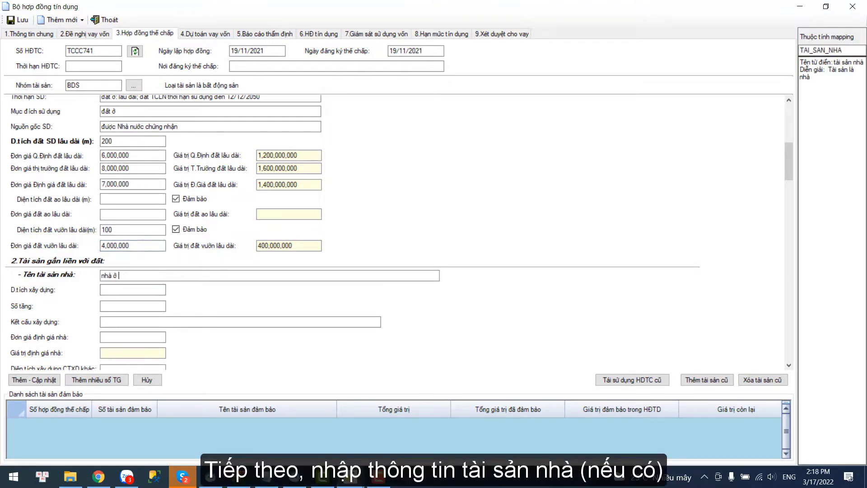
{"action": "type", "text": "ở 3 tầng"}
{"action": "key", "text": "Tab"}
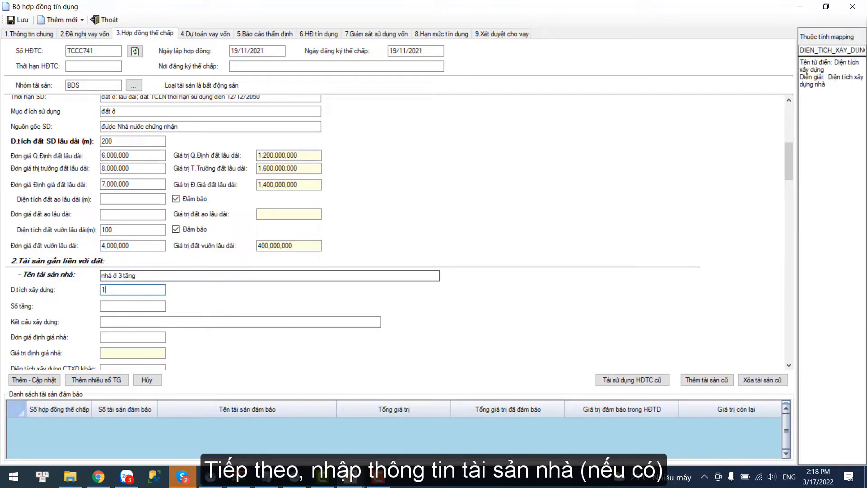
{"action": "key", "text": "Tab"}
{"action": "key", "text": "Tab"}
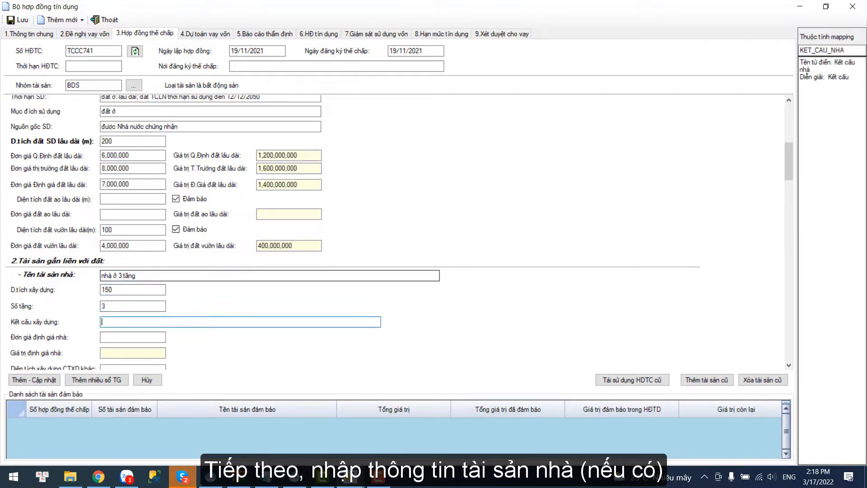
- Set the house structure to "bê tông cốt thép" and its appraisal unit price to 5,000,000, and add the asset to the collateral list
{"action": "type", "text": "bê tông"}
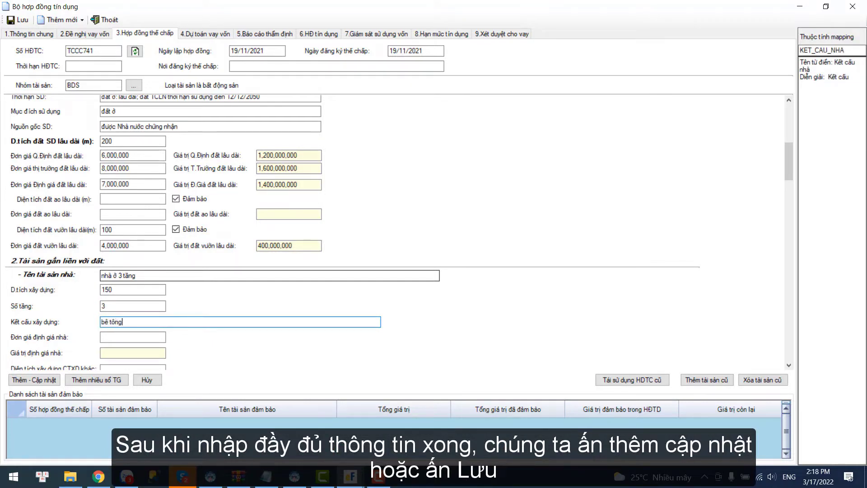
{"action": "type", "text": " ch"}
{"action": "type", "text": "t the"}
{"action": "key", "text": "Tab"}
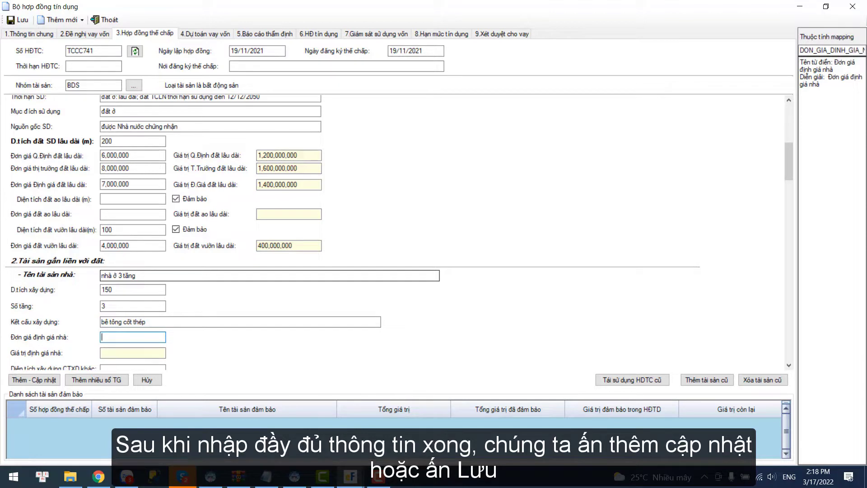
{"action": "type", "text": "5000000"}
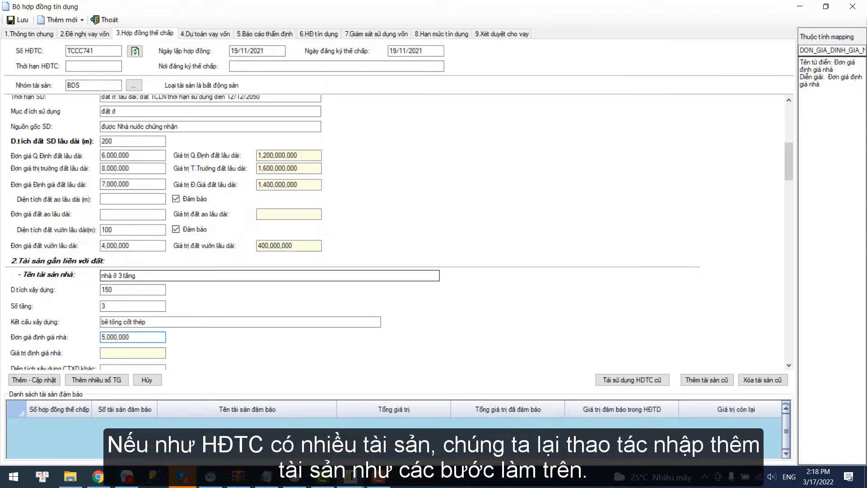
{"action": "key", "text": "Tab"}
{"action": "scroll", "coordinate": [248, 267], "scroll_direction": "down", "scroll_amount": 2}
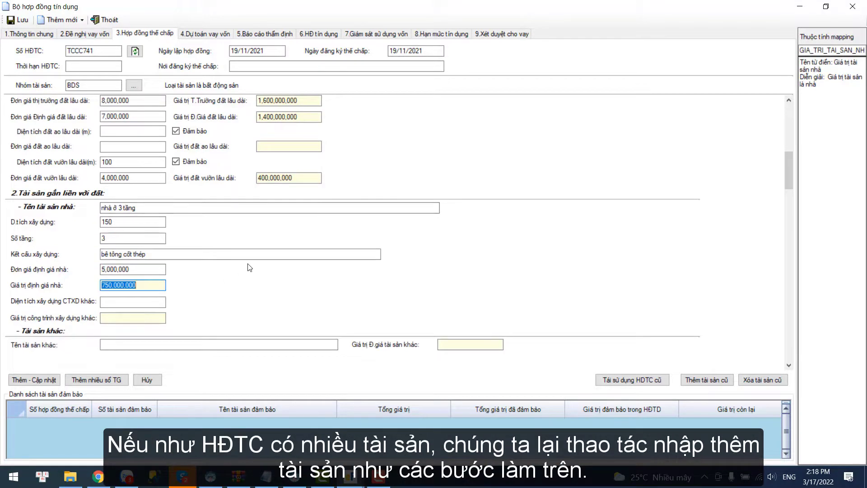
{"action": "left_click", "coordinate": [45, 381]}
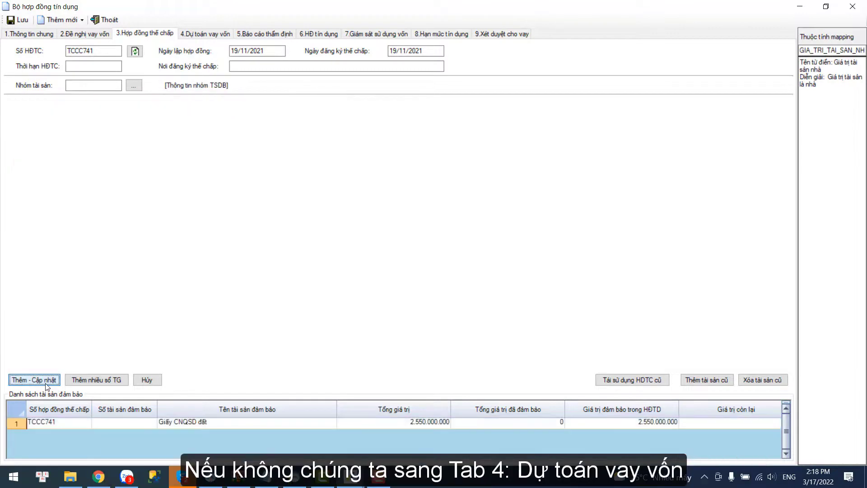
- Load the project cost template "Chi phí nuôi heo thịt" in the loan estimate and calculate the amount of each cost line
{"action": "left_click", "coordinate": [211, 34]}
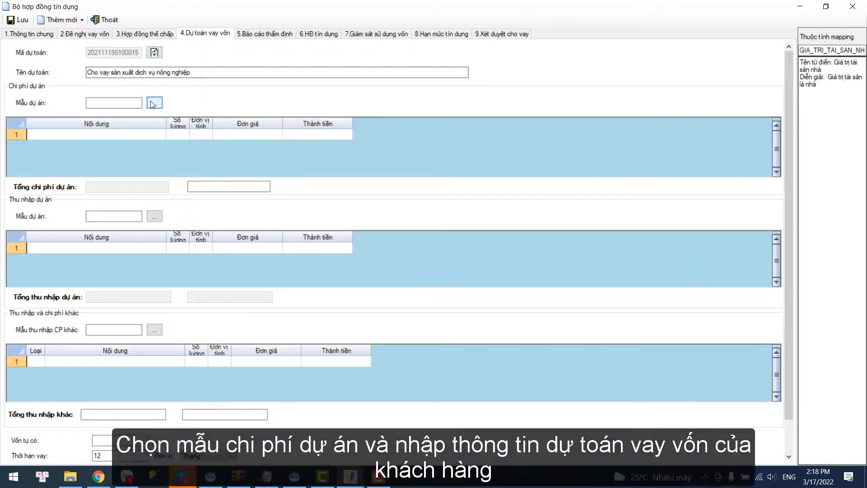
{"action": "left_click", "coordinate": [154, 103]}
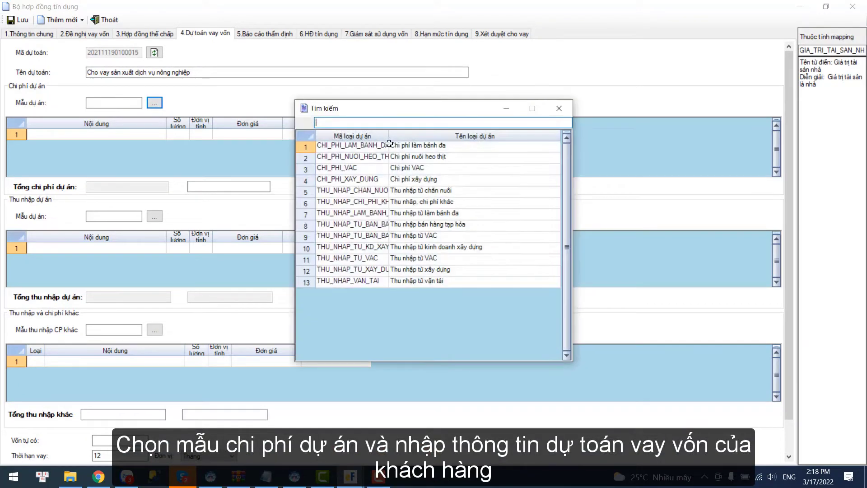
{"action": "double_click", "coordinate": [376, 157]}
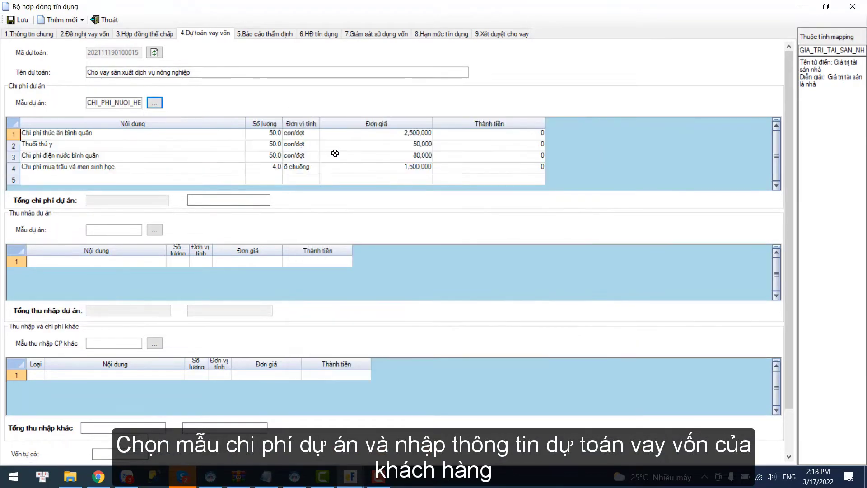
{"action": "left_click", "coordinate": [376, 136]}
{"action": "key", "text": "Down"}
{"action": "key", "text": "Down"}
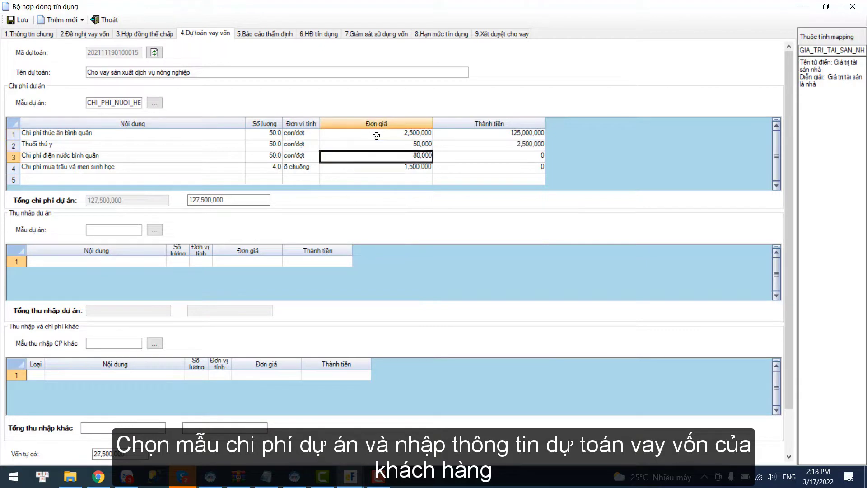
{"action": "key", "text": "Down"}
{"action": "key", "text": "Up"}
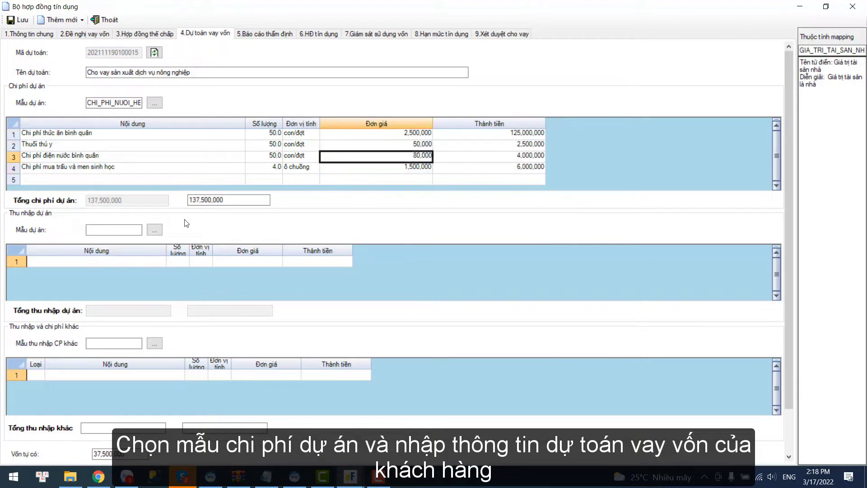
- Load the project income template "Thu nhập từ chăn nuôi" and calculate the amount of each income line
{"action": "left_click", "coordinate": [154, 230]}
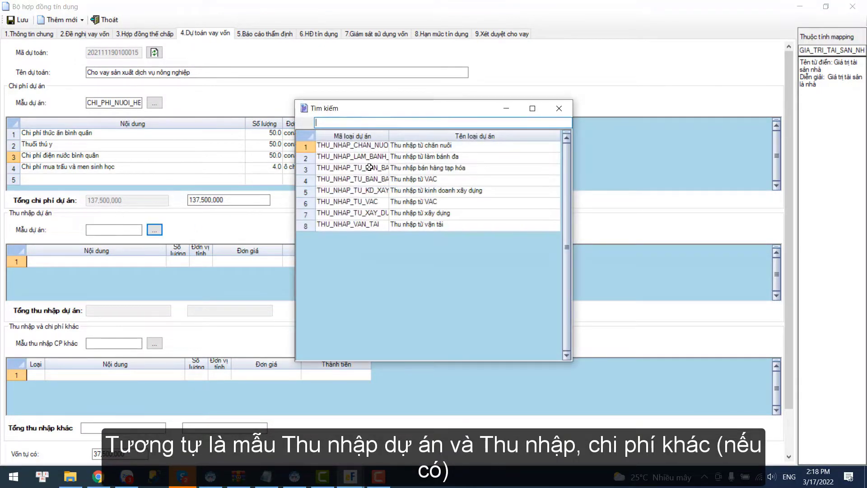
{"action": "left_click", "coordinate": [433, 149]}
{"action": "double_click", "coordinate": [433, 151]}
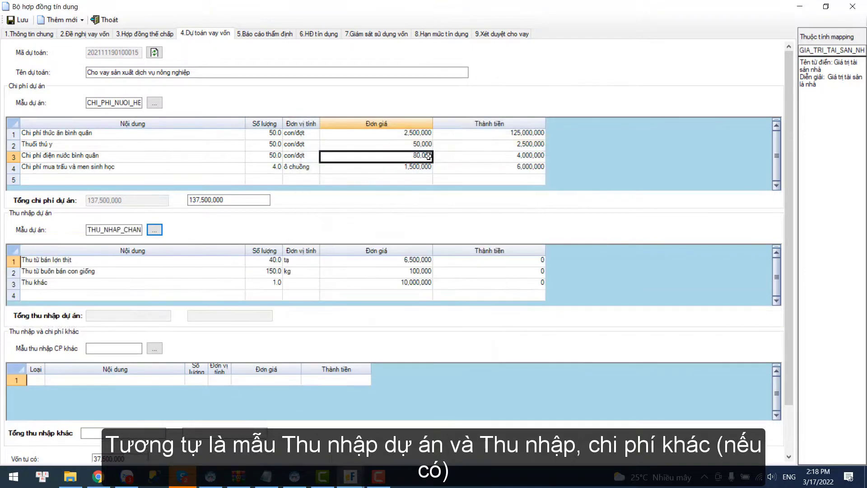
{"action": "left_click", "coordinate": [276, 261]}
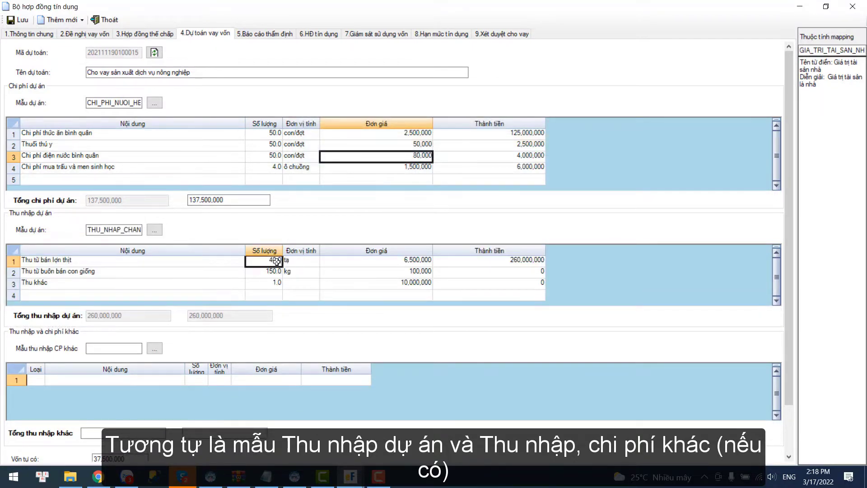
{"action": "key", "text": "Down"}
{"action": "key", "text": "Down"}
{"action": "key", "text": "Up"}
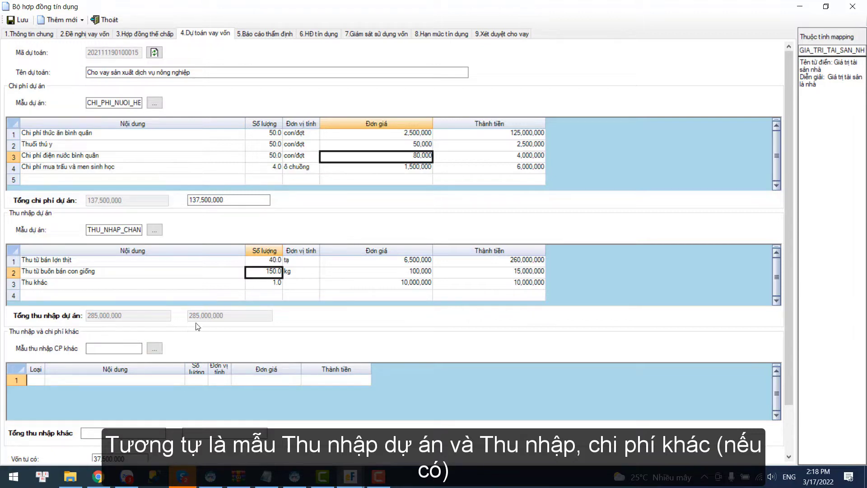
- Load the template "Thu nhập, chi phí khác" for other income and expenses and calculate the amount of each line
{"action": "left_click", "coordinate": [156, 349]}
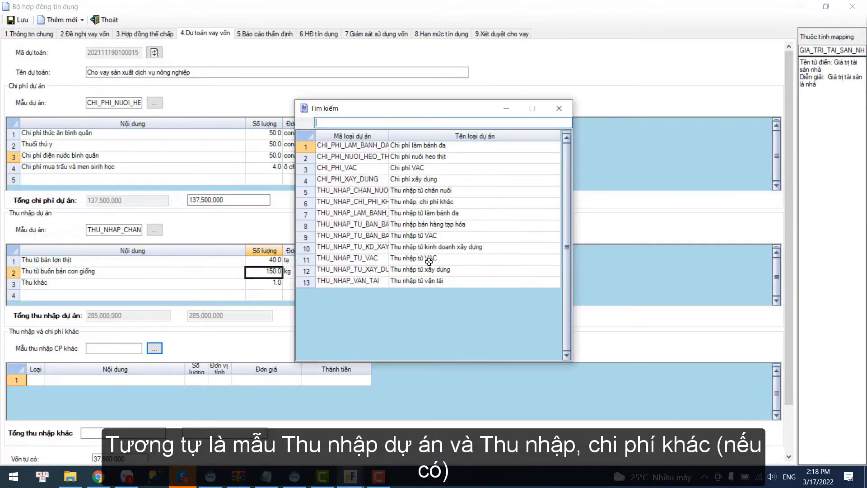
{"action": "double_click", "coordinate": [432, 204]}
{"action": "scroll", "coordinate": [329, 271], "scroll_direction": "down", "scroll_amount": 3}
{"action": "left_click", "coordinate": [415, 297]}
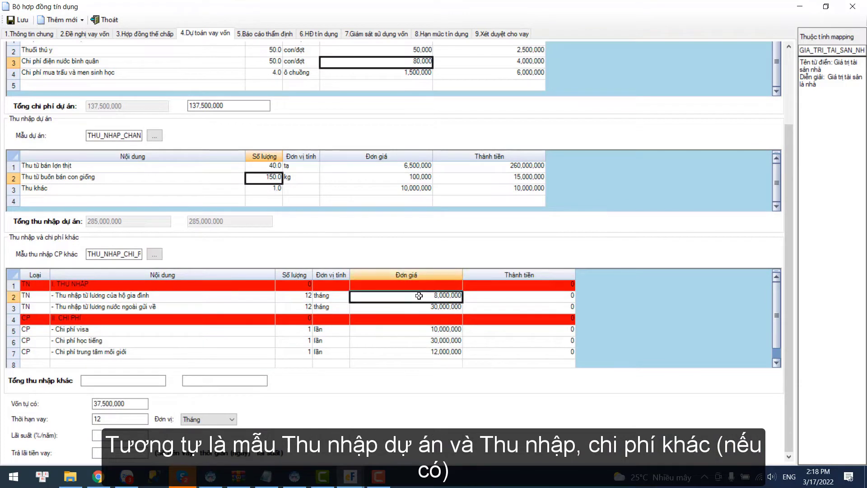
{"action": "key", "text": "Down"}
{"action": "key", "text": "Down"}
{"action": "key", "text": "Down"}
{"action": "key", "text": "Down"}
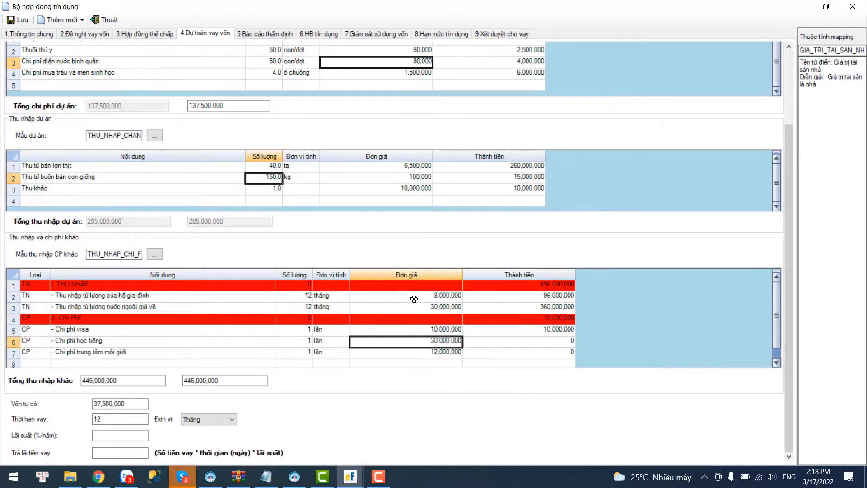
{"action": "key", "text": "Down"}
{"action": "key", "text": "Up"}
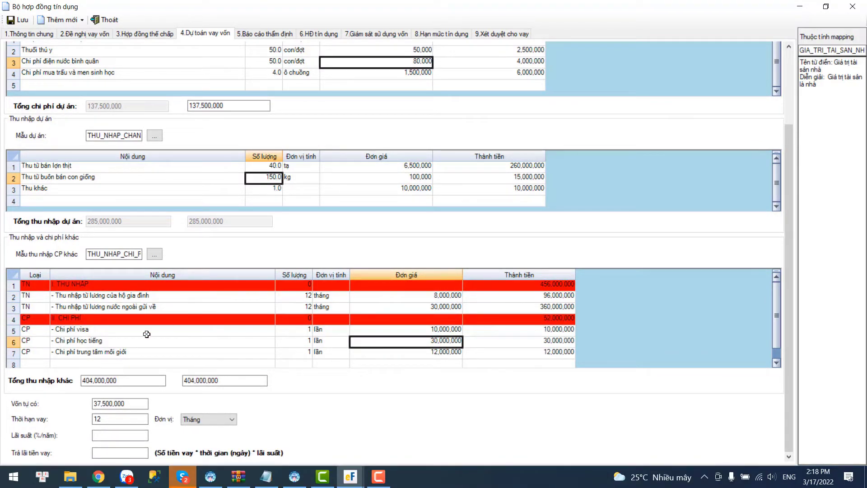
- Set the loan estimate's annual interest rate to 10.2 percent
{"action": "scroll", "coordinate": [149, 339], "scroll_direction": "down", "scroll_amount": 1}
{"action": "left_click", "coordinate": [130, 437]}
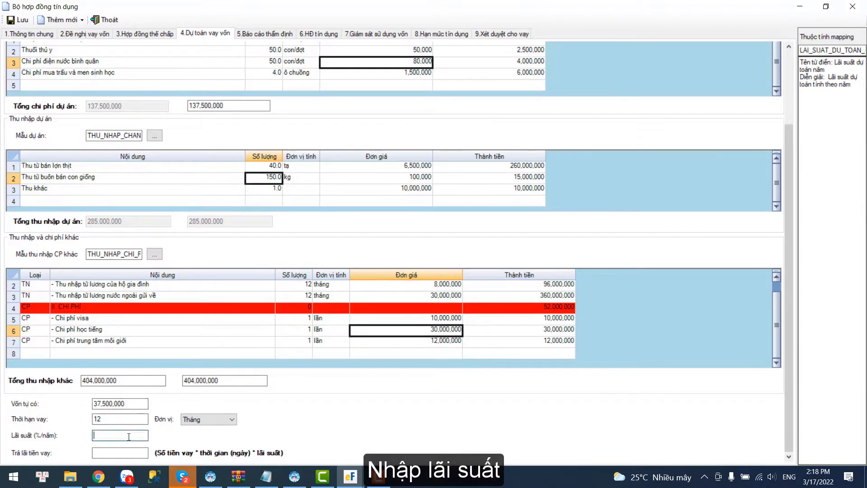
{"action": "type", "text": "10."}
{"action": "type", "text": "2"}
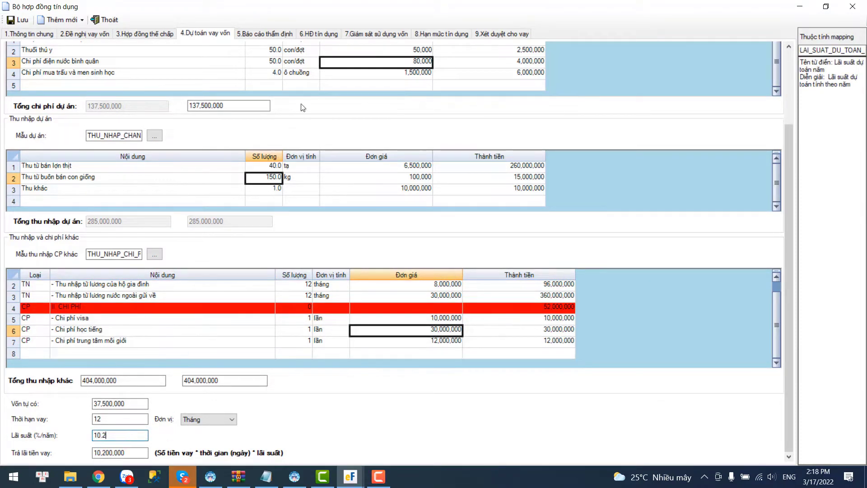
- In the appraisal report, assign the second listed user as appraisal officer and choose "Vị trí 3" as the collateral location
{"action": "left_click", "coordinate": [265, 34]}
{"action": "left_click", "coordinate": [199, 83]}
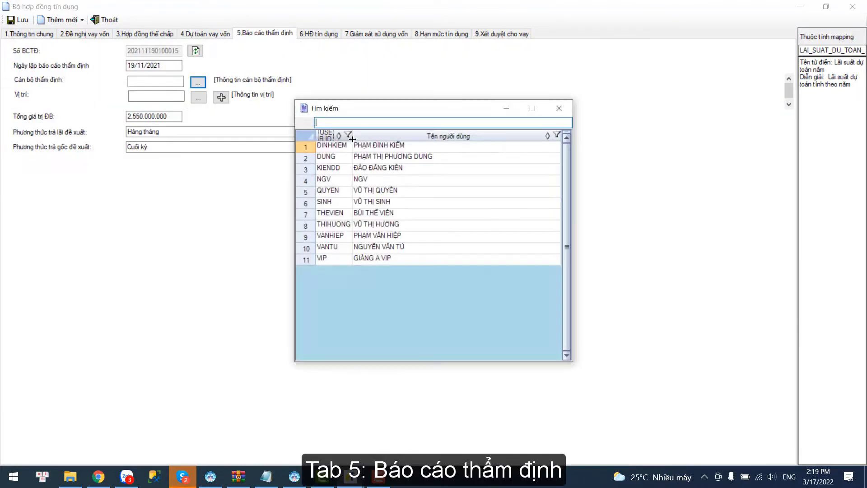
{"action": "left_click", "coordinate": [334, 156]}
{"action": "double_click", "coordinate": [334, 156]}
{"action": "left_click", "coordinate": [198, 97]}
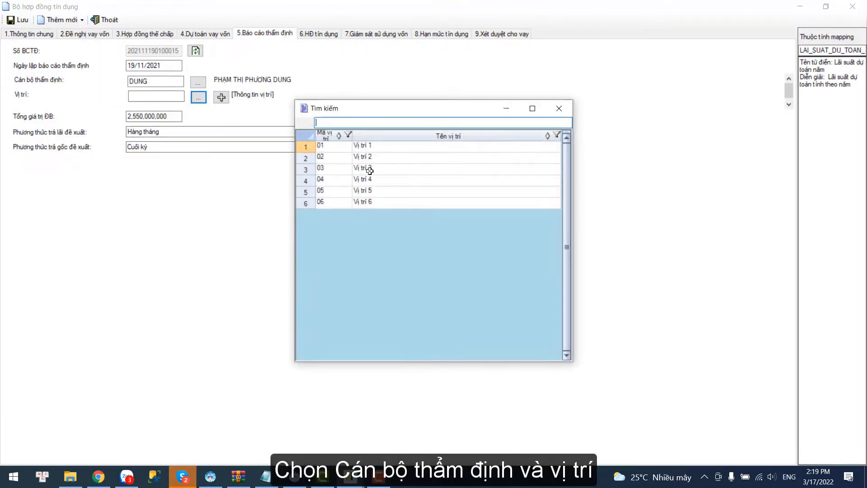
{"action": "double_click", "coordinate": [362, 168]}
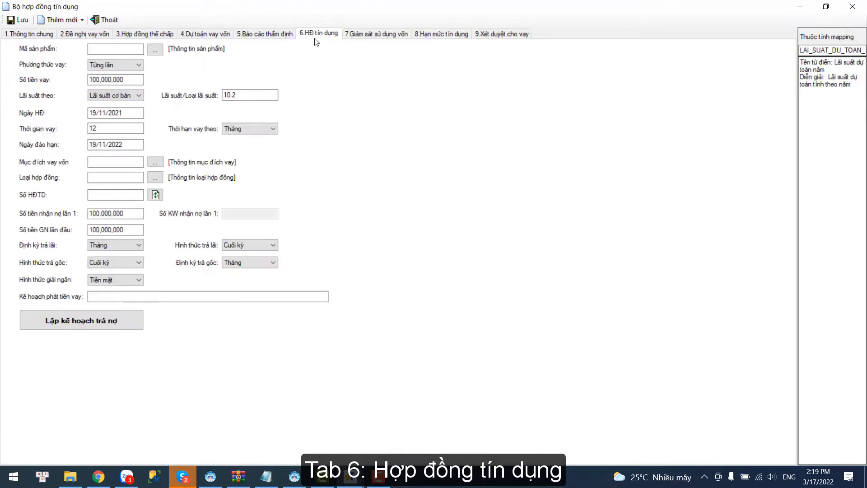
- In the credit contract, choose product NH01, loan purpose 03 "Cho vay sản xuất dịch vụ nông nghiệp" and contract type NHCDBTNMT
{"action": "left_click", "coordinate": [155, 49]}
{"action": "double_click", "coordinate": [330, 144]}
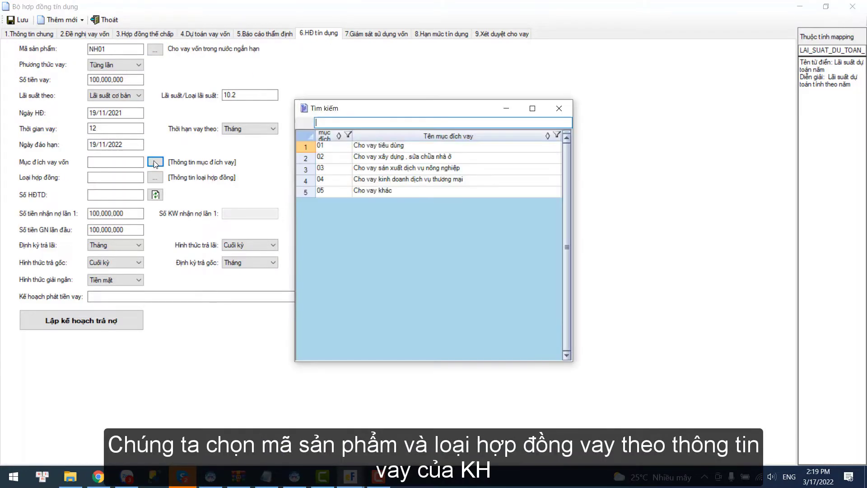
{"action": "left_click", "coordinate": [365, 172]}
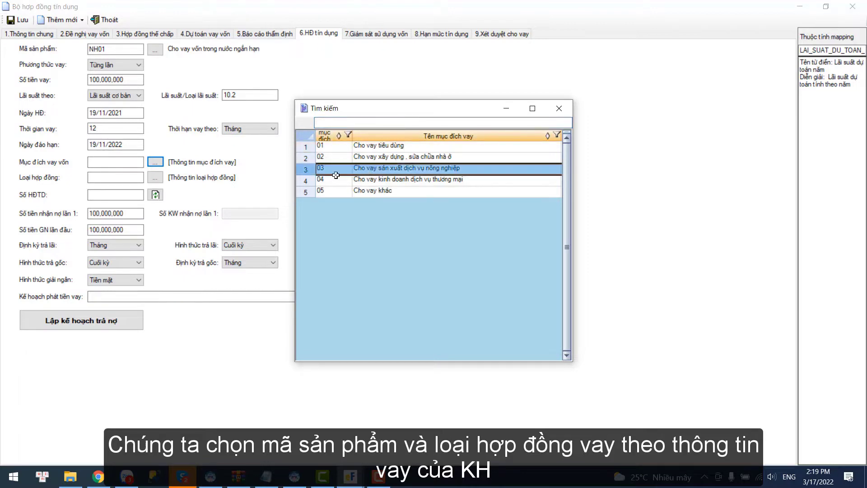
{"action": "left_click", "coordinate": [158, 180]}
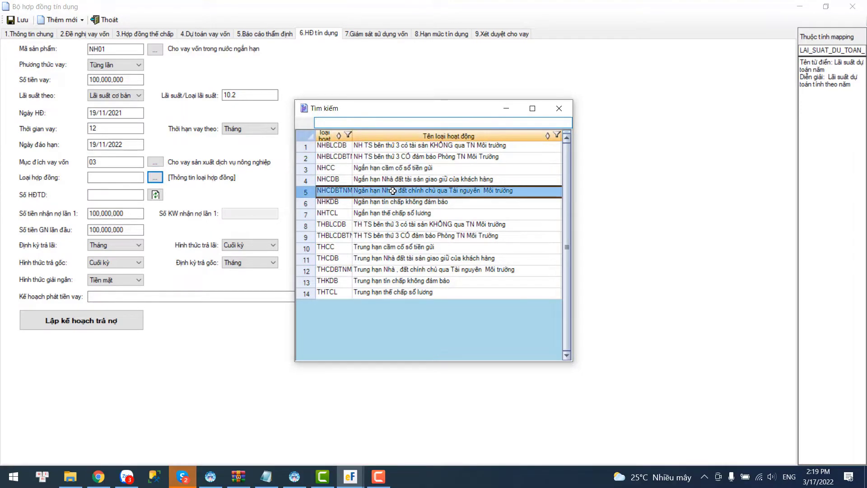
{"action": "double_click", "coordinate": [393, 191]}
{"action": "left_click", "coordinate": [120, 195]}
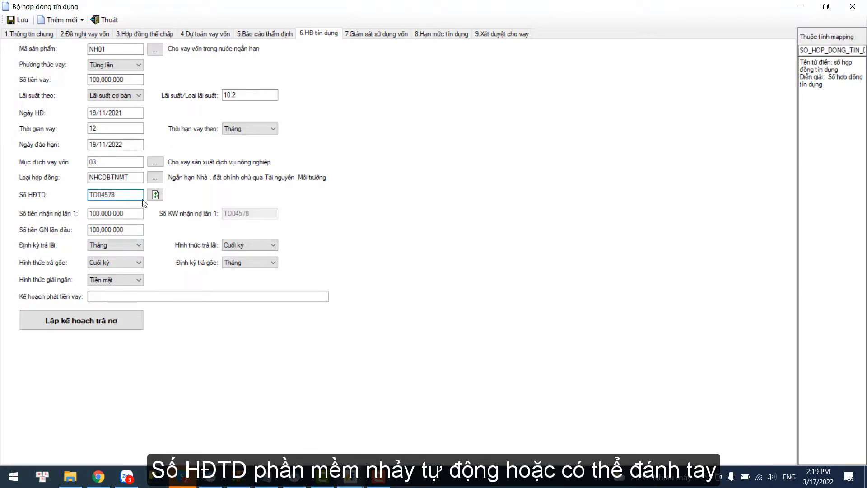
- Set the interest payment period to "Quý" and the principal payment period to "Năm", and save the contract set
{"action": "left_click", "coordinate": [108, 246]}
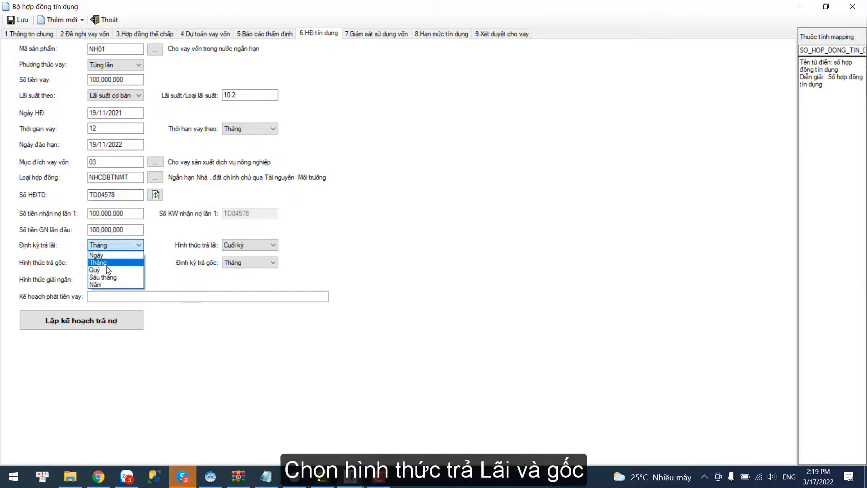
{"action": "left_click", "coordinate": [252, 264]}
{"action": "left_click", "coordinate": [237, 302]}
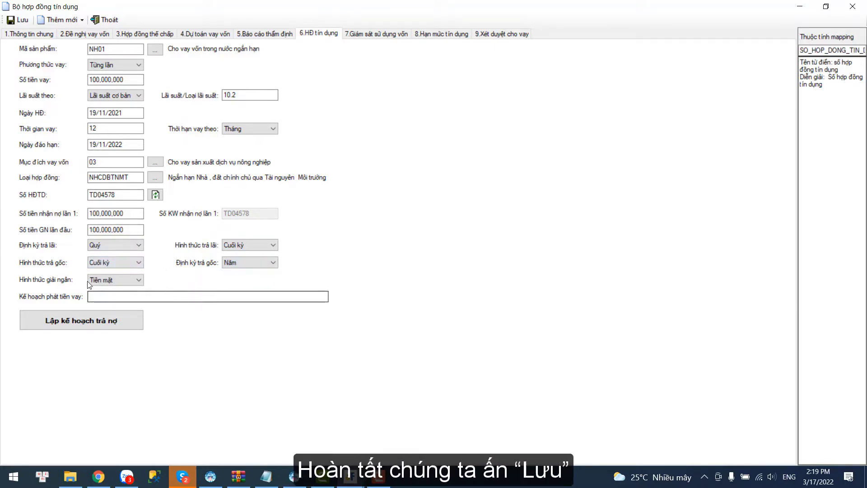
{"action": "left_click", "coordinate": [13, 21]}
{"action": "left_click", "coordinate": [466, 278]}
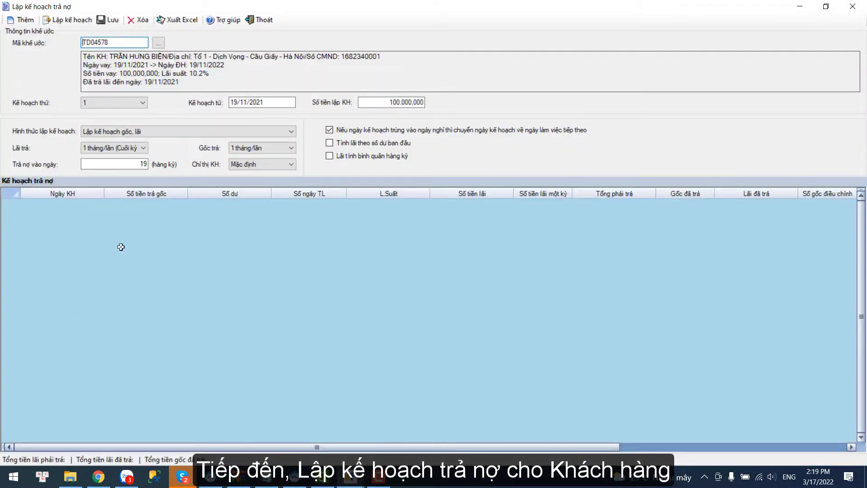
- Generate the repayment plan with "Lập kế hoạch trả gốc, không lập kế hoạch trả lãi" and principal repaid at "12 tháng/lần"
{"action": "left_click", "coordinate": [126, 131]}
{"action": "left_click", "coordinate": [153, 147]}
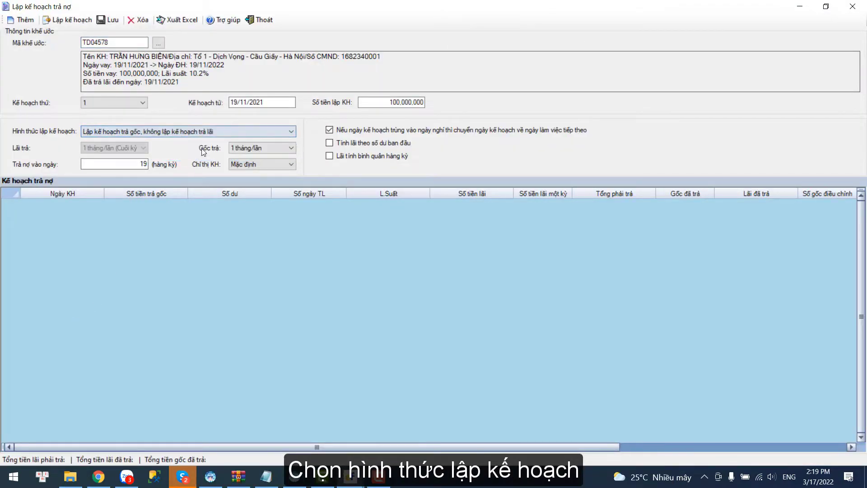
{"action": "left_click", "coordinate": [256, 148]}
{"action": "left_click", "coordinate": [252, 197]}
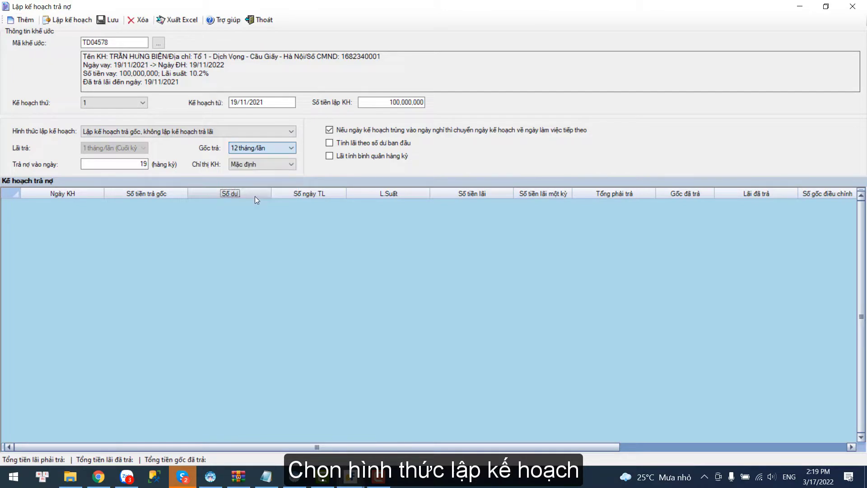
{"action": "left_click", "coordinate": [72, 21]}
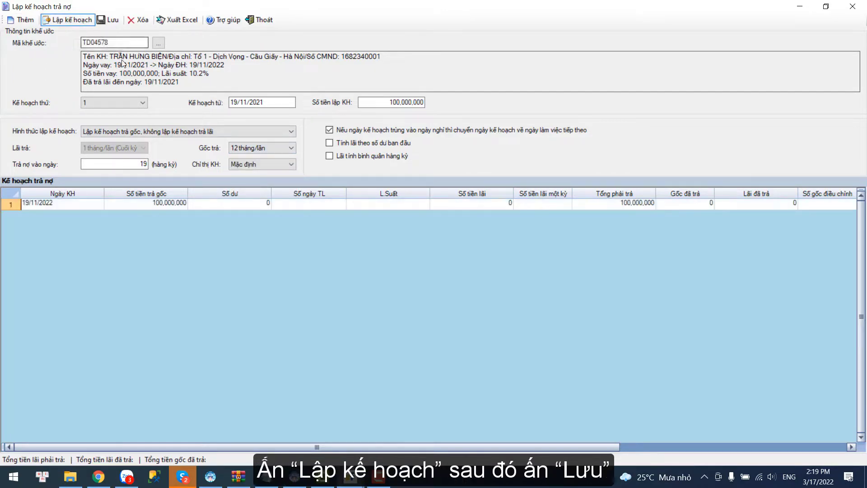
- Save the repayment plan, return to the credit contract, and save the contract set again
{"action": "left_click", "coordinate": [103, 21]}
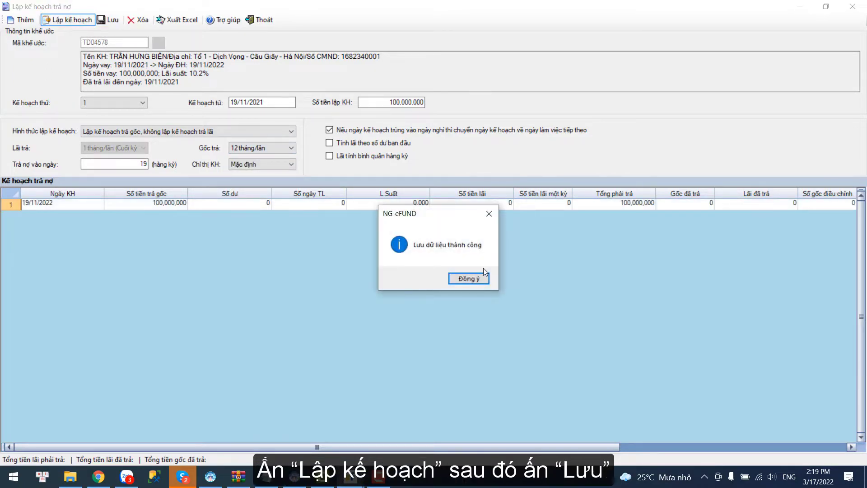
{"action": "key", "text": "Return"}
{"action": "left_click", "coordinate": [248, 20]}
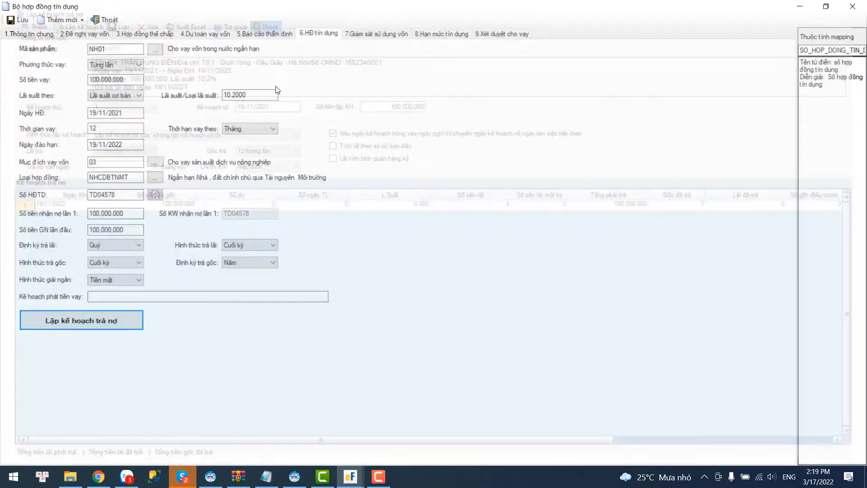
{"action": "left_click", "coordinate": [18, 20]}
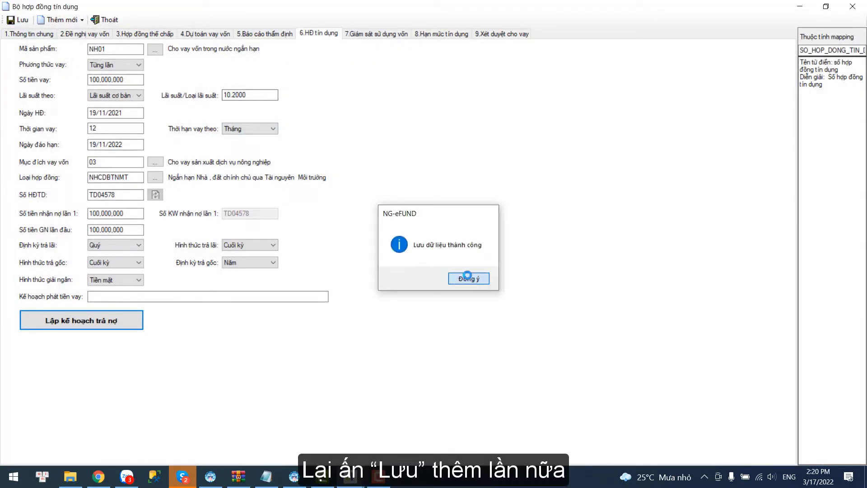
{"action": "left_click", "coordinate": [468, 278]}
- Export the print form ChinhChu_01_DangKyTheChap.doc to Word, review its filled-in data through the last page, and close the document
{"action": "right_click", "coordinate": [418, 169]}
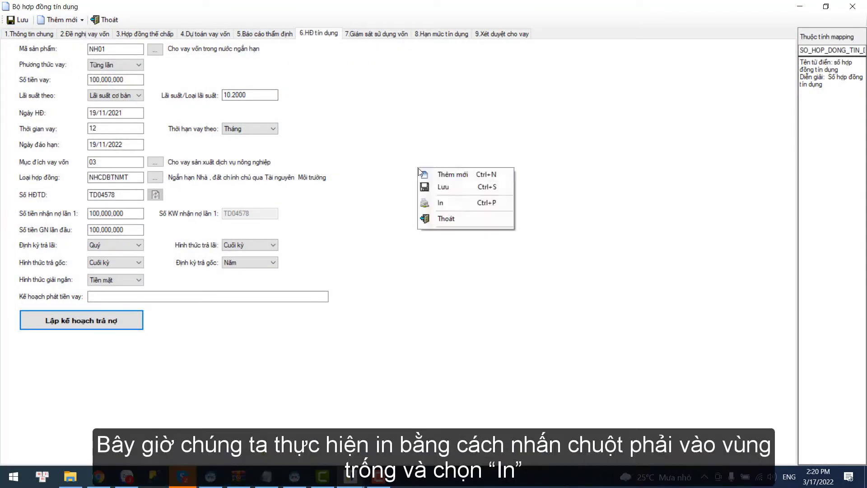
{"action": "left_click", "coordinate": [439, 202]}
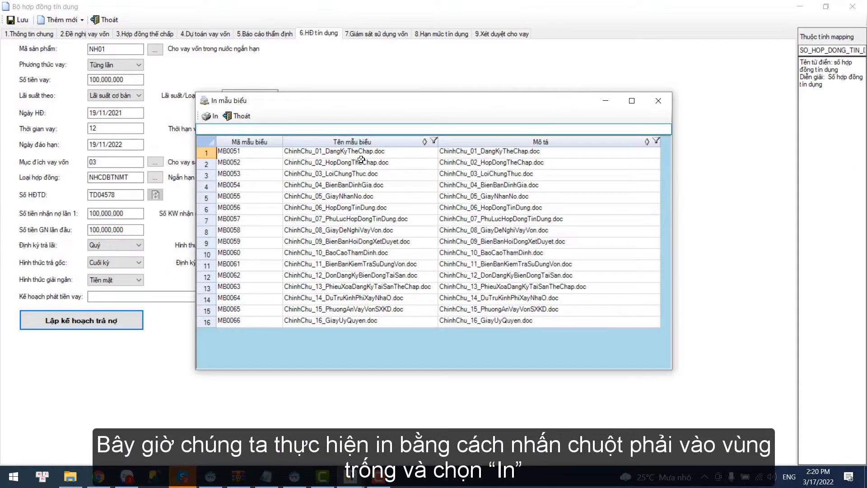
{"action": "double_click", "coordinate": [371, 153]}
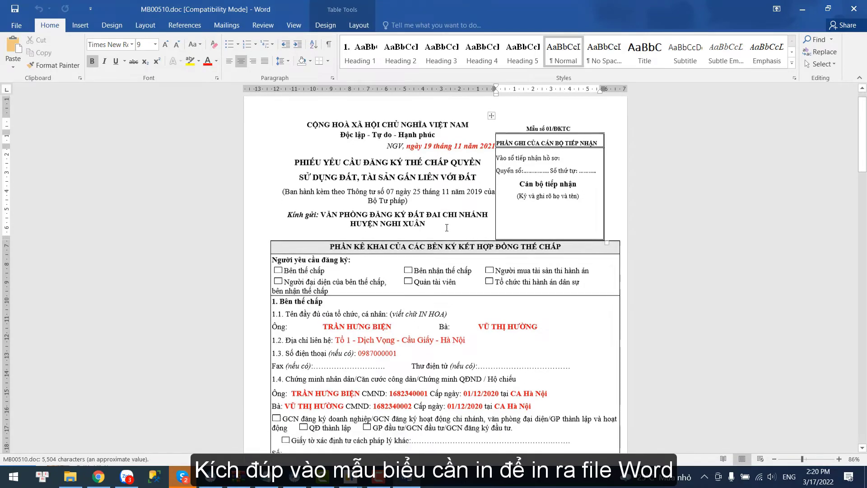
{"action": "scroll", "coordinate": [447, 225], "scroll_direction": "down", "scroll_amount": 5}
{"action": "scroll", "coordinate": [456, 222], "scroll_direction": "down", "scroll_amount": 20}
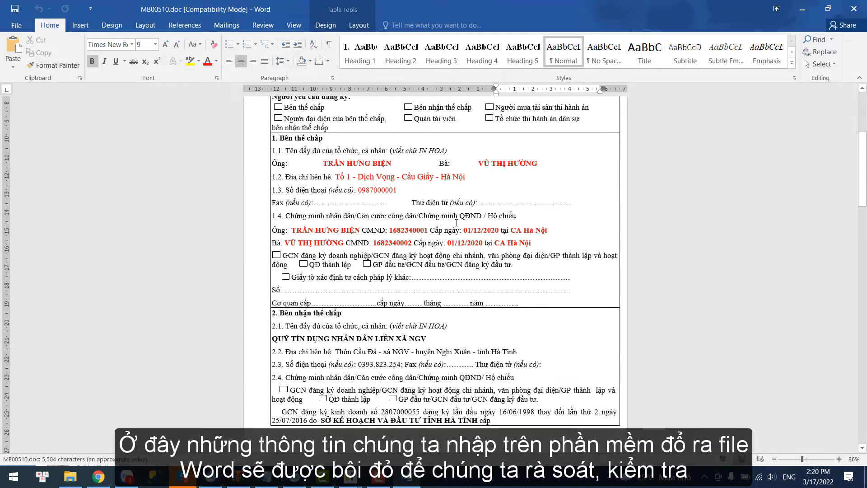
{"action": "scroll", "coordinate": [458, 224], "scroll_direction": "down", "scroll_amount": 20}
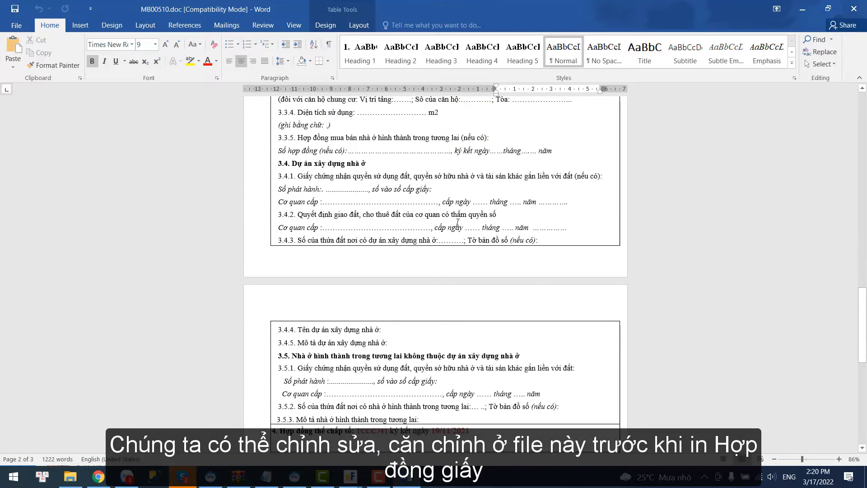
{"action": "scroll", "coordinate": [457, 223], "scroll_direction": "up", "scroll_amount": 3}
{"action": "scroll", "coordinate": [459, 223], "scroll_direction": "down", "scroll_amount": 6}
{"action": "scroll", "coordinate": [458, 223], "scroll_direction": "down", "scroll_amount": 15}
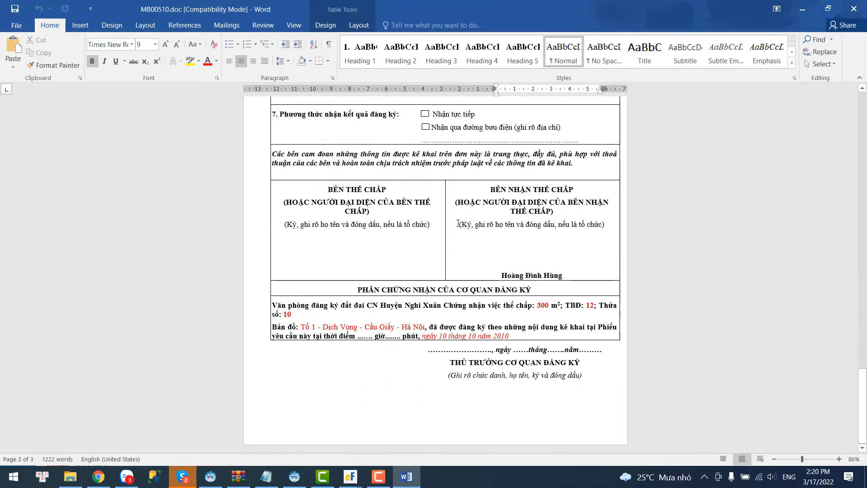
{"action": "left_click", "coordinate": [861, 13]}
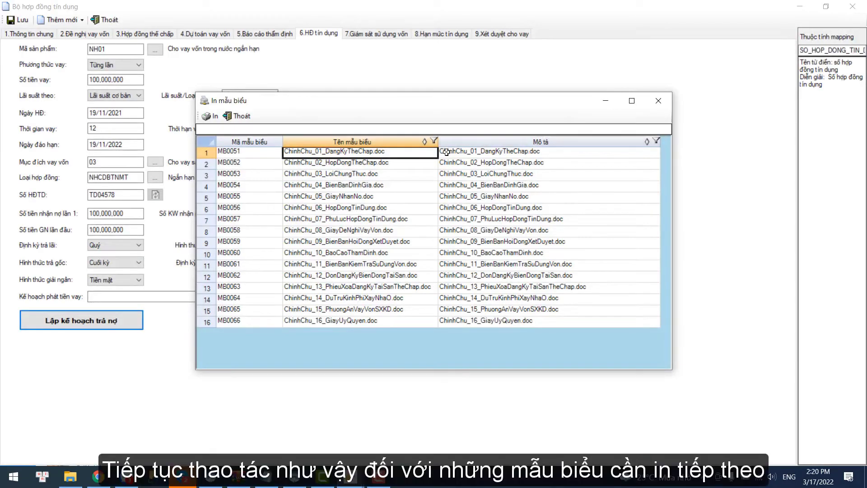
- Export the mortgage contract form ChinhChu_02_HopDongTheChap.doc to Word and review its party, collateral and asset value details
{"action": "double_click", "coordinate": [385, 168]}
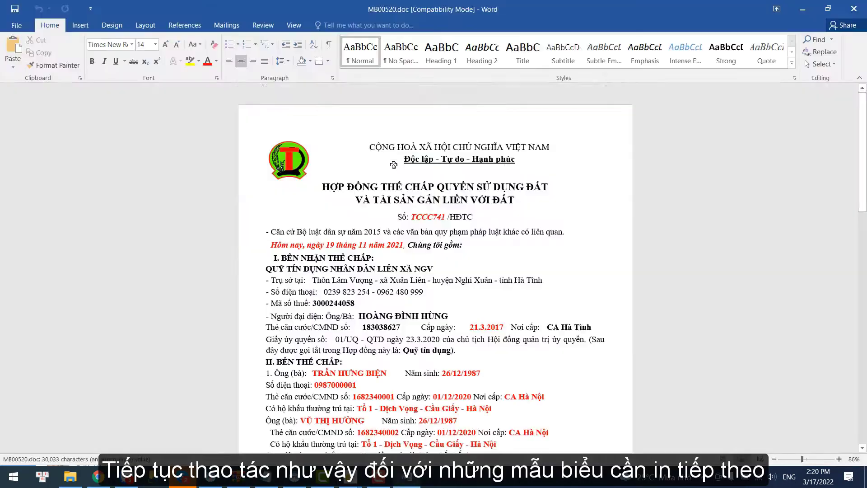
{"action": "scroll", "coordinate": [423, 195], "scroll_direction": "down", "scroll_amount": 6}
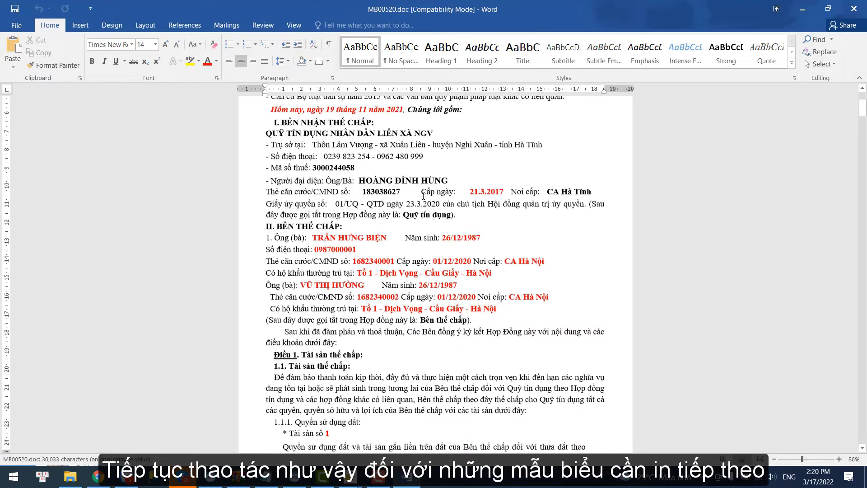
{"action": "scroll", "coordinate": [423, 196], "scroll_direction": "down", "scroll_amount": 8}
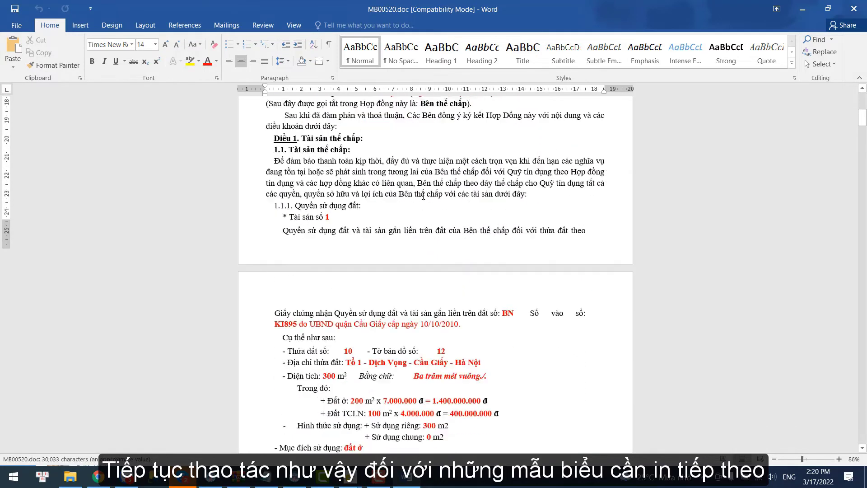
{"action": "scroll", "coordinate": [423, 196], "scroll_direction": "down", "scroll_amount": 4}
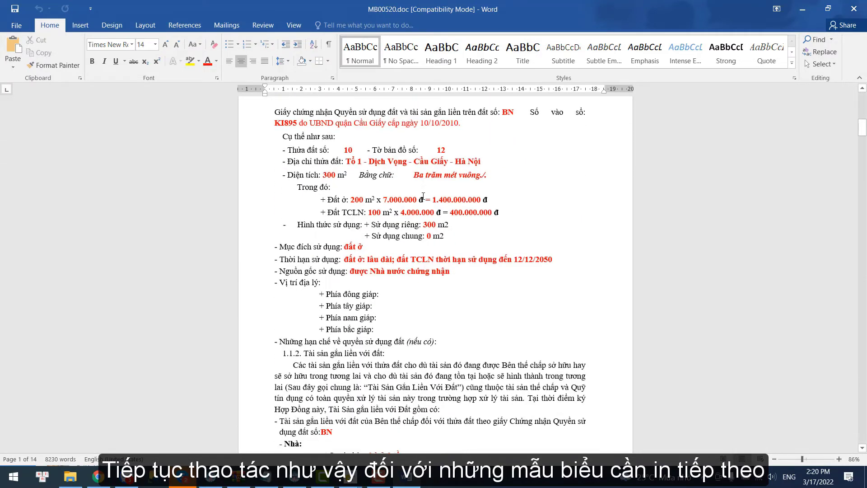
{"action": "scroll", "coordinate": [423, 197], "scroll_direction": "down", "scroll_amount": 2}
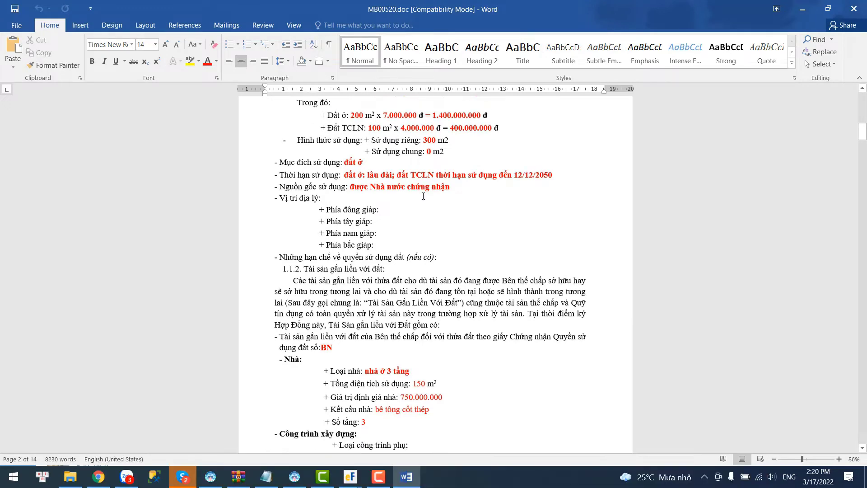
{"action": "scroll", "coordinate": [423, 196], "scroll_direction": "down", "scroll_amount": 10}
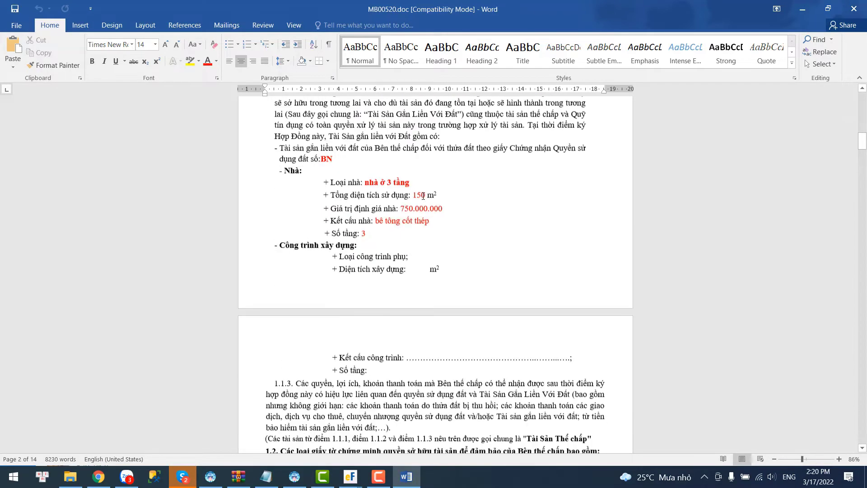
{"action": "scroll", "coordinate": [423, 196], "scroll_direction": "down", "scroll_amount": 14}
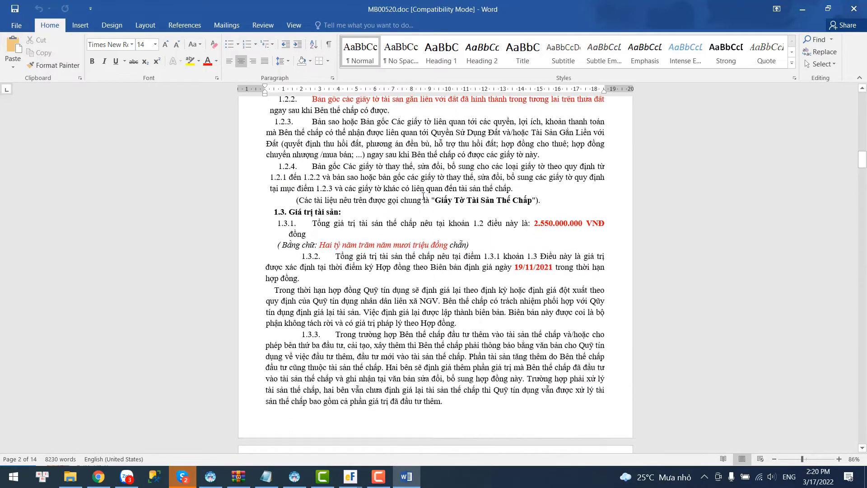
{"action": "scroll", "coordinate": [423, 197], "scroll_direction": "down", "scroll_amount": 6}
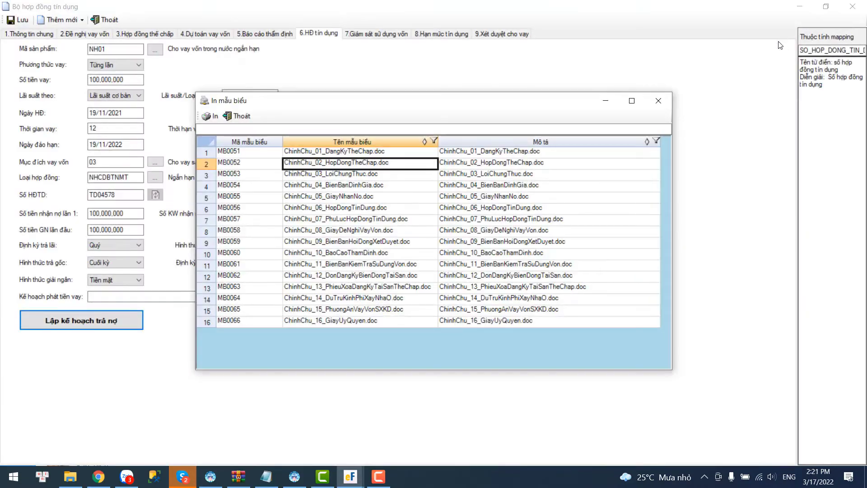
- Export the appraisal form ChinhChu_04_BienBanDinhGia.doc to Word, review its collateral valuation through the signature section, and close the document
{"action": "left_click", "coordinate": [373, 187]}
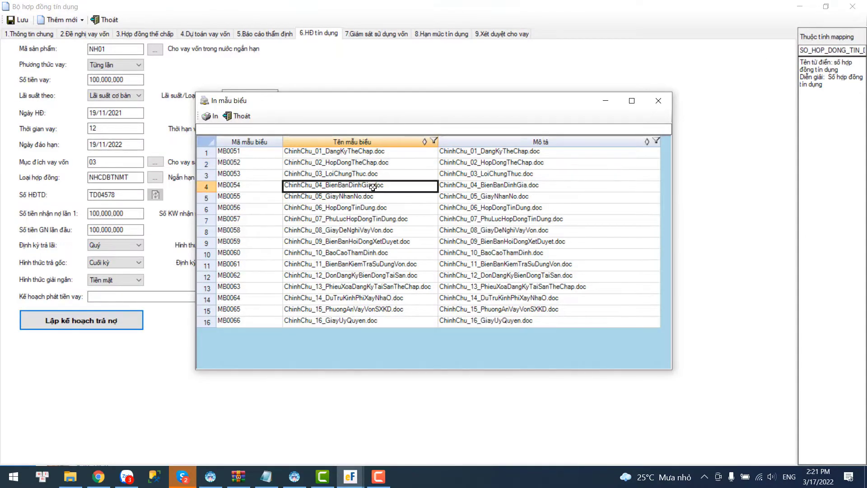
{"action": "double_click", "coordinate": [373, 187]}
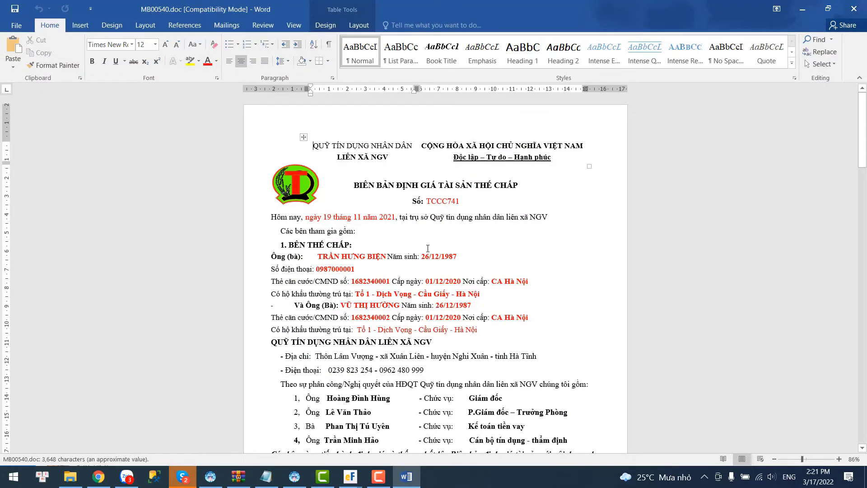
{"action": "scroll", "coordinate": [428, 248], "scroll_direction": "down", "scroll_amount": 10}
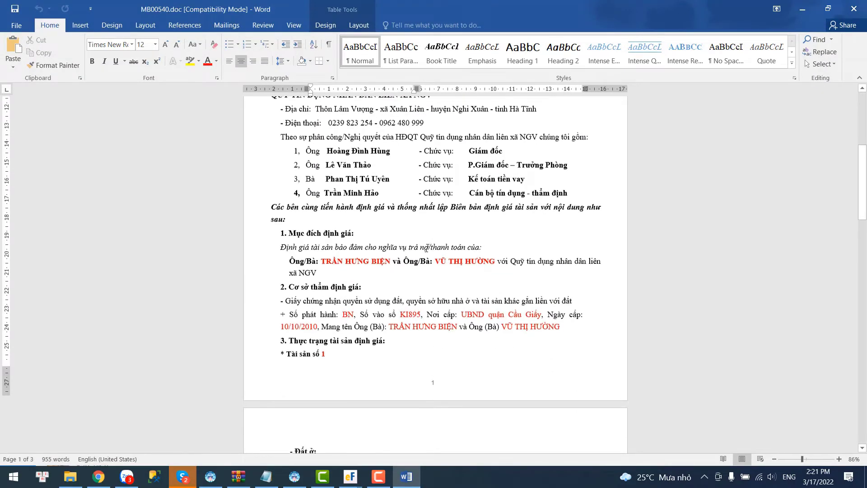
{"action": "scroll", "coordinate": [426, 248], "scroll_direction": "down", "scroll_amount": 10}
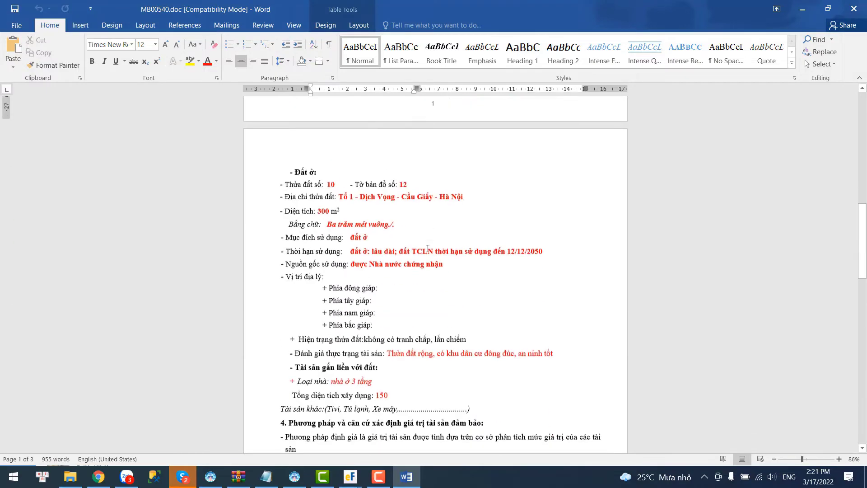
{"action": "scroll", "coordinate": [428, 248], "scroll_direction": "down", "scroll_amount": 15}
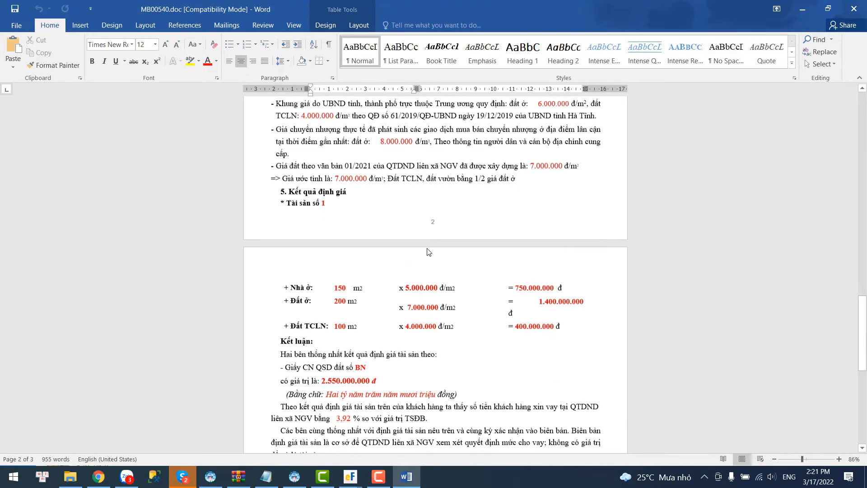
{"action": "scroll", "coordinate": [429, 252], "scroll_direction": "down", "scroll_amount": 7}
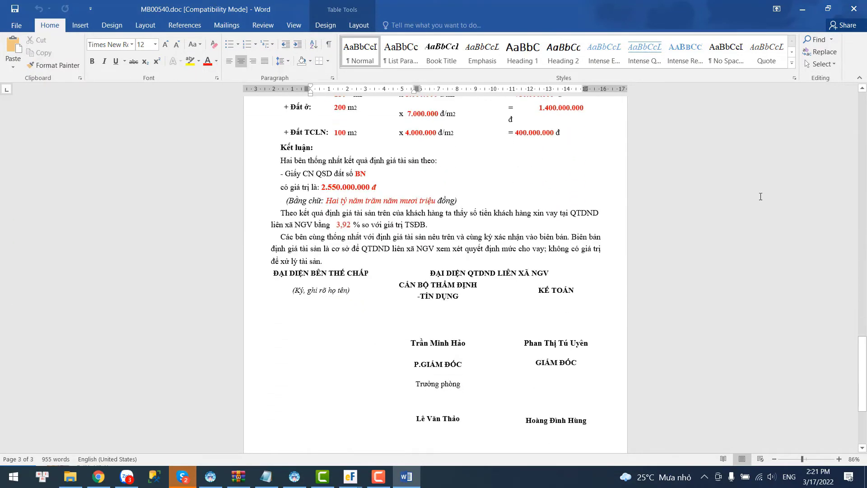
{"action": "left_click", "coordinate": [855, 5]}
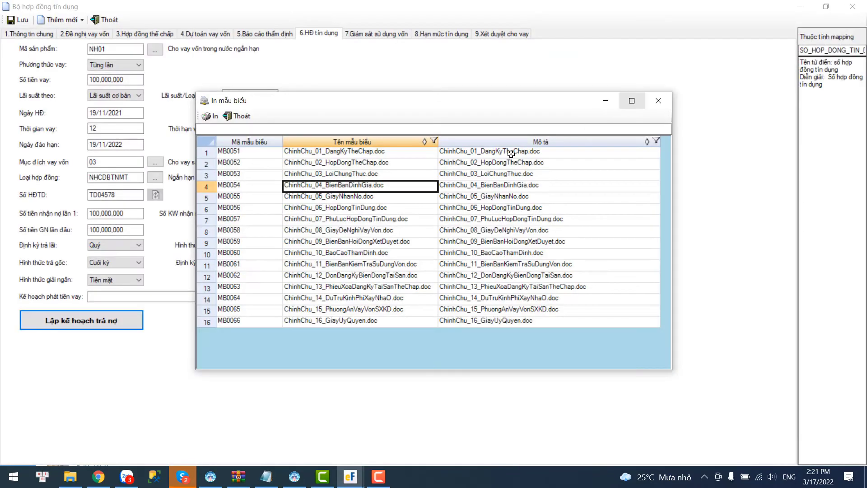
- Export the credit contract form ChinhChu_06_HopDongTinDung.doc to Word, review its parties, loan terms and security clauses, and close the document
{"action": "double_click", "coordinate": [346, 208]}
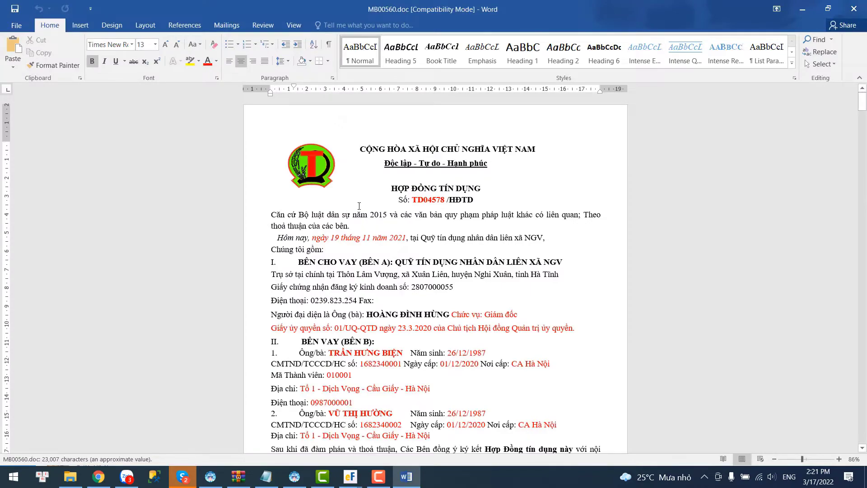
{"action": "scroll", "coordinate": [409, 200], "scroll_direction": "down", "scroll_amount": 15}
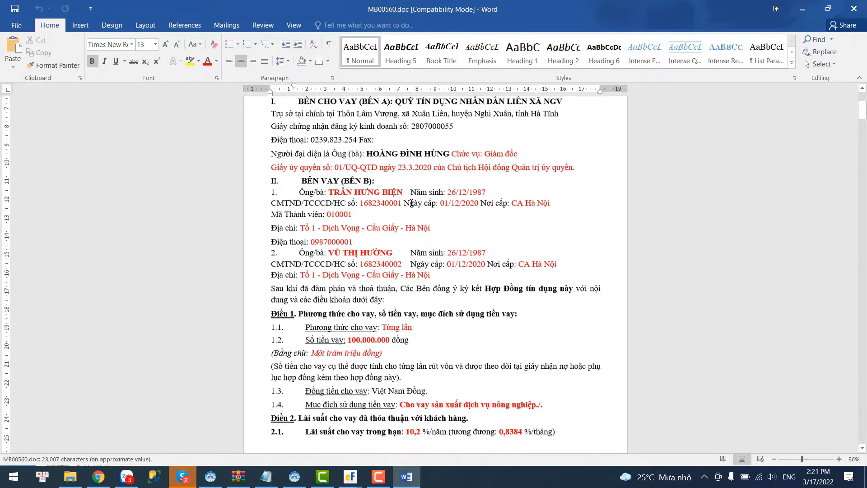
{"action": "scroll", "coordinate": [417, 204], "scroll_direction": "down", "scroll_amount": 20}
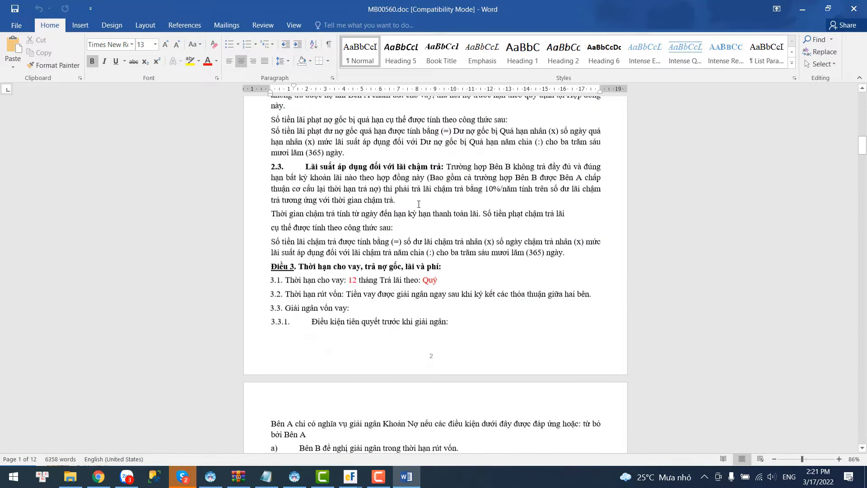
{"action": "scroll", "coordinate": [432, 205], "scroll_direction": "down", "scroll_amount": 20}
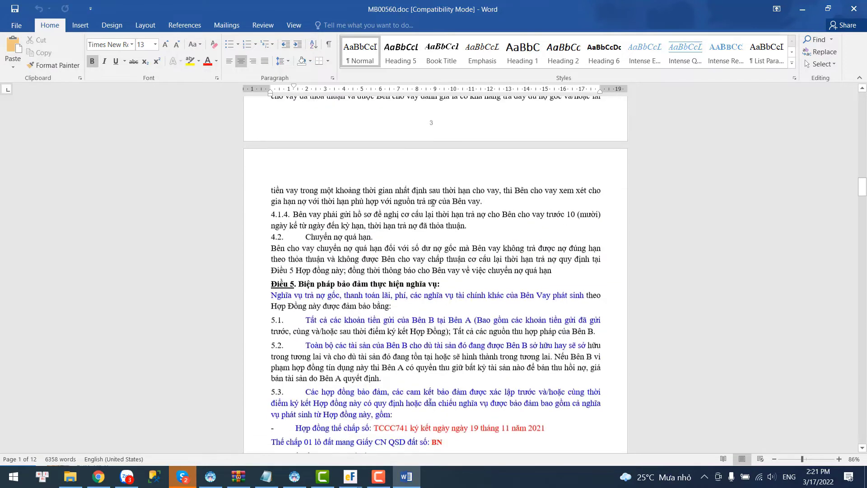
{"action": "scroll", "coordinate": [432, 203], "scroll_direction": "down", "scroll_amount": 5}
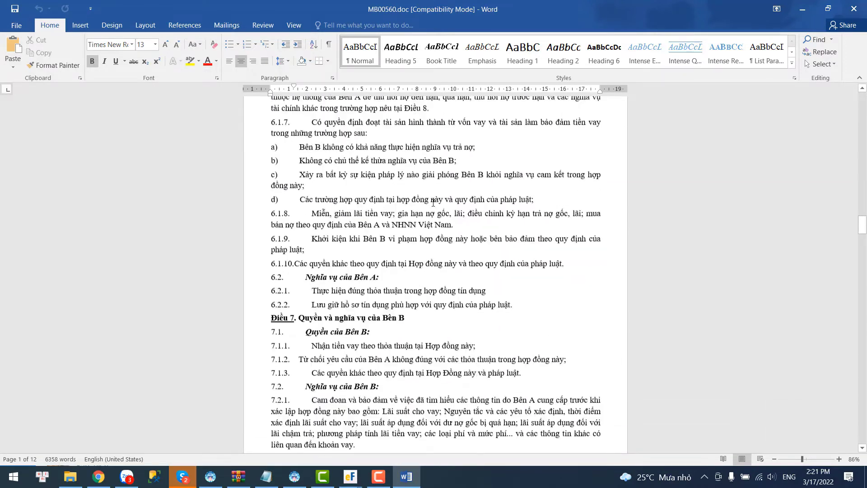
{"action": "key", "text": "alt+F4"}
- Export the loan request form ChinhChu_08_GiayDeNghiVayVon.doc to Word, review its cost and income tables, and close the document
{"action": "left_click", "coordinate": [370, 232]}
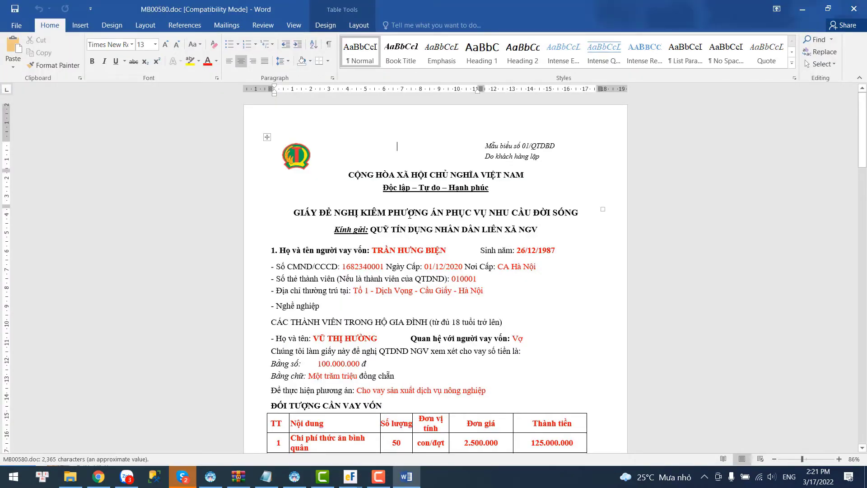
{"action": "scroll", "coordinate": [454, 177], "scroll_direction": "down", "scroll_amount": 15}
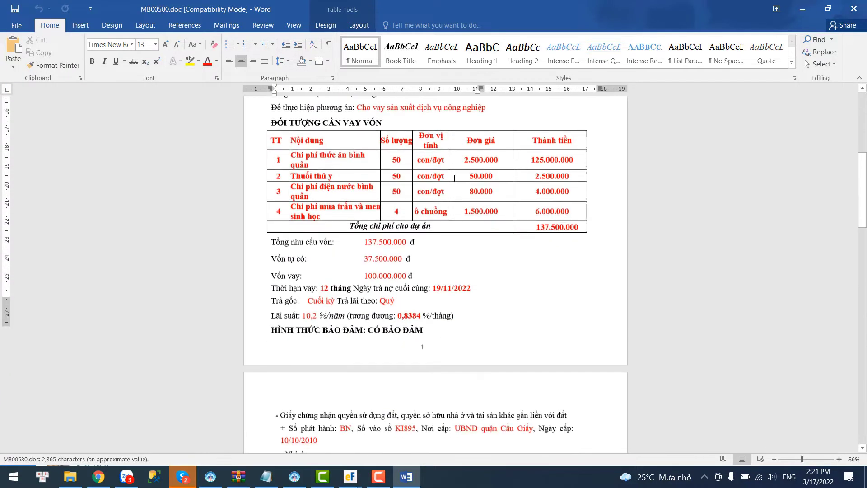
{"action": "scroll", "coordinate": [455, 180], "scroll_direction": "down", "scroll_amount": 12}
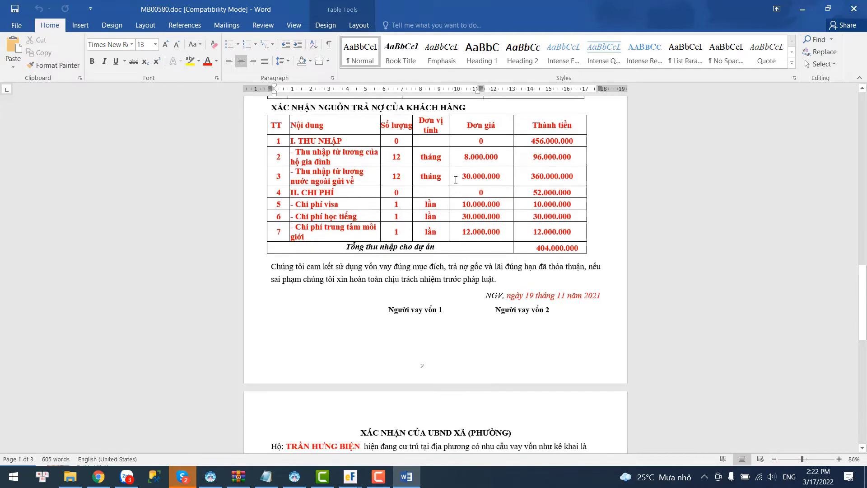
{"action": "left_click", "coordinate": [854, 8]}
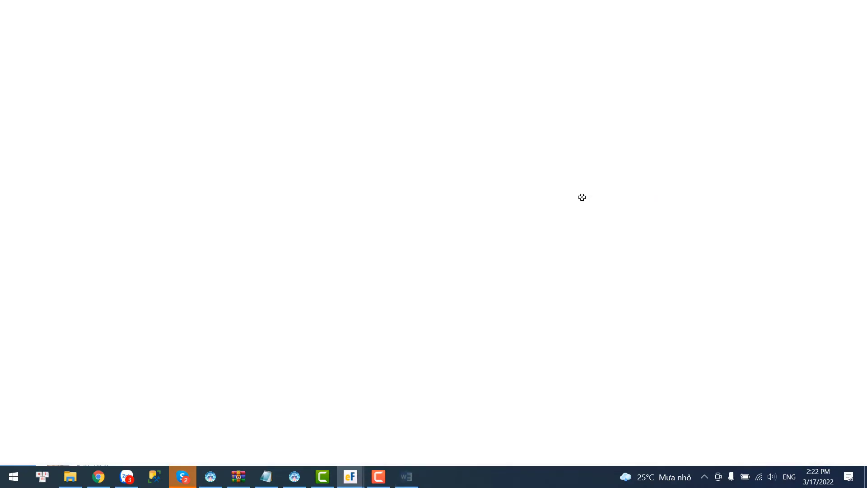
- Export the appraisal report ChinhChu_10_BaoCaoThamDinh.doc to Word, review its member, capital plan, repayment and collateral sections, and close the document
{"action": "left_click", "coordinate": [388, 255]}
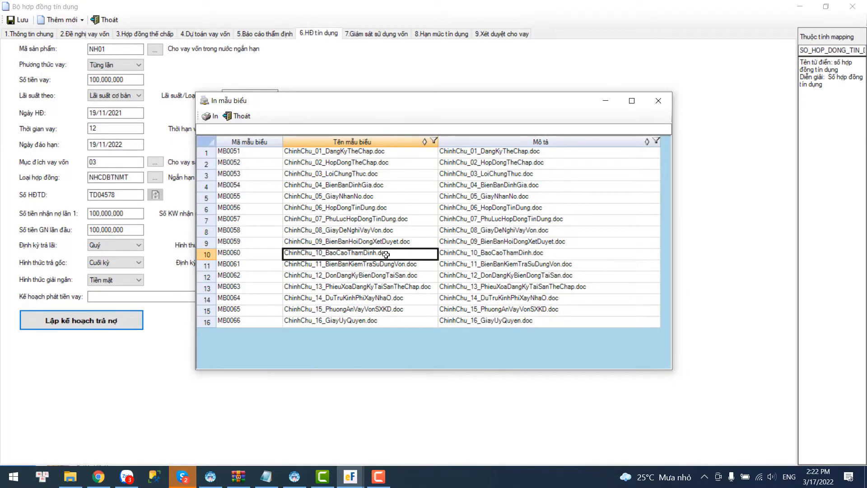
{"action": "double_click", "coordinate": [386, 255]}
{"action": "scroll", "coordinate": [406, 253], "scroll_direction": "down", "scroll_amount": 15}
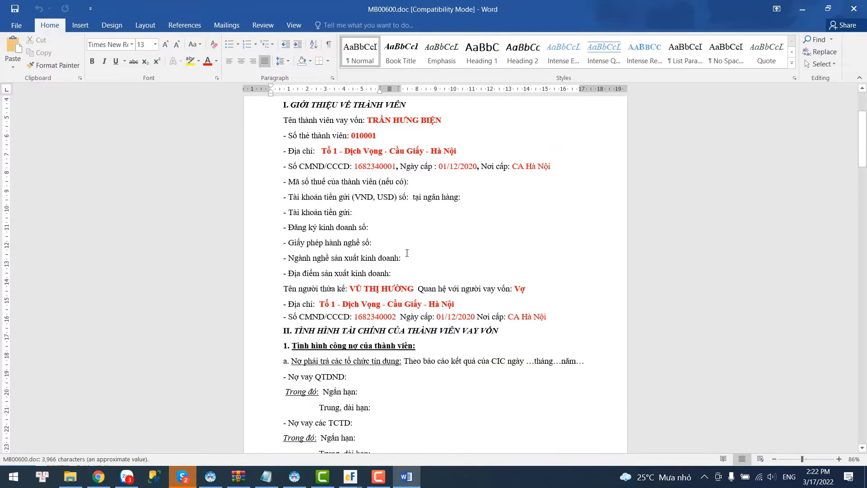
{"action": "scroll", "coordinate": [408, 253], "scroll_direction": "down", "scroll_amount": 10}
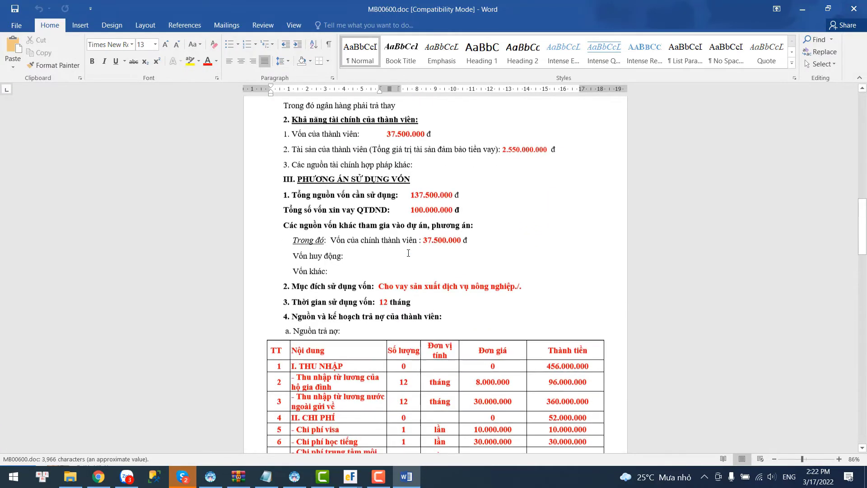
{"action": "scroll", "coordinate": [408, 257], "scroll_direction": "down", "scroll_amount": 10}
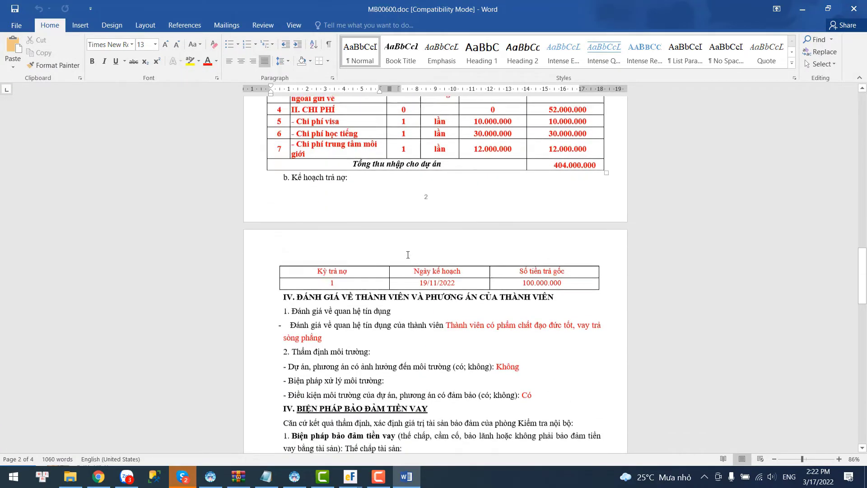
{"action": "scroll", "coordinate": [429, 224], "scroll_direction": "down", "scroll_amount": 1}
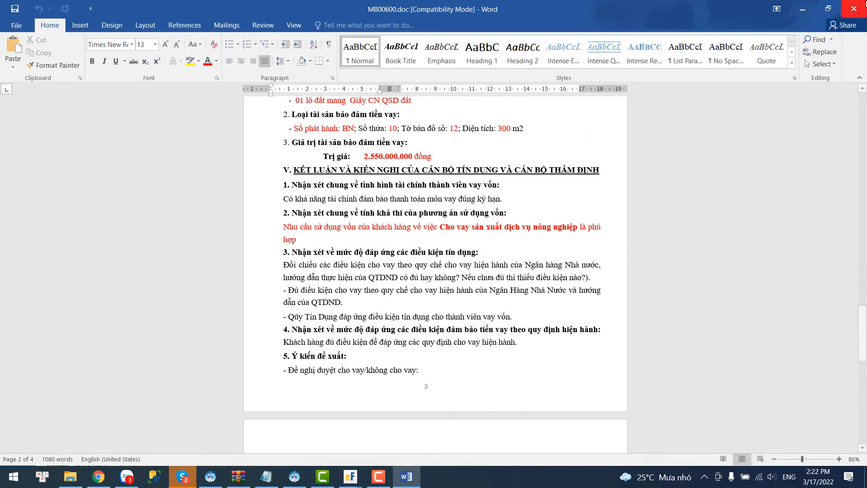
{"action": "left_click", "coordinate": [858, 4]}
- Export the business loan plan ChinhChu_15_PhuongAnVayVonSXKD.doc to Word, review it from the project costs to the signatures, and close the document
{"action": "double_click", "coordinate": [379, 306]}
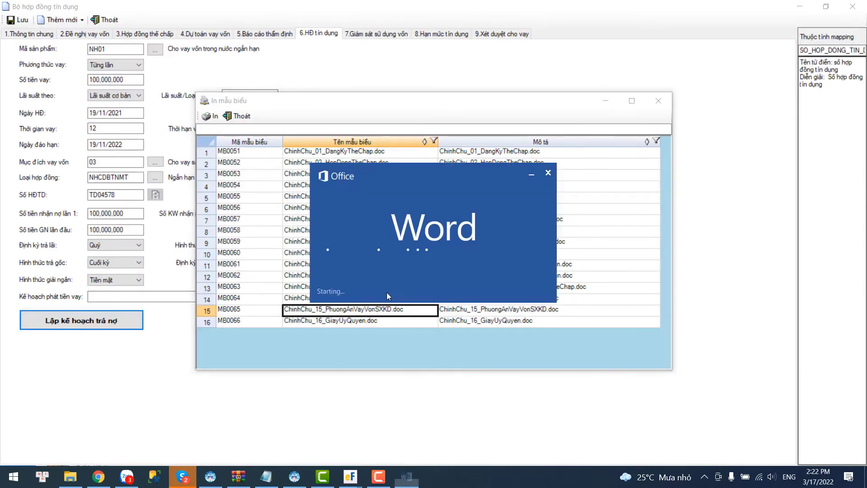
{"action": "scroll", "coordinate": [379, 291], "scroll_direction": "down", "scroll_amount": 15}
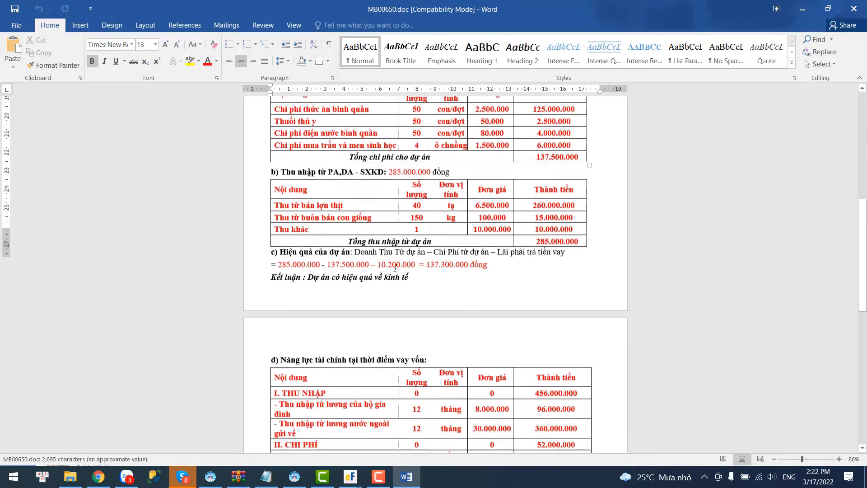
{"action": "scroll", "coordinate": [395, 268], "scroll_direction": "down", "scroll_amount": 12}
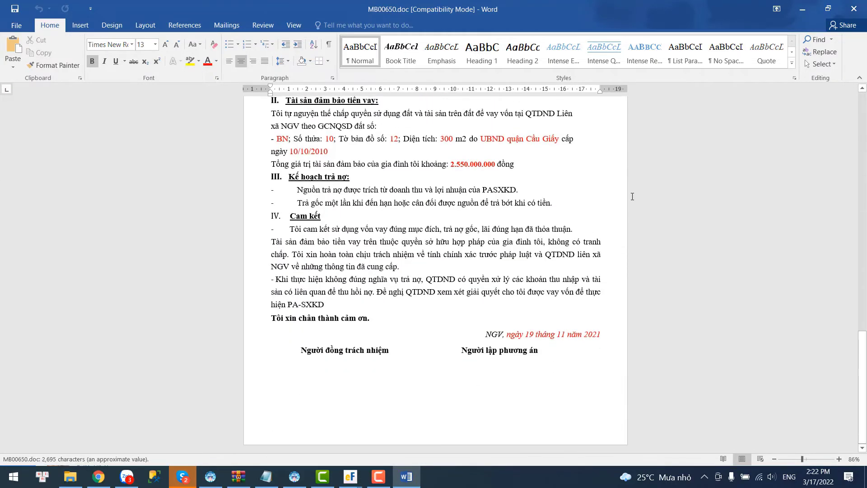
{"action": "left_click", "coordinate": [855, 6]}
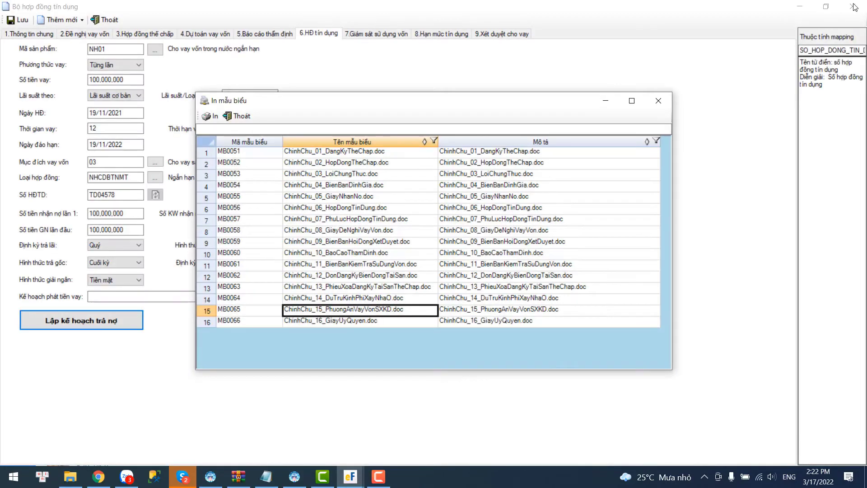
- Close the print form list and the mortgage contract set, and add a new contract set of type "Bộ hợp đồng cầm cố sổ tiền gửi" (BHD_CAMCOSTG)
{"action": "left_click", "coordinate": [665, 100]}
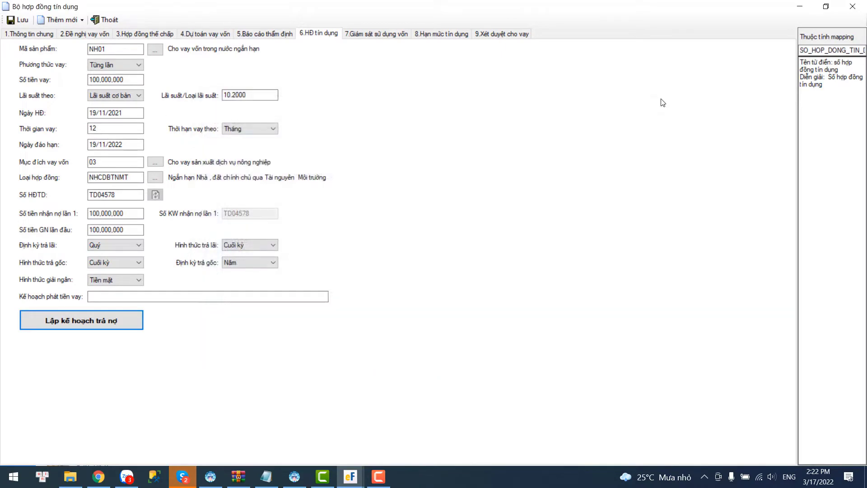
{"action": "left_click", "coordinate": [110, 20]}
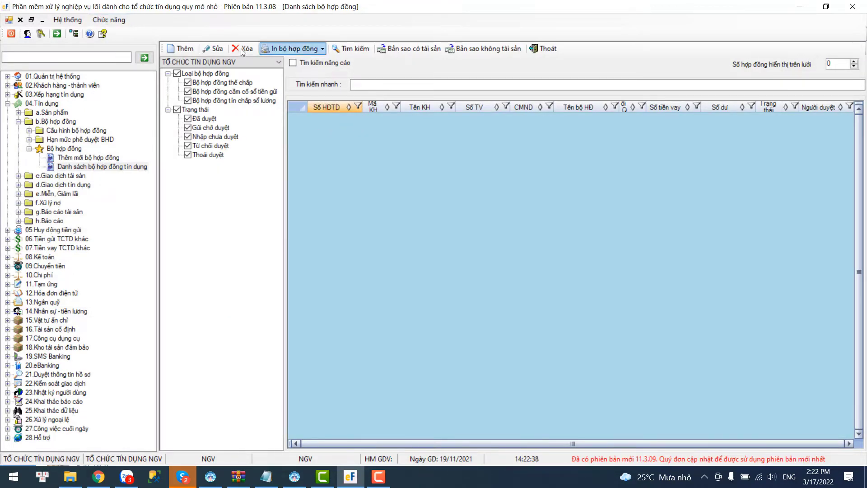
{"action": "left_click", "coordinate": [186, 52]}
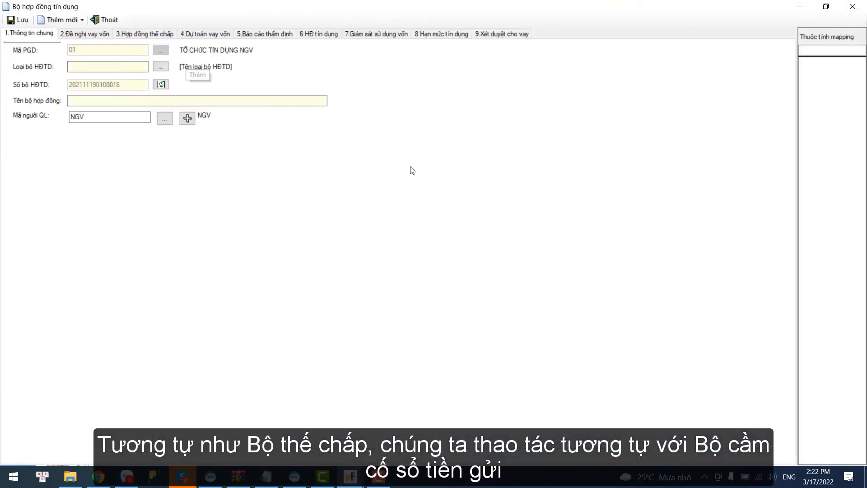
{"action": "left_click", "coordinate": [160, 66]}
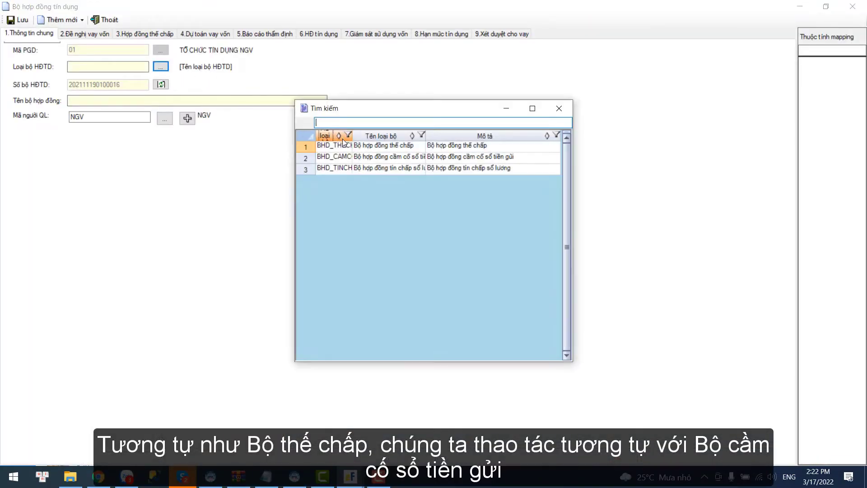
{"action": "double_click", "coordinate": [462, 160]}
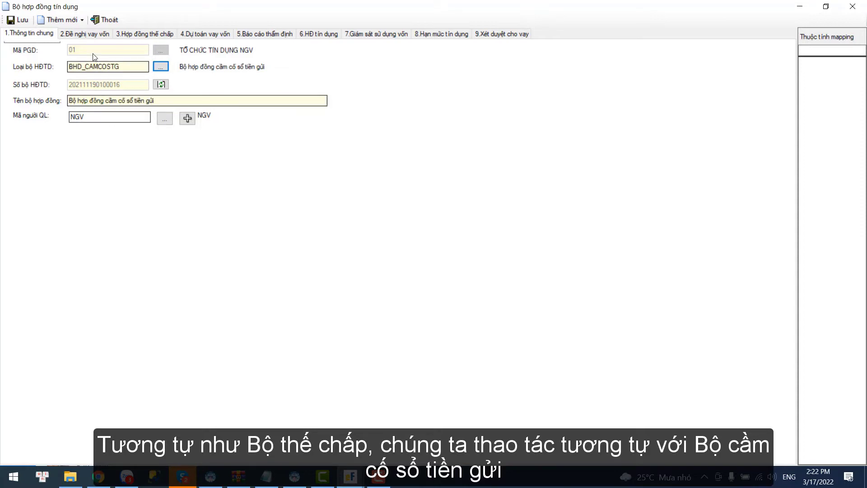
- Fill in the loan request with the borrower, the heir with relationship "Vợ", and the loan purpose "Cho vay sản xuất dịch vụ nông nghiệp"
{"action": "left_click", "coordinate": [84, 33]}
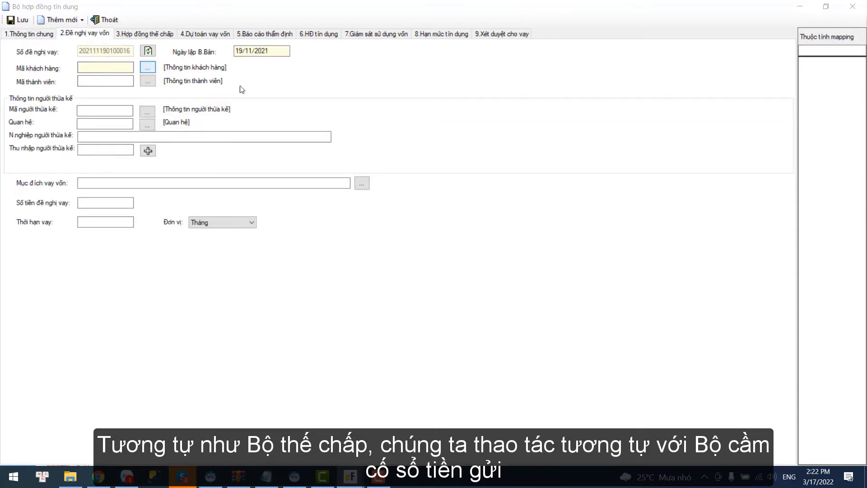
{"action": "double_click", "coordinate": [355, 142]}
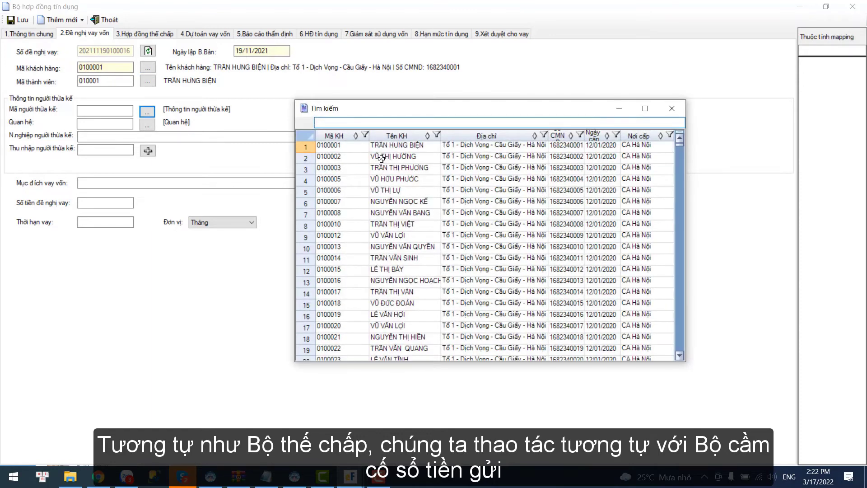
{"action": "double_click", "coordinate": [382, 158]}
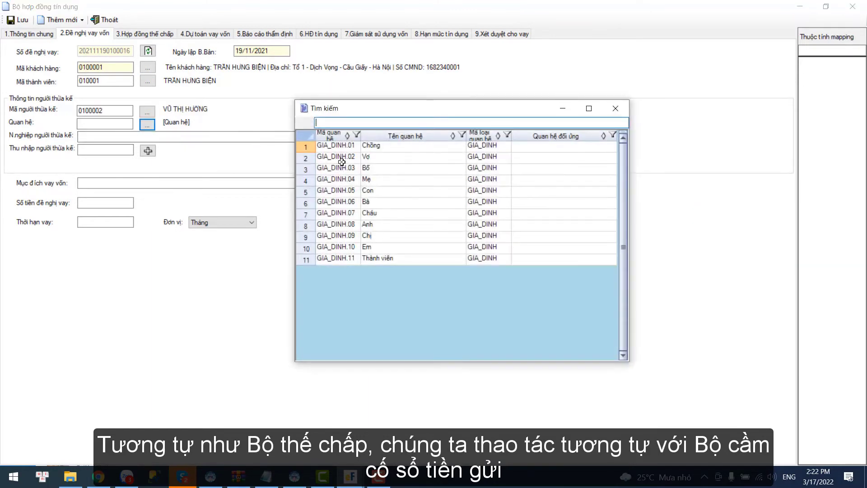
{"action": "double_click", "coordinate": [342, 157]}
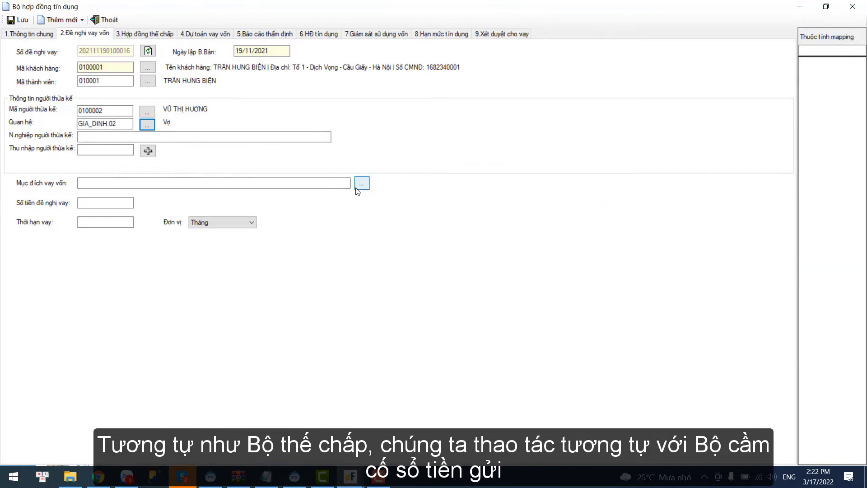
{"action": "left_click", "coordinate": [362, 184]}
{"action": "double_click", "coordinate": [385, 167]}
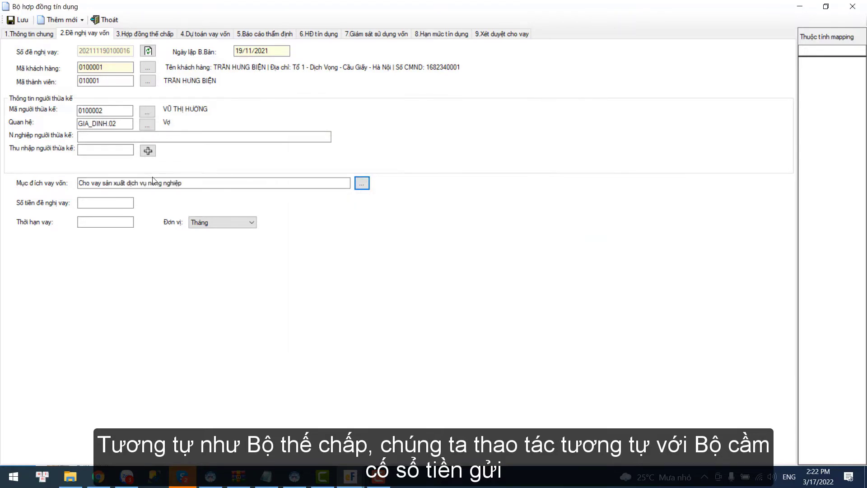
- Set the requested loan amount to 100,000,000 and the loan term to 12 months in the loan request
{"action": "left_click", "coordinate": [113, 203]}
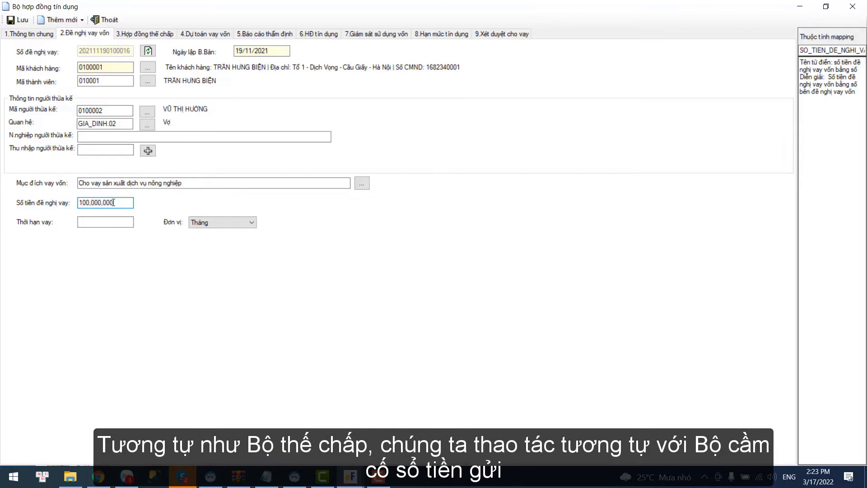
{"action": "key", "text": "Tab"}
{"action": "type", "text": "1"}
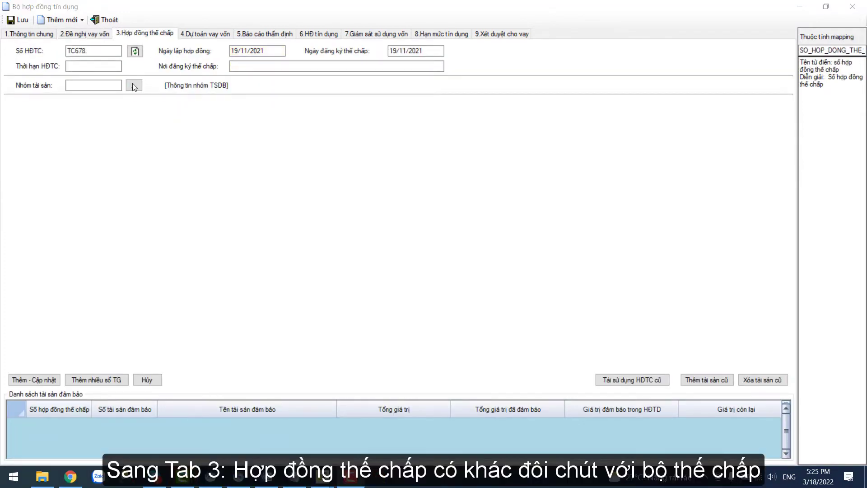
- In the collateral contract, choose asset group CC, asset type 02 "Sổ tiết kiệm, tiền gửi, vàng bạc", and the customer's deposit book
{"action": "left_click", "coordinate": [134, 85]}
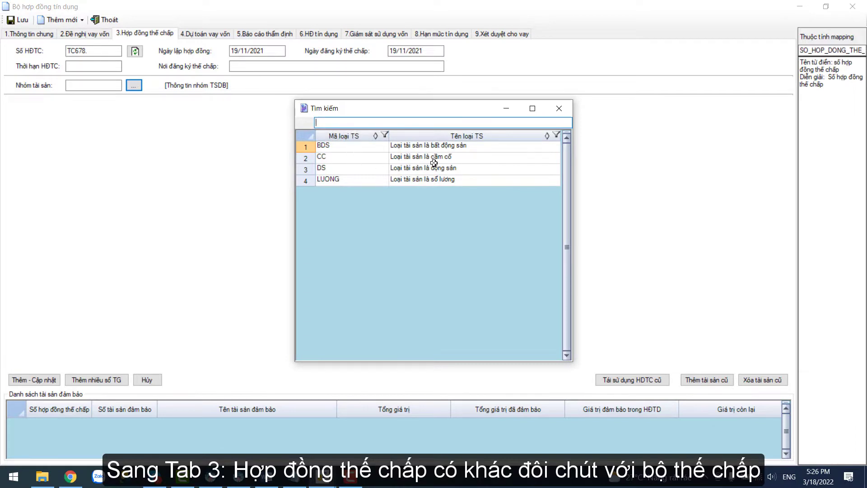
{"action": "double_click", "coordinate": [432, 159]}
{"action": "left_click", "coordinate": [134, 106]}
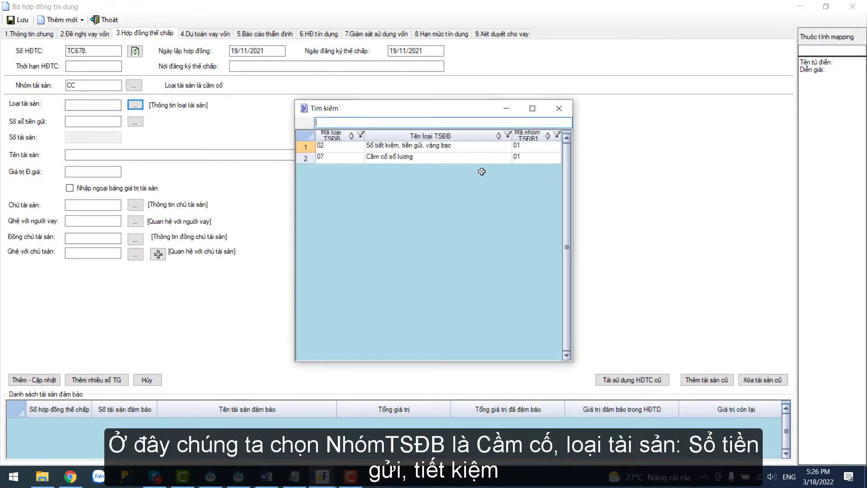
{"action": "double_click", "coordinate": [446, 147]}
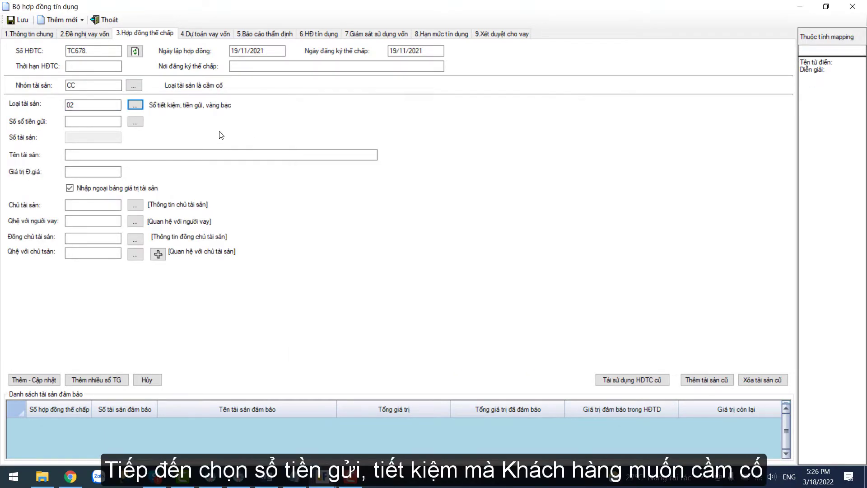
{"action": "left_click", "coordinate": [135, 122]}
{"action": "double_click", "coordinate": [335, 150]}
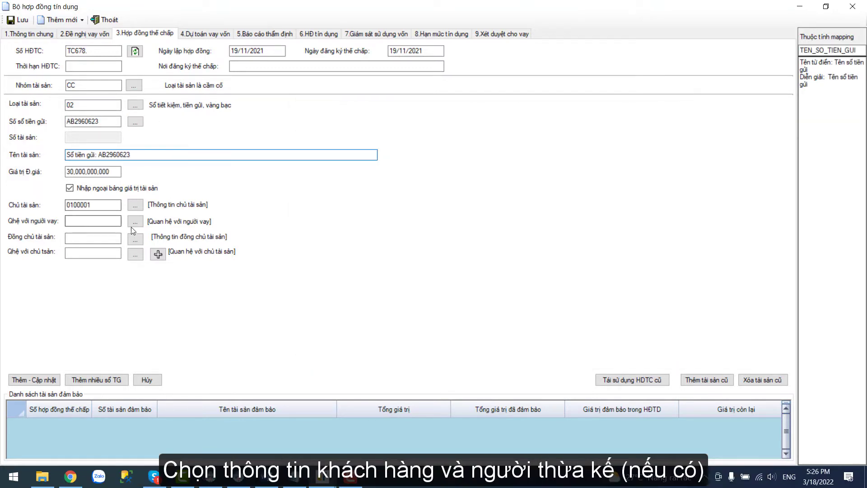
- Choose customer 2 in the list as the asset's co-owner with relationship "Vợ", and add the asset to the collateral list
{"action": "left_click", "coordinate": [135, 240]}
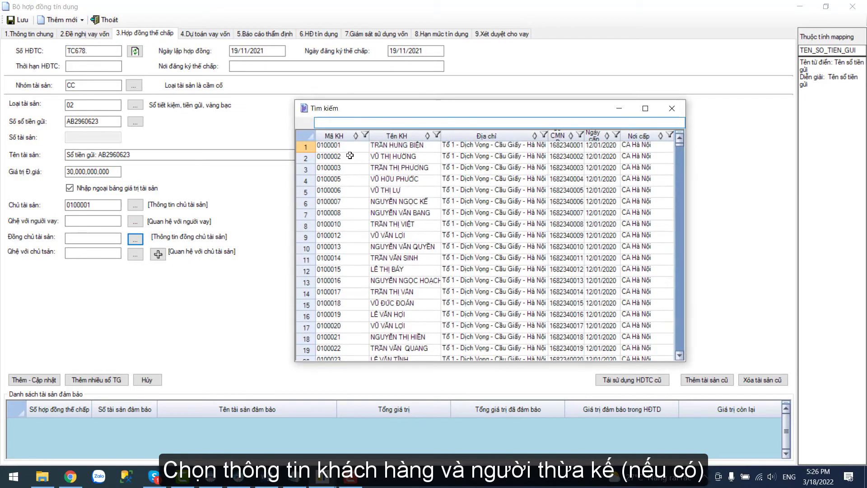
{"action": "double_click", "coordinate": [343, 144]}
{"action": "left_click", "coordinate": [136, 255]}
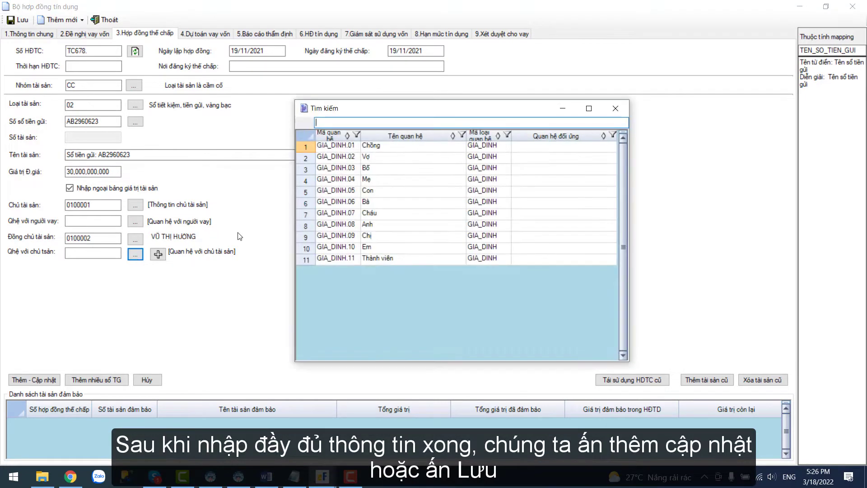
{"action": "double_click", "coordinate": [347, 157]}
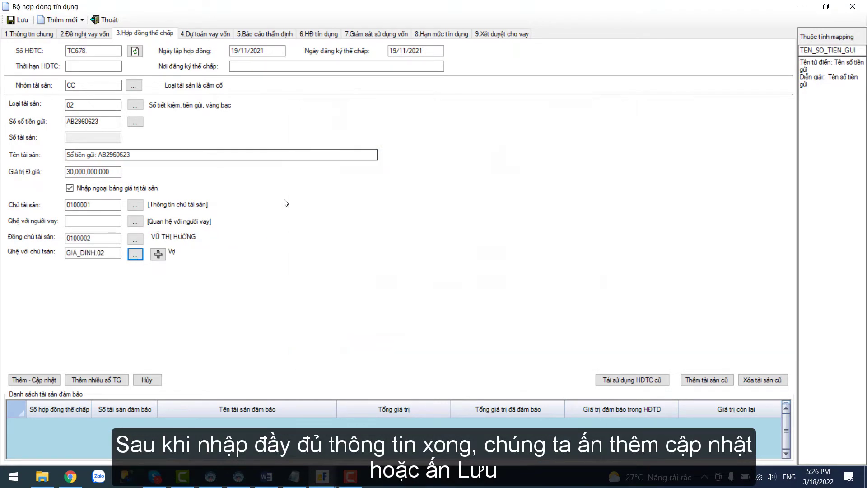
{"action": "left_click", "coordinate": [36, 380]}
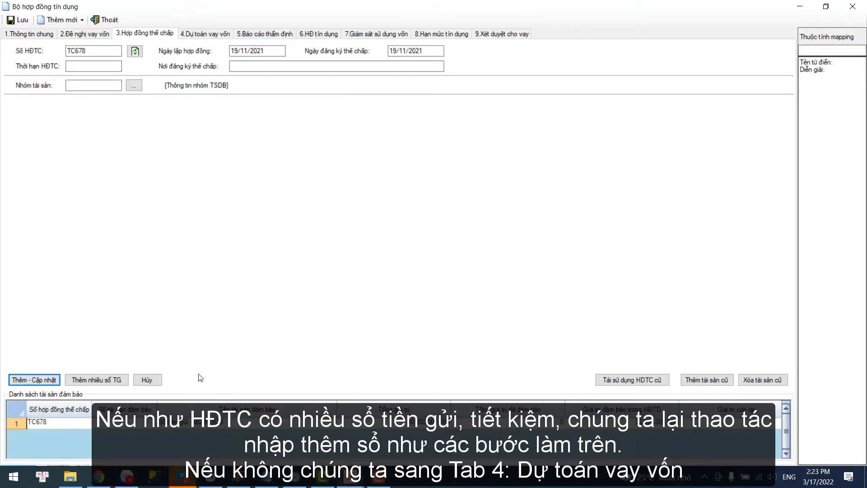
- Load the project cost template "Chi phí nuôi heo thịt" in the loan estimate and calculate the amounts of all its cost rows
{"action": "left_click", "coordinate": [198, 34]}
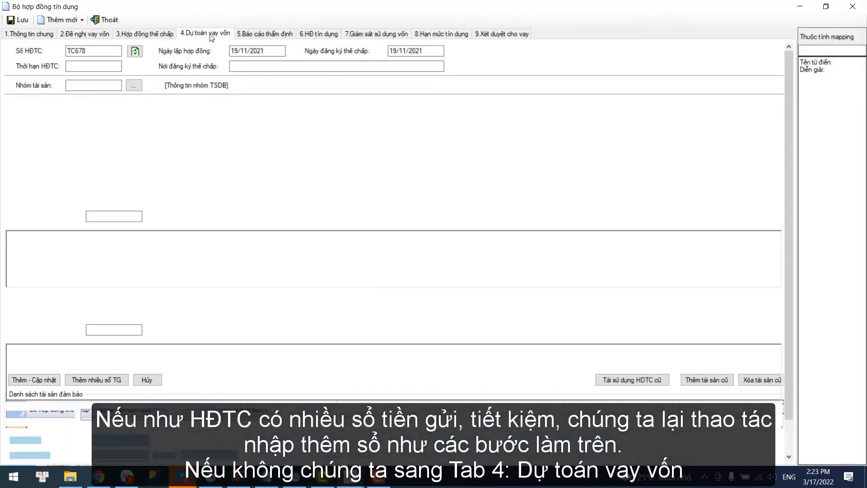
{"action": "left_click", "coordinate": [154, 103]}
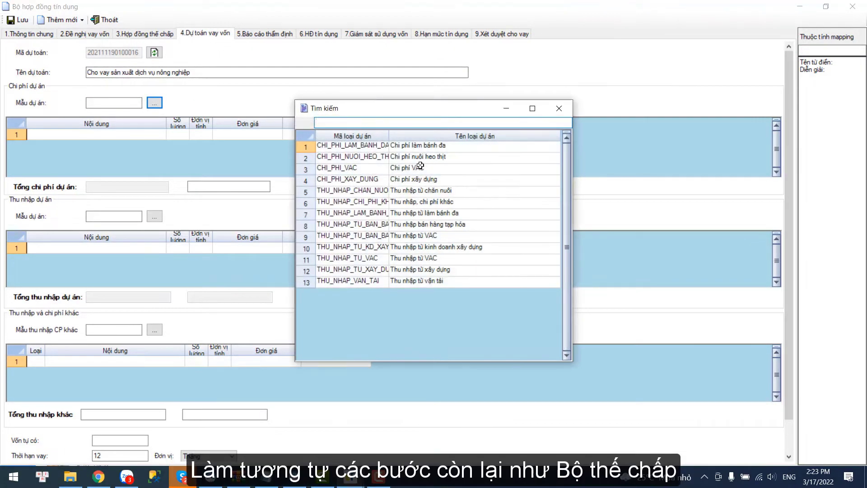
{"action": "double_click", "coordinate": [412, 156]}
{"action": "left_click", "coordinate": [375, 134]}
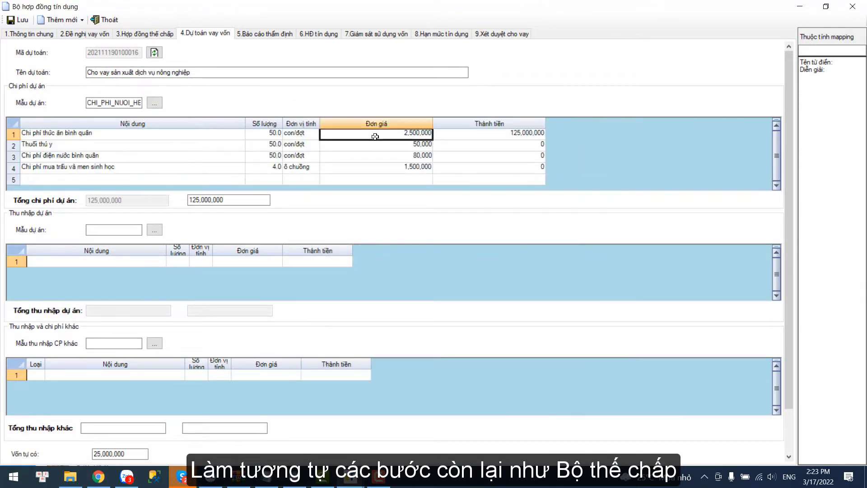
{"action": "key", "text": "Down"}
{"action": "key", "text": "Down"}
{"action": "key", "text": "Down"}
{"action": "key", "text": "Up"}
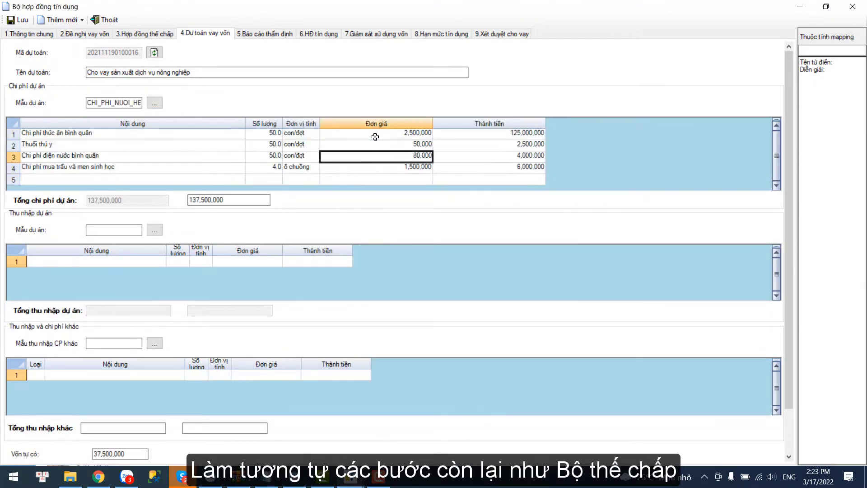
- Load the project income template "Thu nhập từ chăn nuôi" and calculate the amounts of all its income rows
{"action": "left_click", "coordinate": [150, 231]}
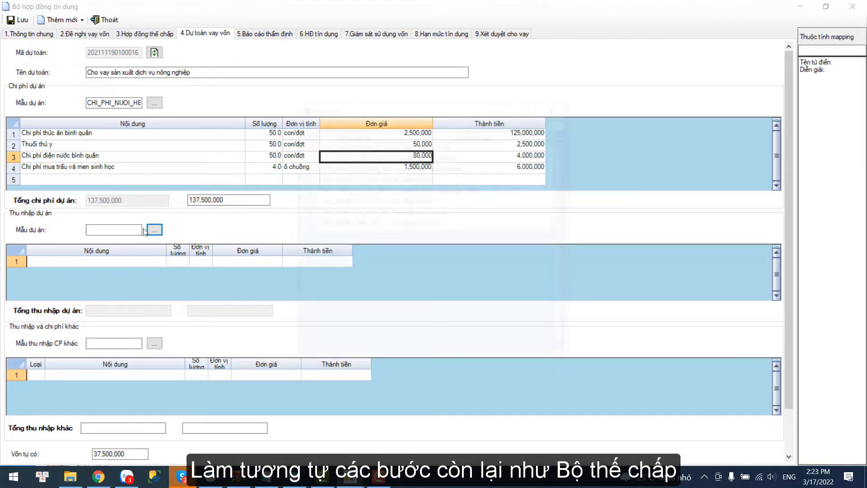
{"action": "double_click", "coordinate": [429, 147]}
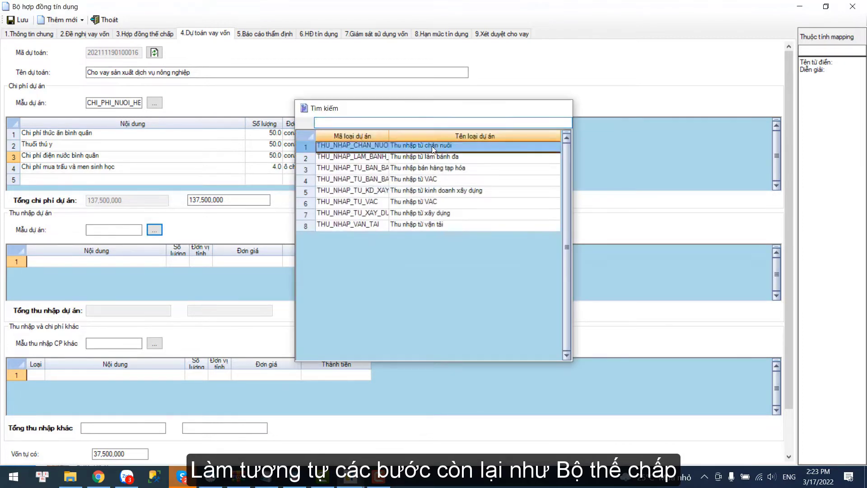
{"action": "left_click", "coordinate": [354, 260]}
{"action": "key", "text": "Down"}
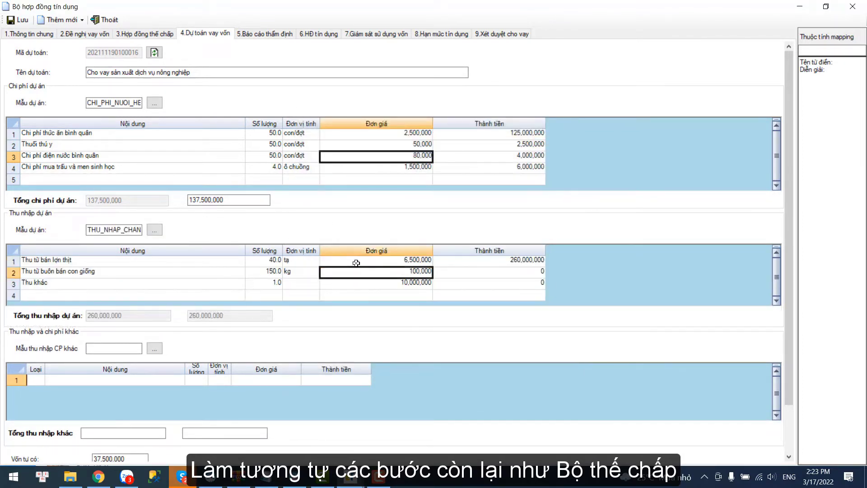
{"action": "key", "text": "Down"}
{"action": "key", "text": "Up"}
- Load the other income and cost template "Thu nhập, chi phí khác" and calculate the amounts of its income and cost rows
{"action": "left_click", "coordinate": [155, 350]}
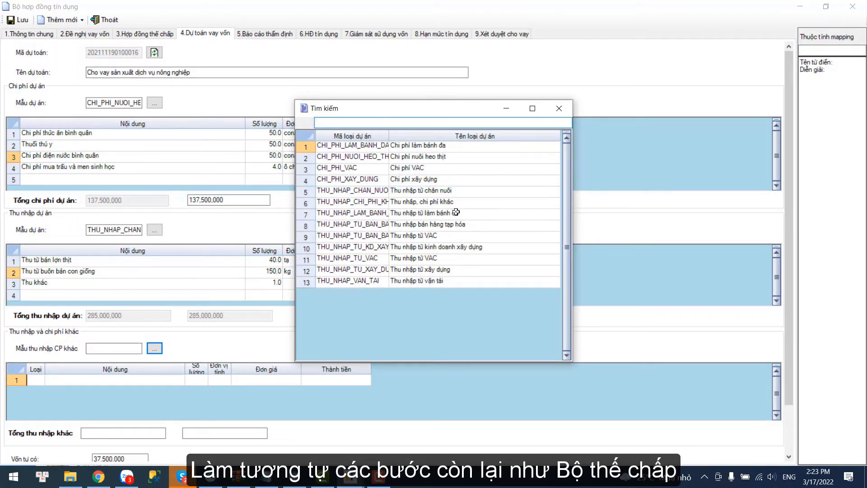
{"action": "left_click", "coordinate": [437, 201]}
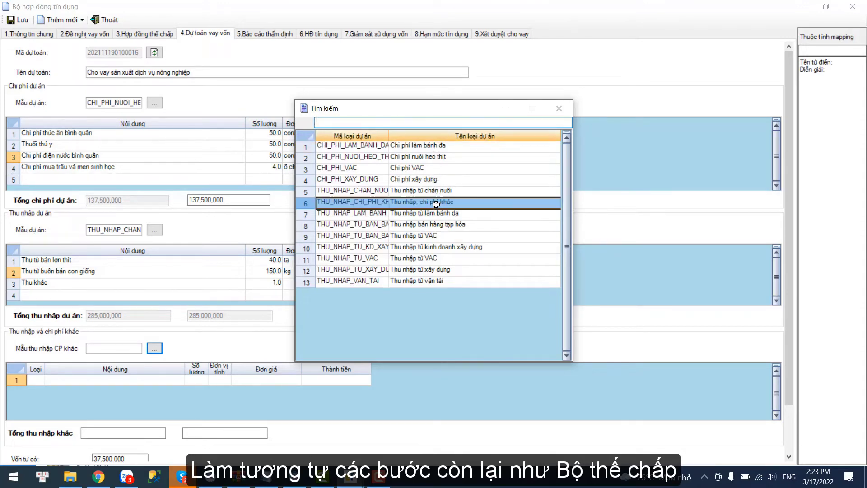
{"action": "double_click", "coordinate": [437, 201]}
{"action": "scroll", "coordinate": [413, 297], "scroll_direction": "down", "scroll_amount": 4}
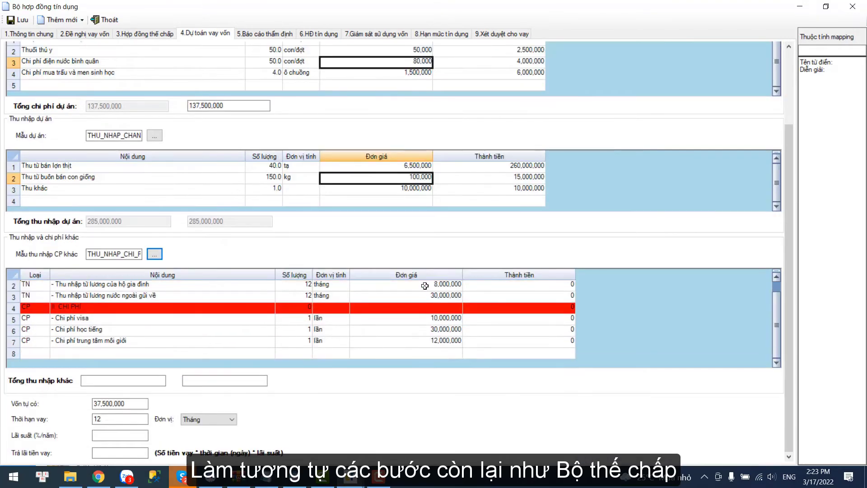
{"action": "left_click", "coordinate": [425, 285]}
{"action": "key", "text": "Down"}
{"action": "key", "text": "Down"}
{"action": "key", "text": "Down"}
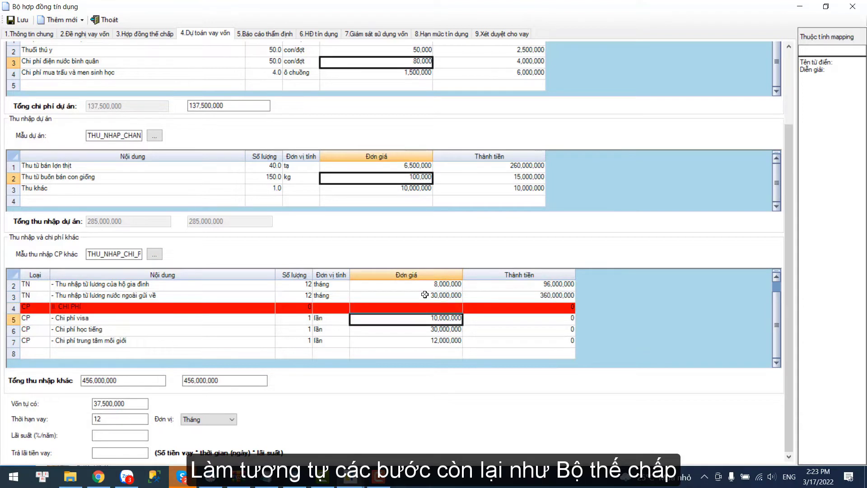
{"action": "key", "text": "Down"}
{"action": "key", "text": "Down"}
{"action": "key", "text": "Up"}
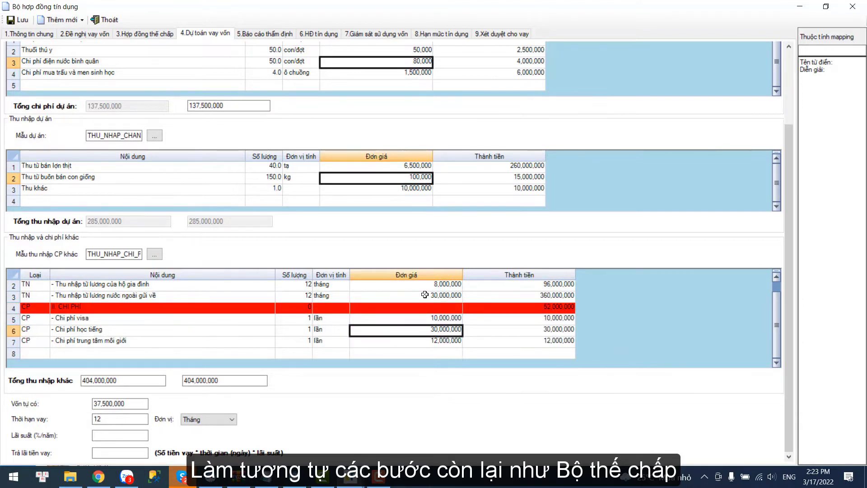
- Set the loan estimate's annual interest rate to 10.2%
{"action": "left_click", "coordinate": [105, 434]}
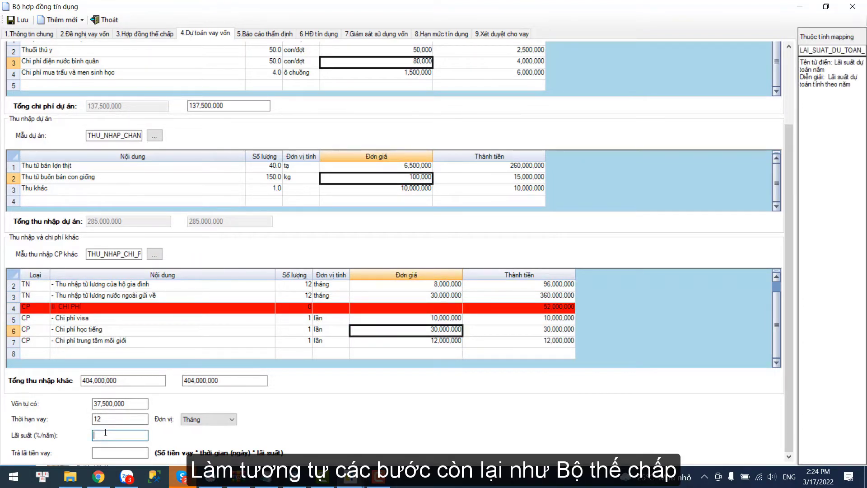
{"action": "type", "text": "10.2"}
{"action": "left_click", "coordinate": [136, 419]}
- In the appraisal report, choose the second listed appraisal officer and set the position to 02 "Vị trí 2"
{"action": "left_click", "coordinate": [265, 33]}
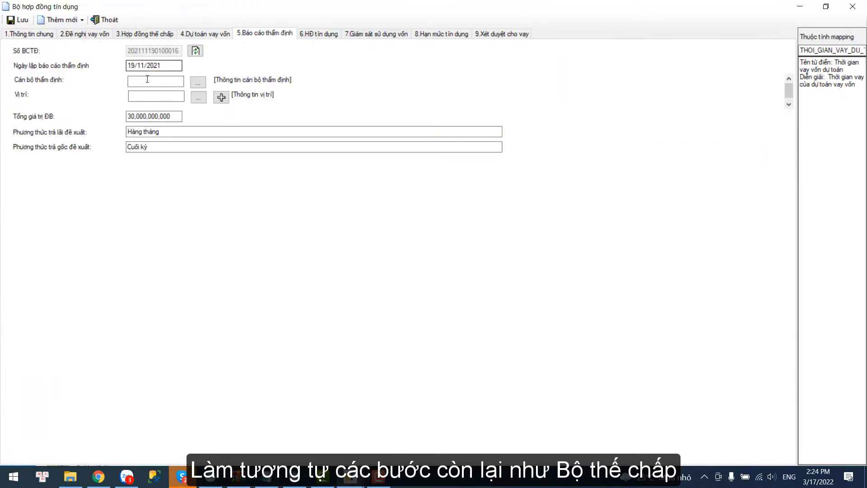
{"action": "left_click", "coordinate": [198, 82]}
{"action": "double_click", "coordinate": [343, 157]}
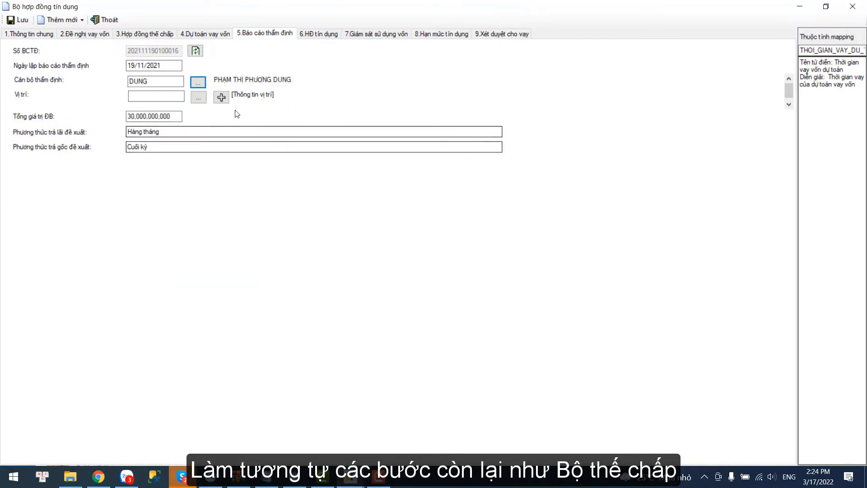
{"action": "left_click", "coordinate": [199, 97]}
{"action": "double_click", "coordinate": [364, 159]}
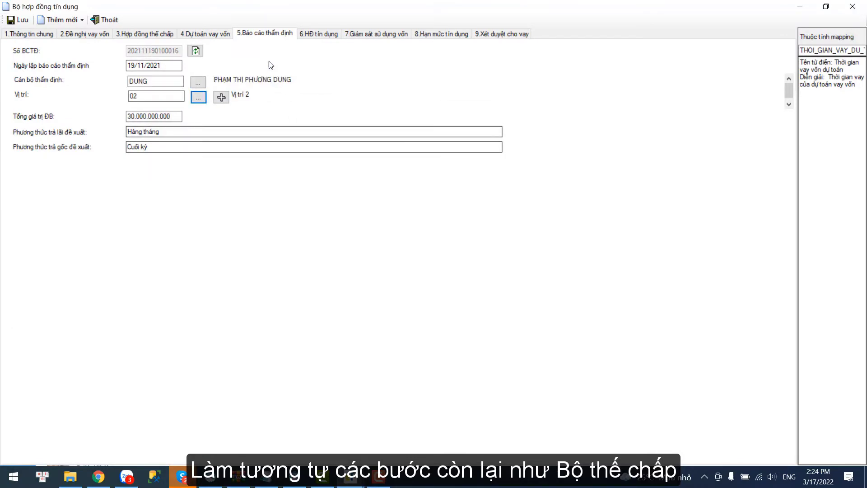
- In the credit contract, choose product NH01, loan purpose 03 "Cho vay sản xuất dịch vụ nông nghiệp", and contract type NHCC "Ngắn hạn cầm cố sổ tiền gửi"
{"action": "left_click", "coordinate": [314, 36]}
{"action": "left_click", "coordinate": [155, 49]}
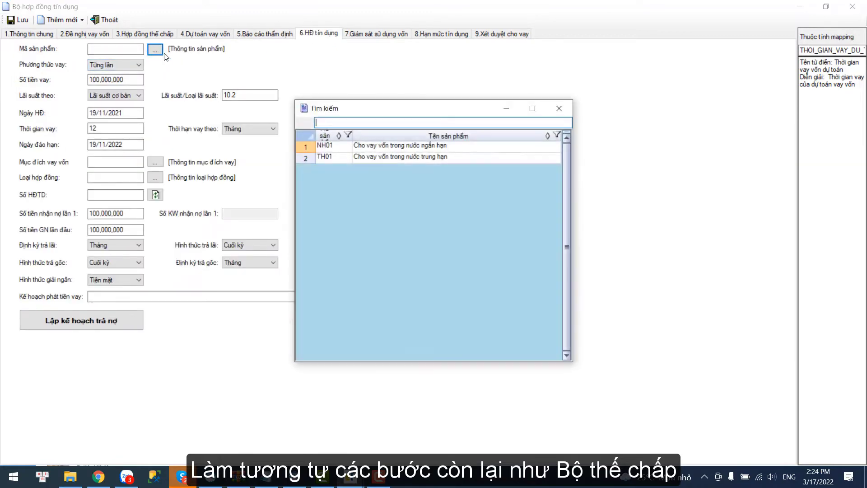
{"action": "double_click", "coordinate": [325, 148]}
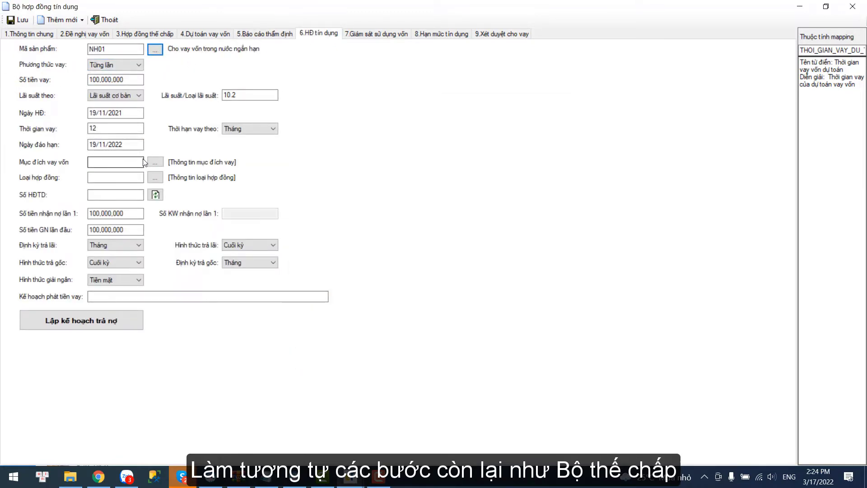
{"action": "left_click", "coordinate": [155, 162]}
{"action": "double_click", "coordinate": [367, 169]}
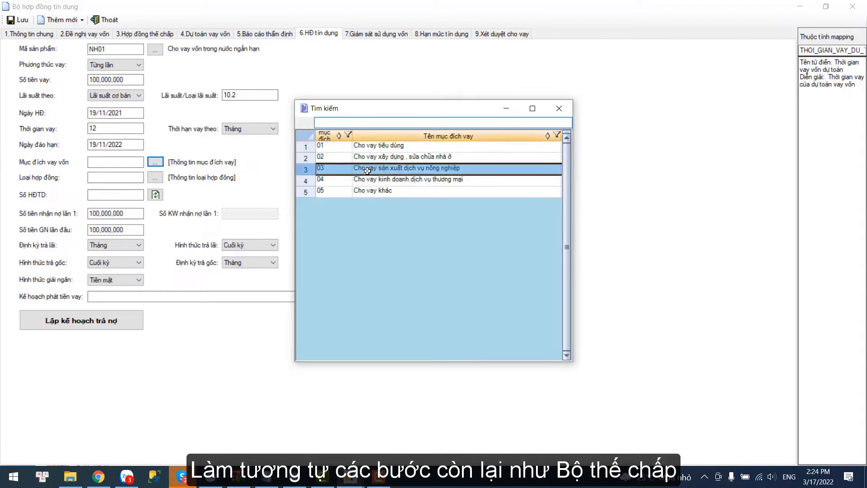
{"action": "key", "text": "Return"}
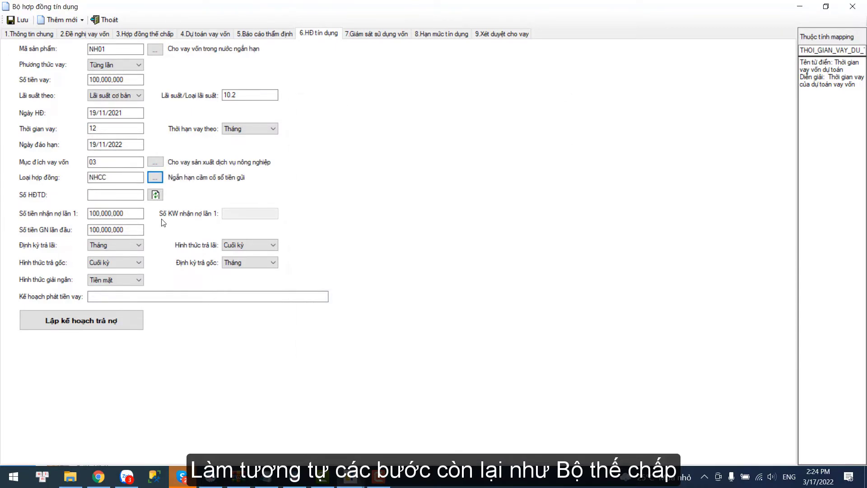
- Enter the credit contract number and save the contract set
{"action": "left_click", "coordinate": [136, 195]}
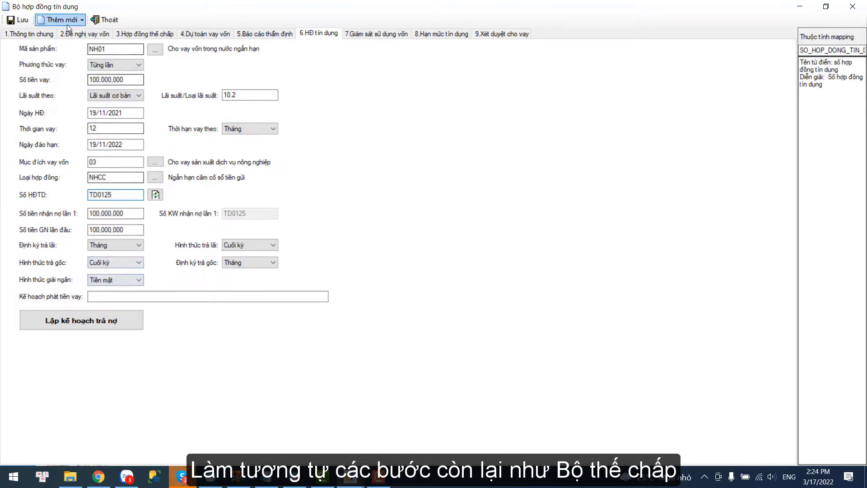
{"action": "left_click", "coordinate": [18, 20]}
{"action": "left_click", "coordinate": [470, 283]}
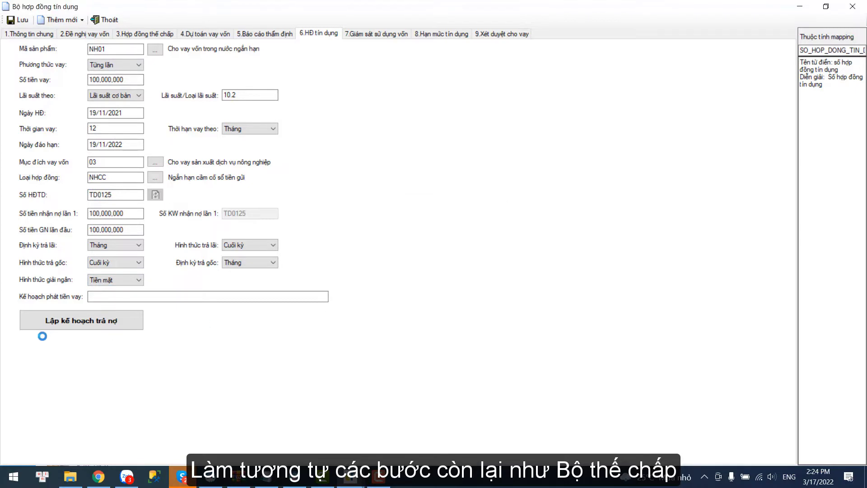
- Generate the repayment plan using "Lập kế hoạch trả gốc, không lập kế hoạch trả lãi" with principal paid "12 tháng/lần"
{"action": "left_click", "coordinate": [78, 322]}
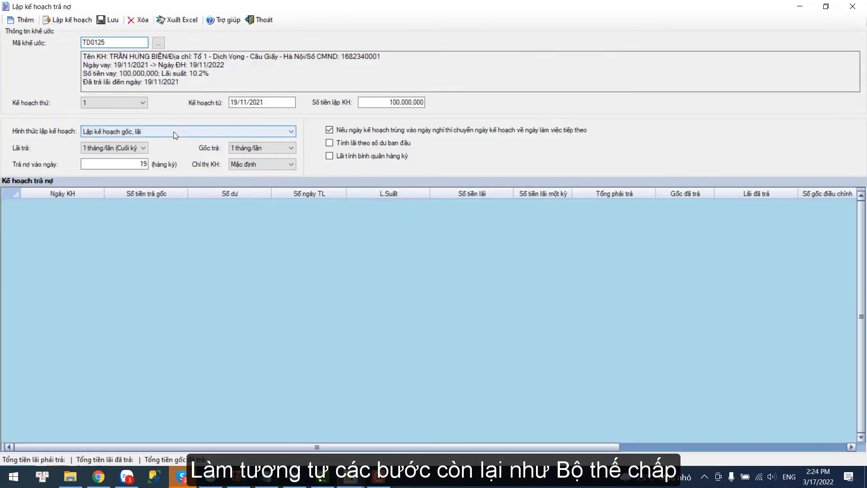
{"action": "left_click", "coordinate": [174, 131]}
{"action": "left_click", "coordinate": [174, 149]}
{"action": "left_click", "coordinate": [254, 148]}
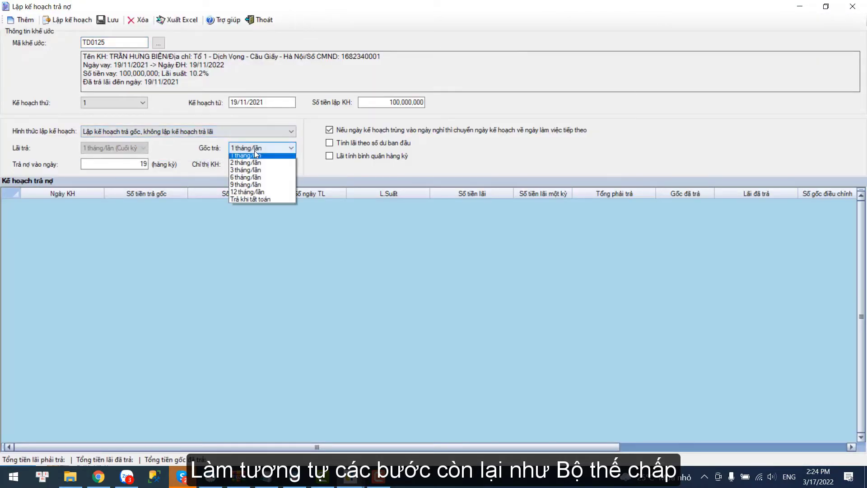
{"action": "left_click", "coordinate": [242, 195]}
{"action": "left_click", "coordinate": [69, 20]}
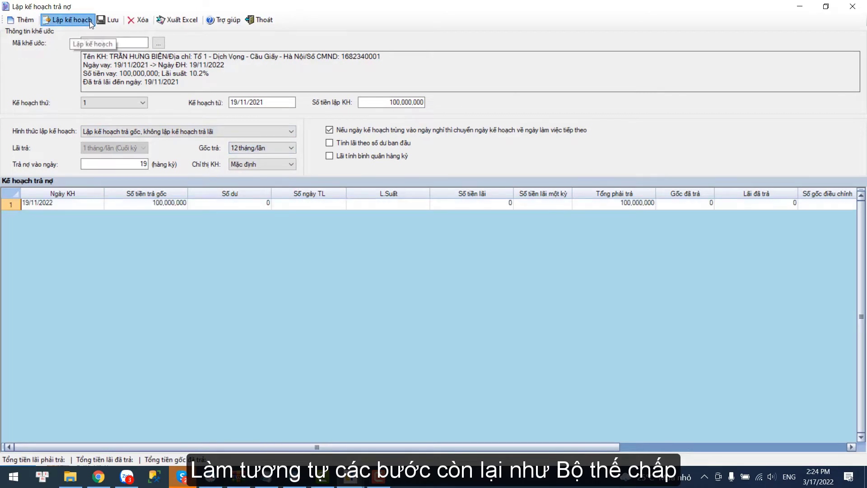
- Save the repayment plan, return to the contract set and save it
{"action": "left_click", "coordinate": [110, 20]}
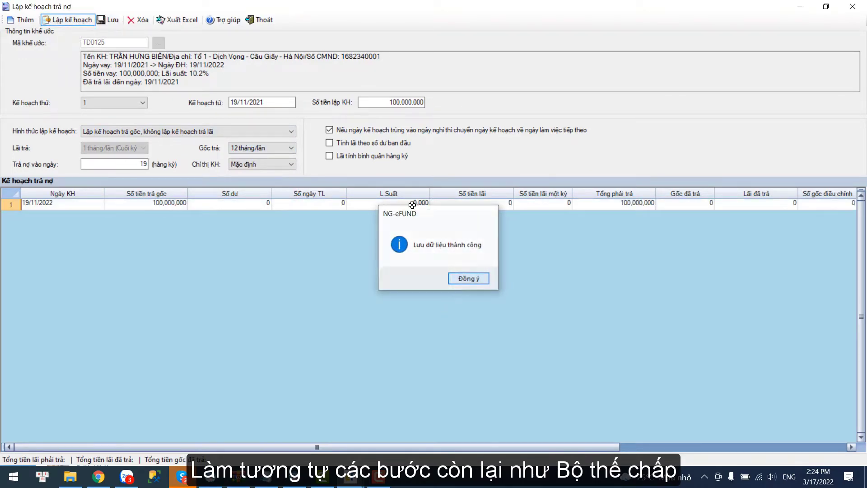
{"action": "left_click", "coordinate": [469, 278]}
{"action": "left_click", "coordinate": [260, 20]}
{"action": "left_click", "coordinate": [18, 20]}
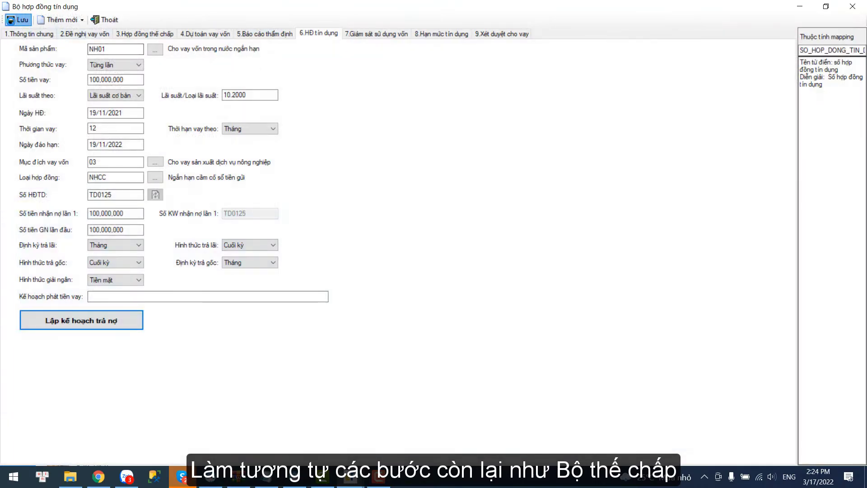
{"action": "left_click", "coordinate": [467, 277]}
- Export the form CamCo_01_GiayNhanNo.doc to Word, review the debt receipt and close it
{"action": "right_click", "coordinate": [507, 188]}
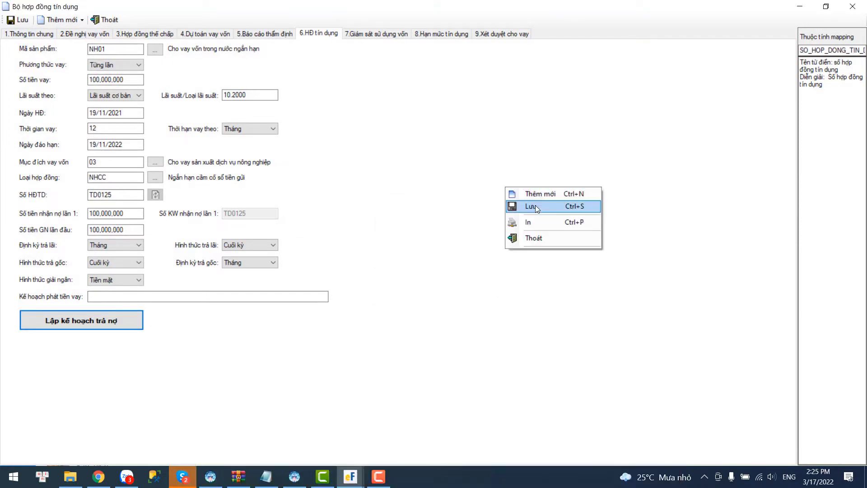
{"action": "left_click", "coordinate": [533, 222]}
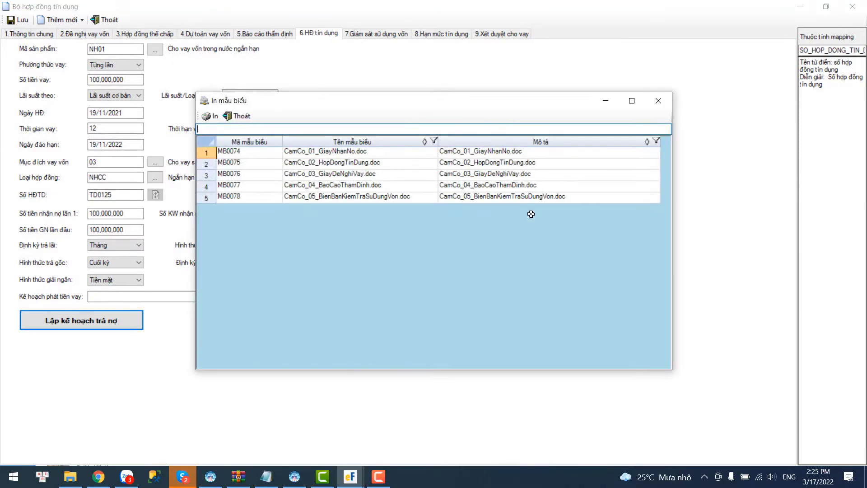
{"action": "double_click", "coordinate": [376, 151]}
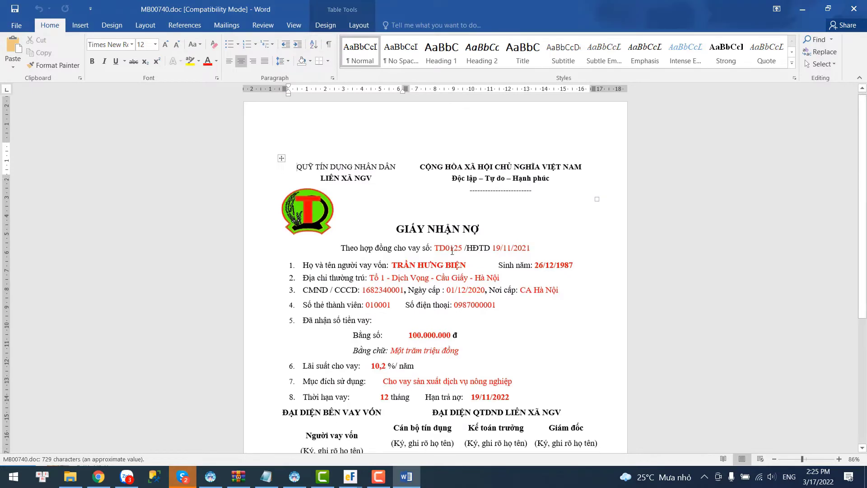
{"action": "scroll", "coordinate": [452, 251], "scroll_direction": "down", "scroll_amount": 1}
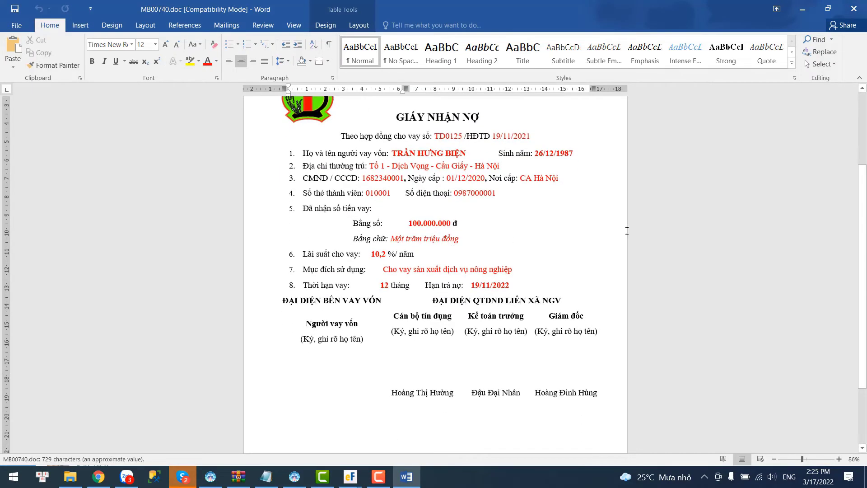
{"action": "left_click", "coordinate": [853, 9]}
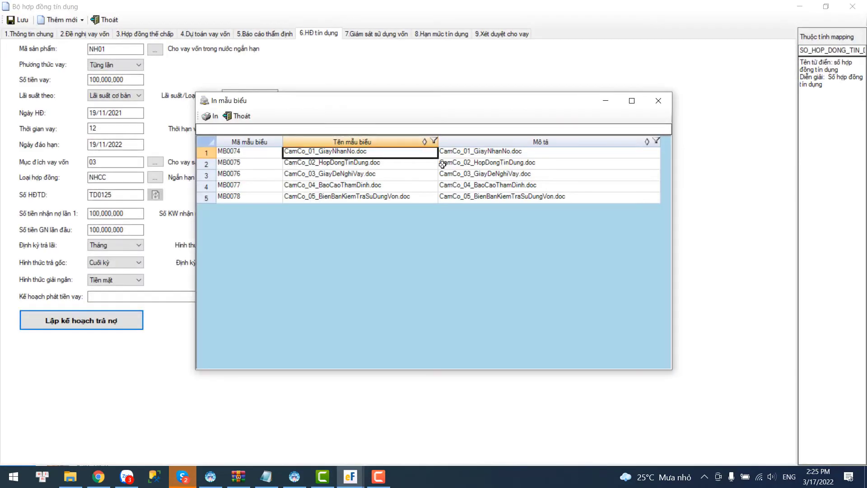
- Export CamCo_02_HopDongTinDung.doc to Word, review the contract's parties, repayment and pledged deposit sections, and close it
{"action": "double_click", "coordinate": [411, 162]}
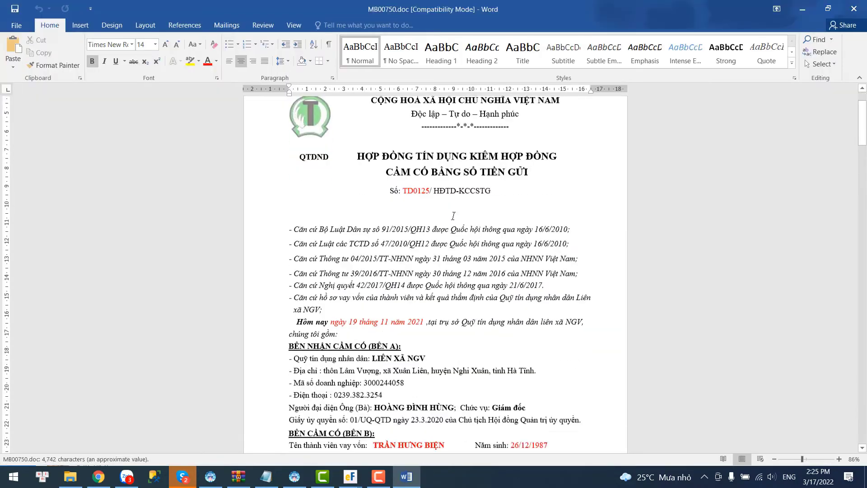
{"action": "scroll", "coordinate": [453, 215], "scroll_direction": "down", "scroll_amount": 5}
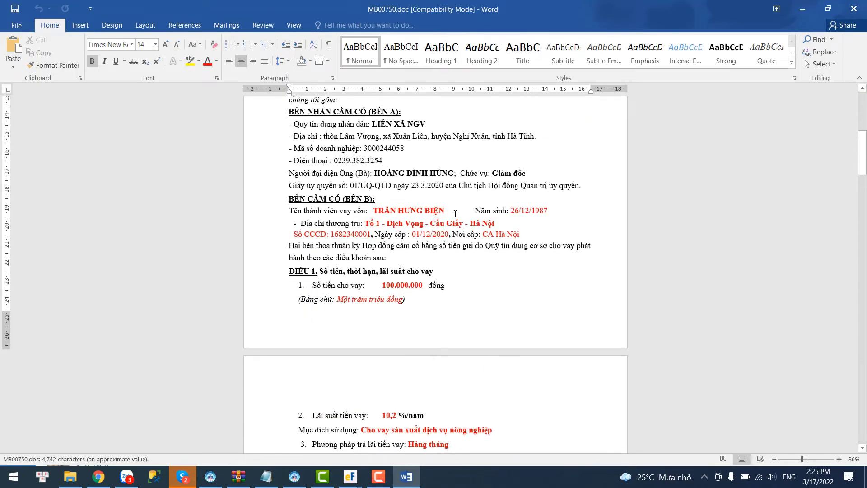
{"action": "scroll", "coordinate": [455, 214], "scroll_direction": "down", "scroll_amount": 3}
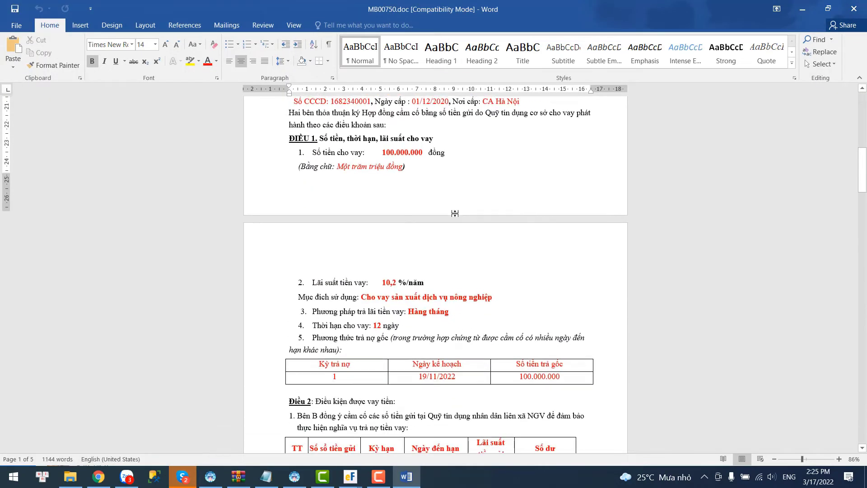
{"action": "scroll", "coordinate": [455, 214], "scroll_direction": "down", "scroll_amount": 8}
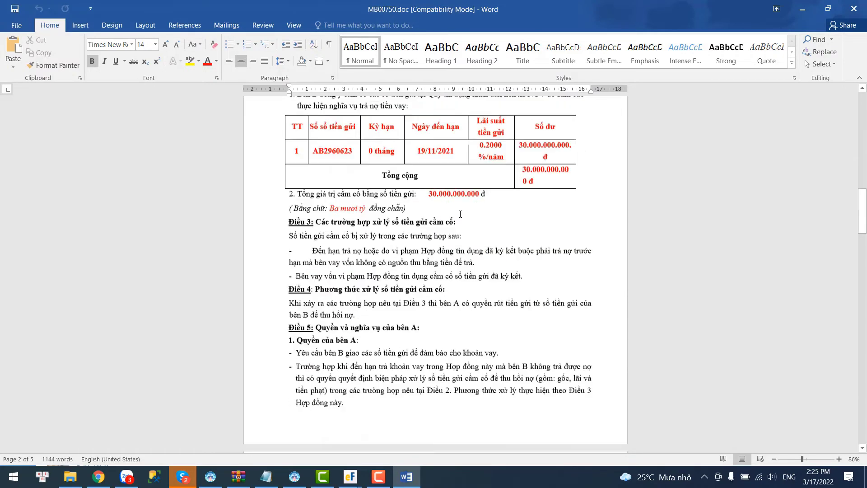
{"action": "left_click", "coordinate": [861, 5]}
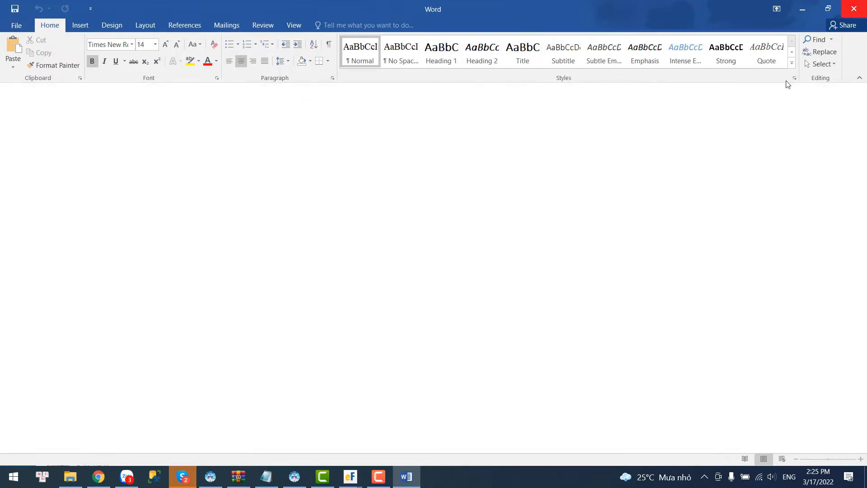
- Export CamCo_03_GiayDeNghiVay.doc to Word, review the loan request's cost and deposit tables, and close it
{"action": "double_click", "coordinate": [385, 177]}
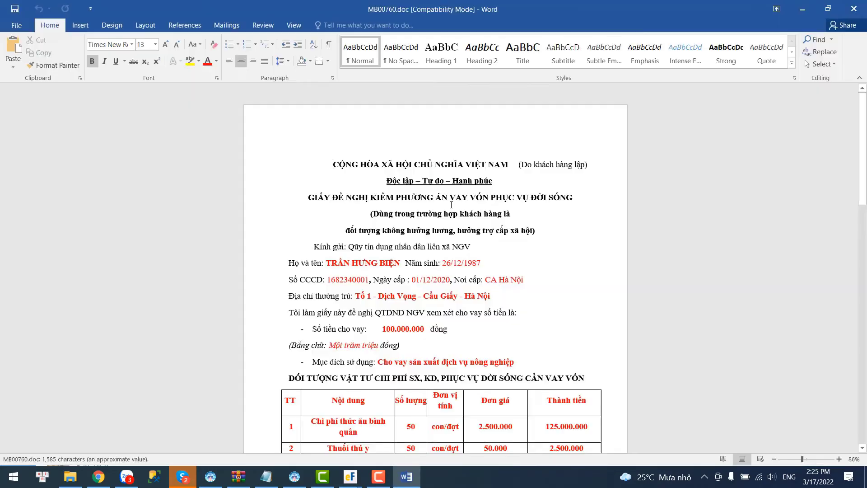
{"action": "scroll", "coordinate": [502, 232], "scroll_direction": "down", "scroll_amount": 5}
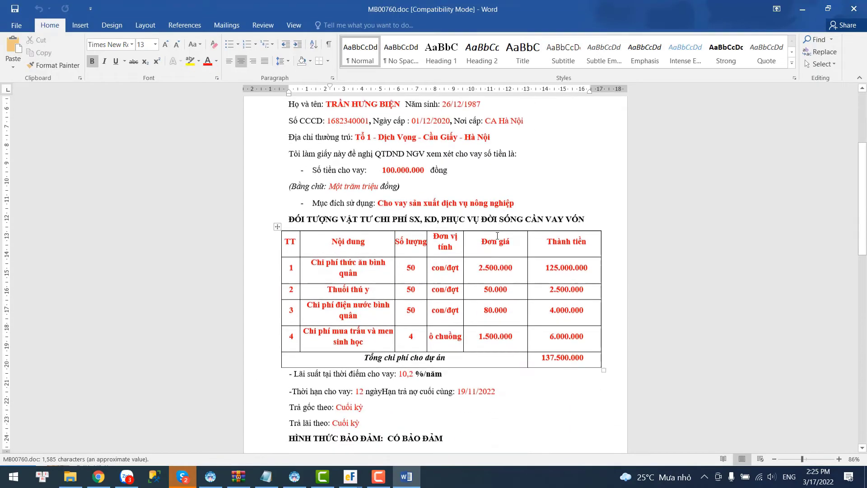
{"action": "scroll", "coordinate": [497, 236], "scroll_direction": "down", "scroll_amount": 8}
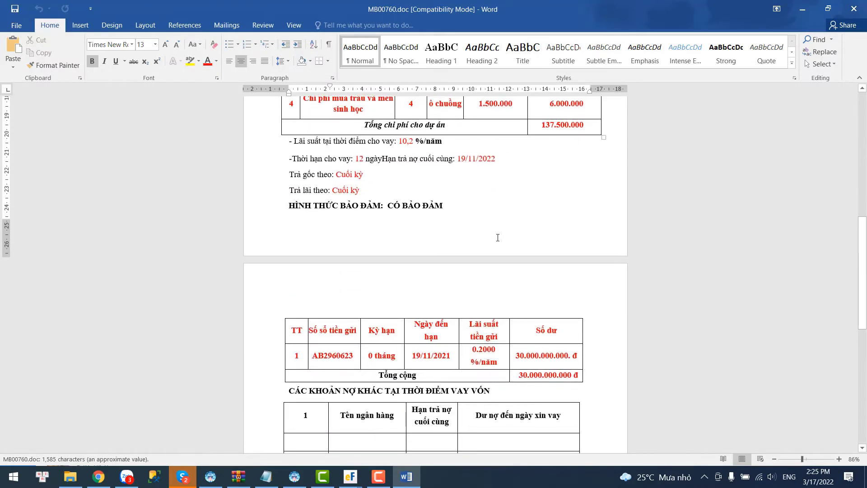
{"action": "left_click", "coordinate": [854, 8]}
- Export CamCo_04_BaoCaoThamDinh.doc to Word, review the appraisal report through to the approval section, and close it
{"action": "double_click", "coordinate": [344, 186]}
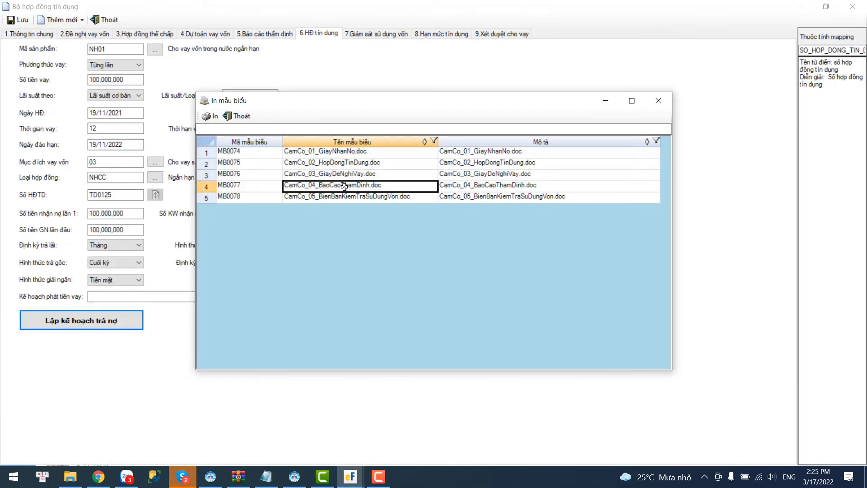
{"action": "scroll", "coordinate": [495, 235], "scroll_direction": "down", "scroll_amount": 4}
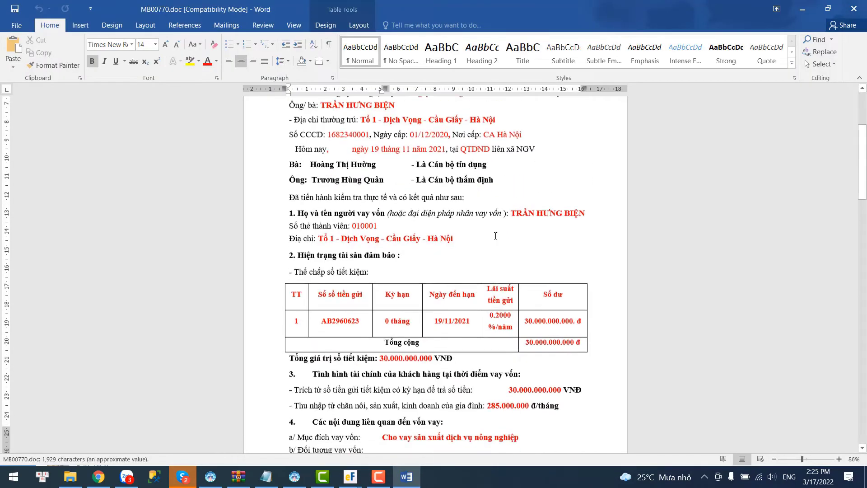
{"action": "scroll", "coordinate": [496, 235], "scroll_direction": "down", "scroll_amount": 12}
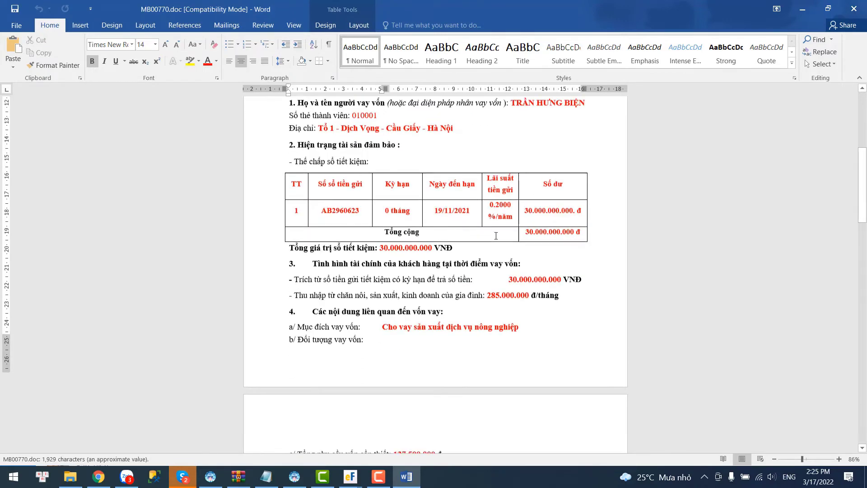
{"action": "scroll", "coordinate": [497, 236], "scroll_direction": "down", "scroll_amount": 10}
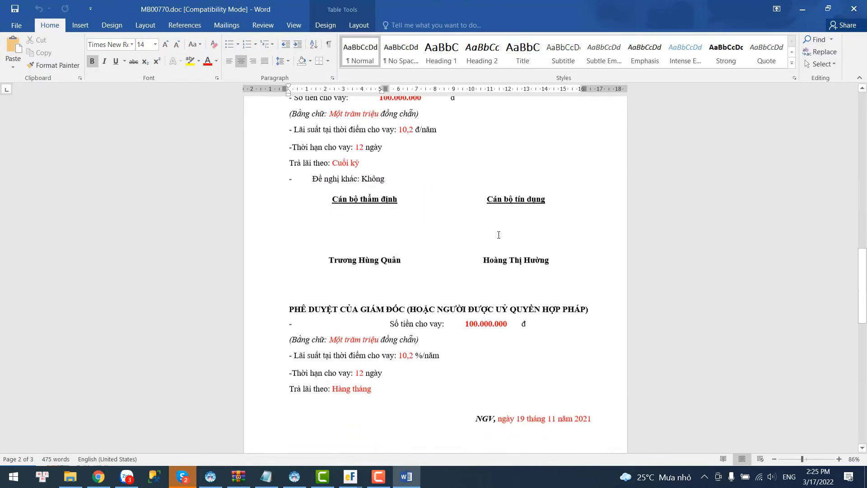
{"action": "left_click", "coordinate": [862, 10]}
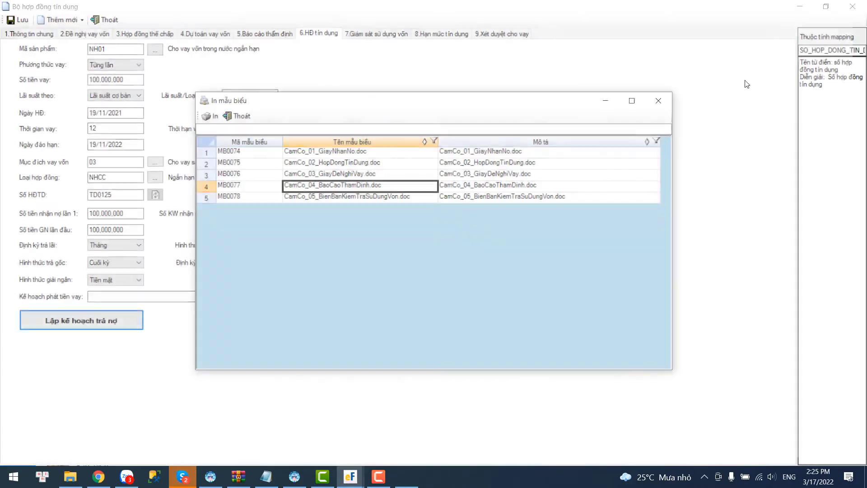
- Export CamCo_05_BienBanKiemTraSuDungVon.doc to Word, review it, and close the document, the form list and the contract set
{"action": "double_click", "coordinate": [360, 199]}
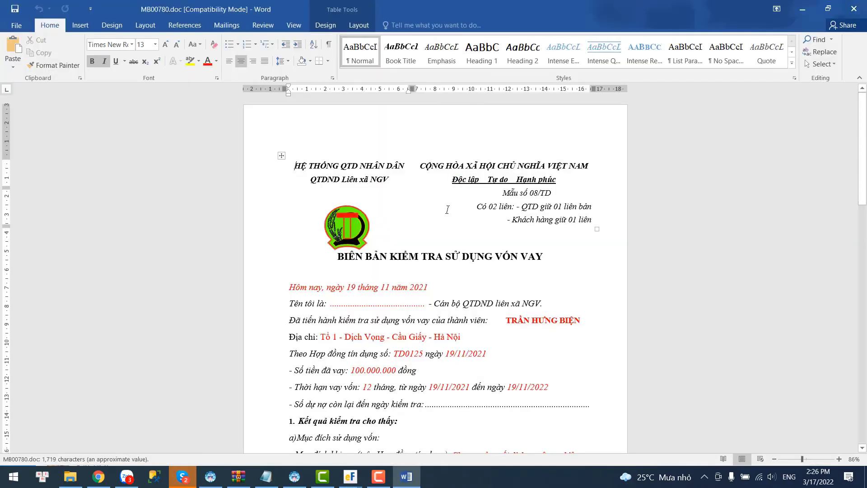
{"action": "scroll", "coordinate": [466, 230], "scroll_direction": "down", "scroll_amount": 9}
{"action": "scroll", "coordinate": [466, 231], "scroll_direction": "down", "scroll_amount": 18}
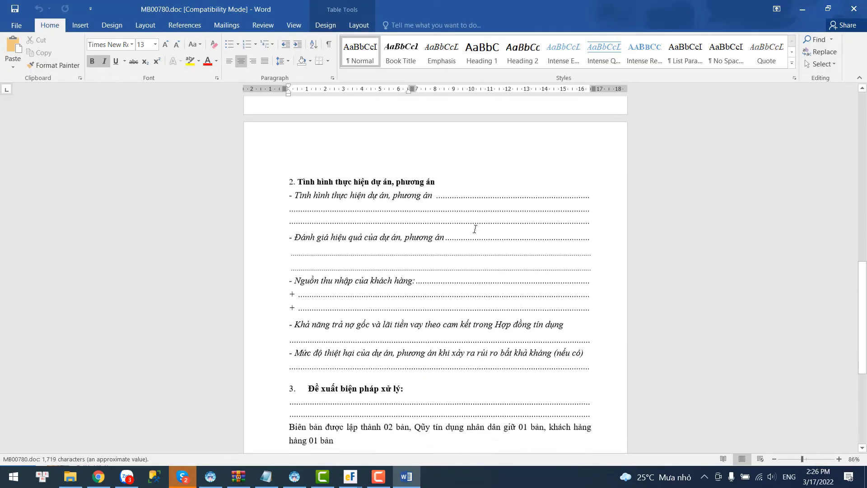
{"action": "left_click", "coordinate": [863, 5]}
{"action": "left_click", "coordinate": [665, 101]}
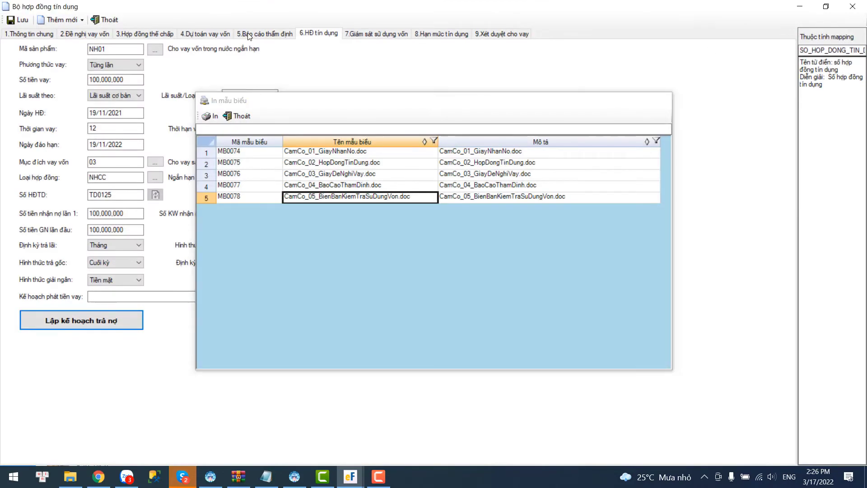
{"action": "left_click", "coordinate": [102, 19]}
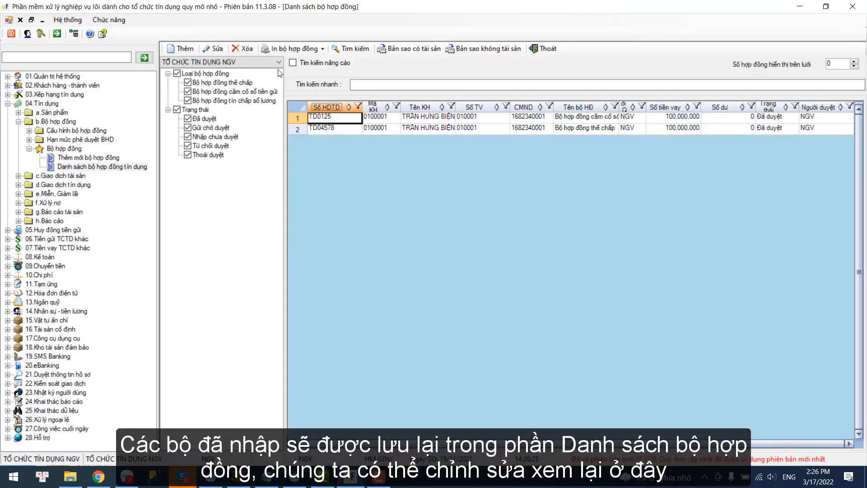
- Add a new credit contract set of type "Bộ hợp đồng tín chấp sổ lương"
{"action": "left_click", "coordinate": [181, 48]}
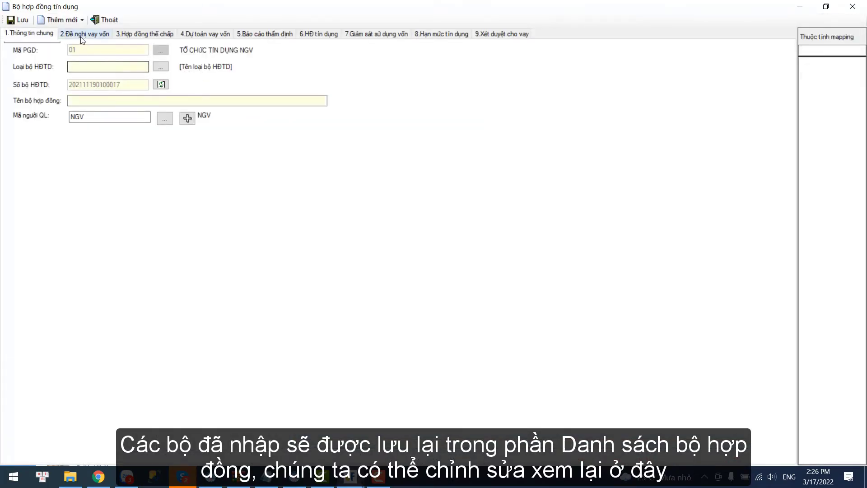
{"action": "left_click", "coordinate": [85, 36]}
{"action": "left_click", "coordinate": [48, 35]}
{"action": "left_click", "coordinate": [160, 66]}
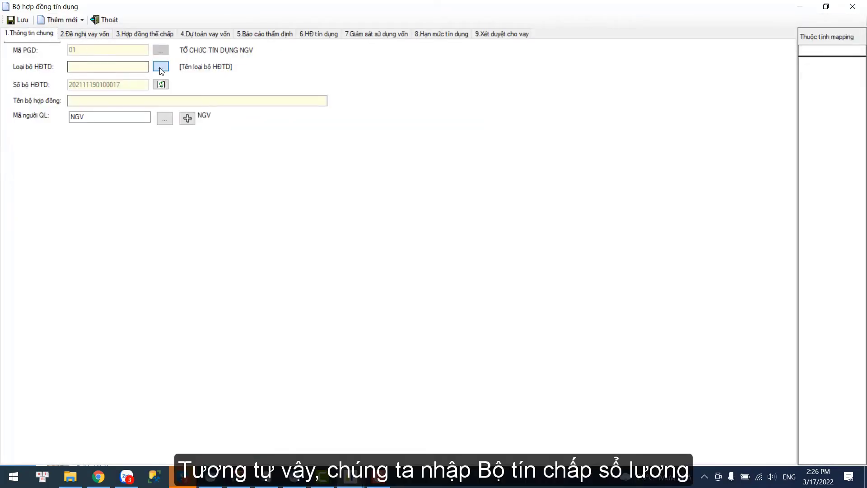
{"action": "double_click", "coordinate": [461, 169]}
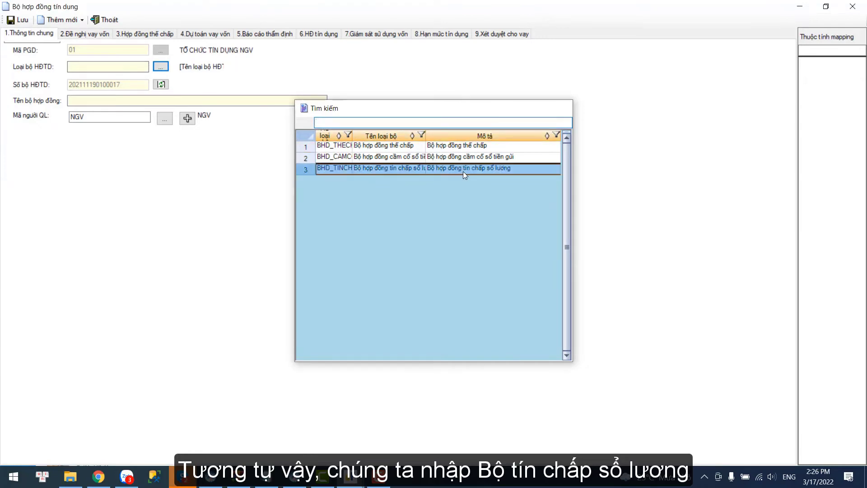
- In the loan request, choose the first listed customer as the borrower
{"action": "left_click", "coordinate": [85, 33]}
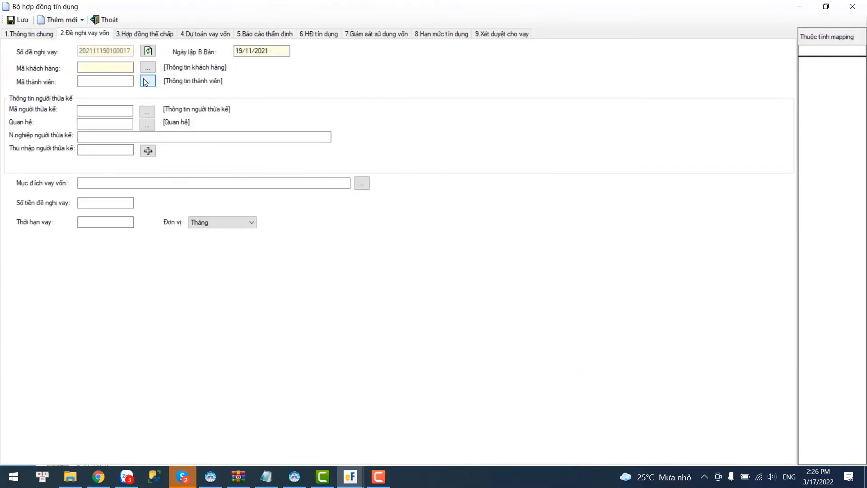
{"action": "left_click", "coordinate": [147, 67]}
{"action": "double_click", "coordinate": [343, 145]}
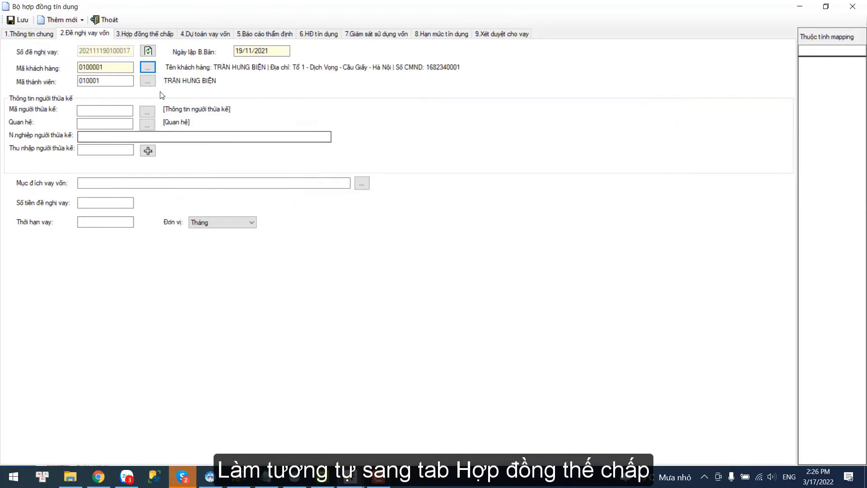
- Choose the second listed customer as the heir and set the relationship to GIA_DINH.02 "Vợ"
{"action": "left_click", "coordinate": [148, 111]}
{"action": "double_click", "coordinate": [380, 157]}
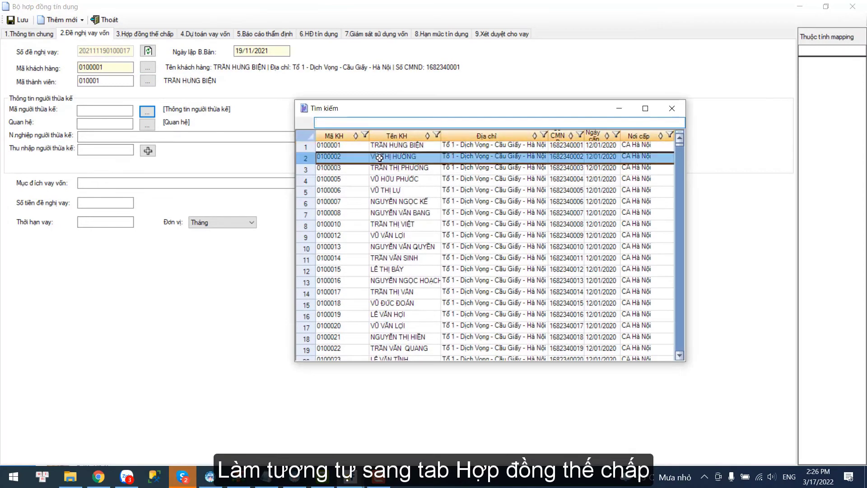
{"action": "left_click", "coordinate": [147, 124]}
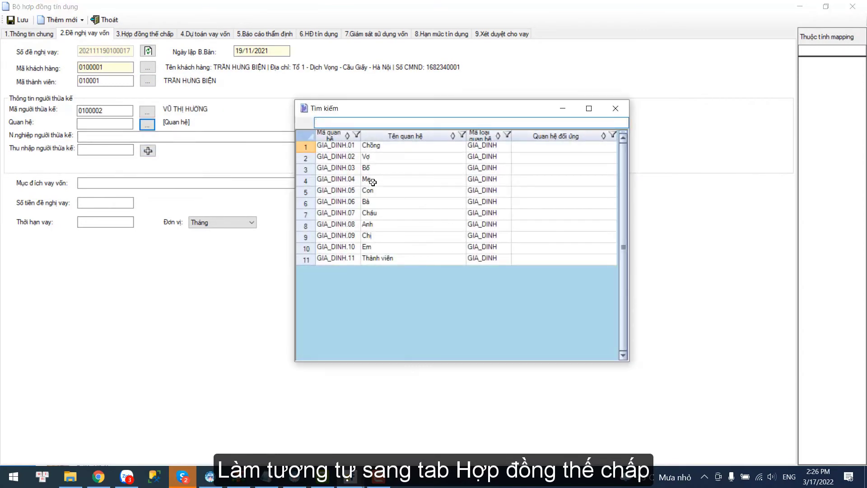
{"action": "double_click", "coordinate": [377, 161]}
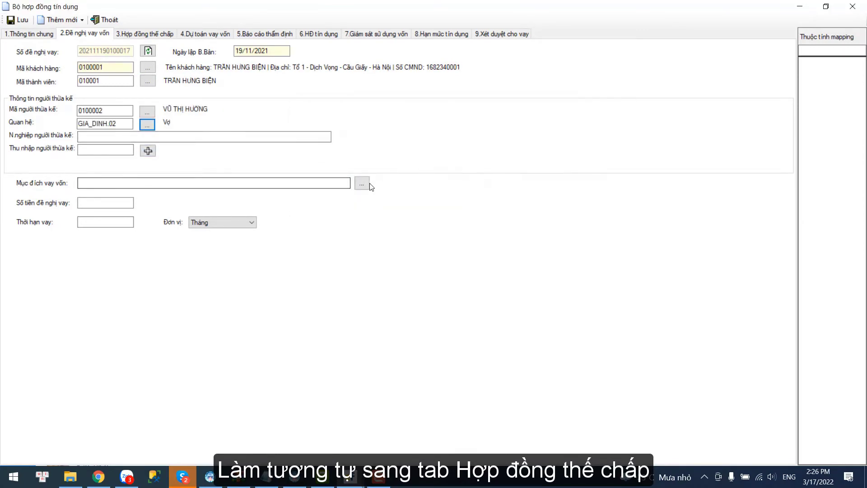
- Set the loan purpose to "Cho vay sản xuất dịch vụ nông nghiệp" and the requested loan amount to 100,000,000
{"action": "left_click", "coordinate": [364, 183]}
{"action": "double_click", "coordinate": [424, 170]}
{"action": "left_click", "coordinate": [132, 200]}
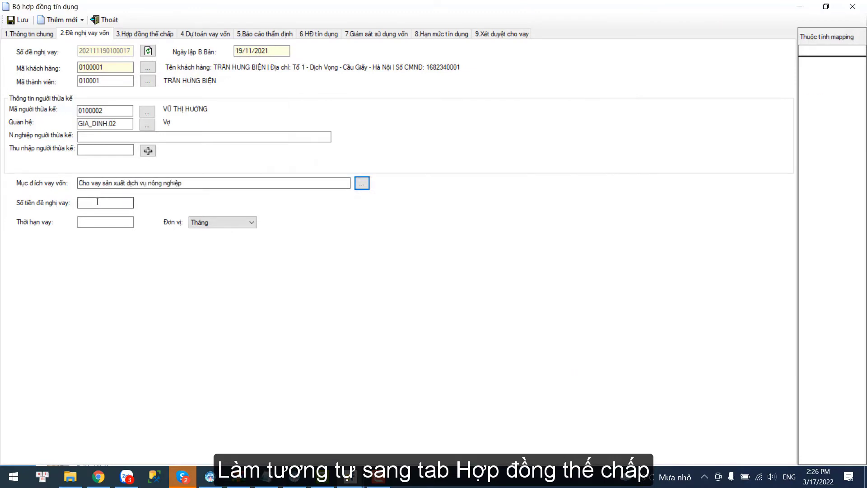
{"action": "type", "text": "10,000,0"}
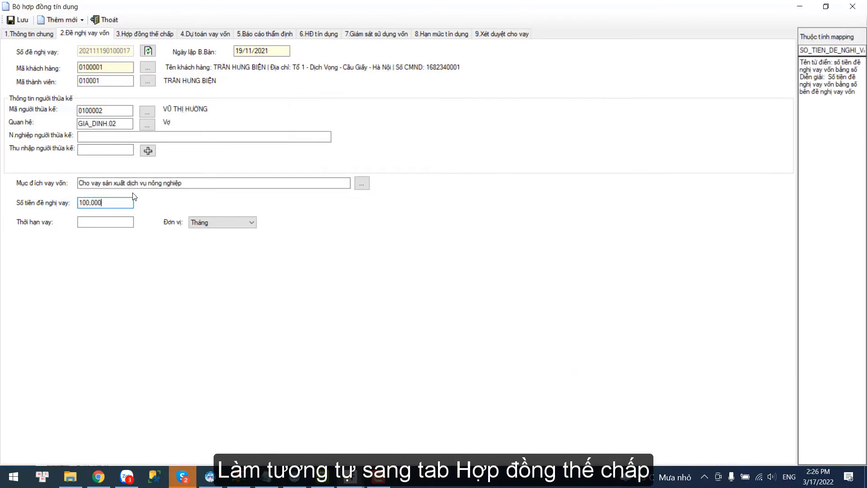
{"action": "type", "text": "000"}
{"action": "key", "text": "Tab"}
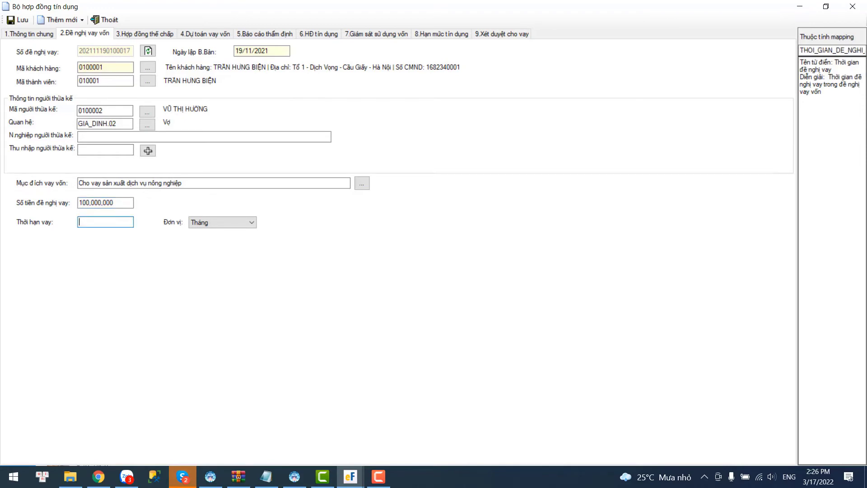
- Set the requested loan term to 12 months and enter TDYK45 as the mortgage contract number
{"action": "type", "text": "12"}
{"action": "left_click", "coordinate": [145, 33]}
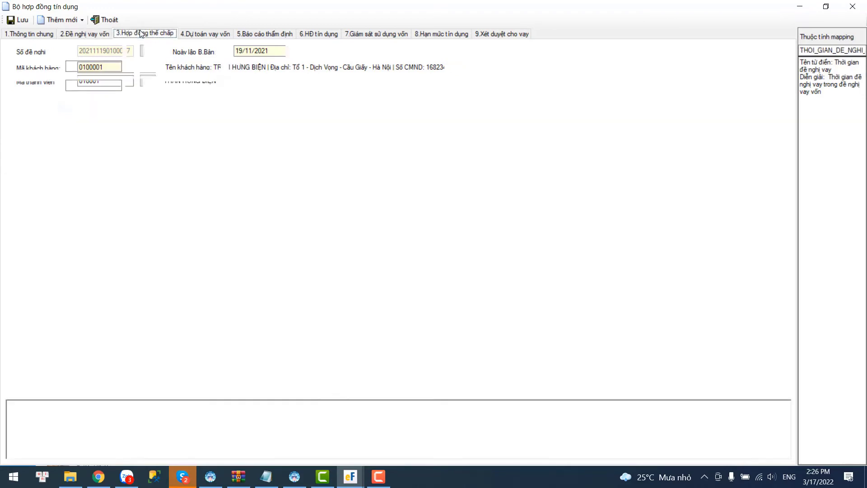
{"action": "left_click", "coordinate": [108, 51]}
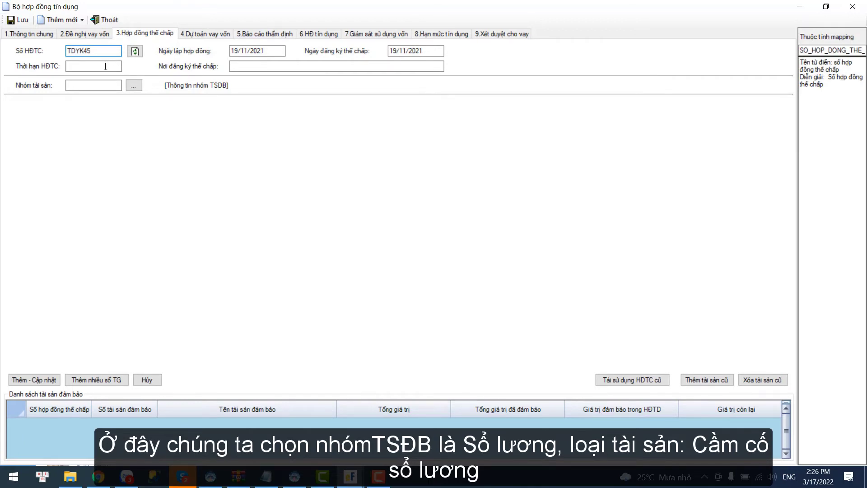
- In the mortgage contract, choose asset group LUONG "Loại tài sản là sổ lương" and asset type 07 "Cầm cố sổ lương"
{"action": "left_click", "coordinate": [134, 86]}
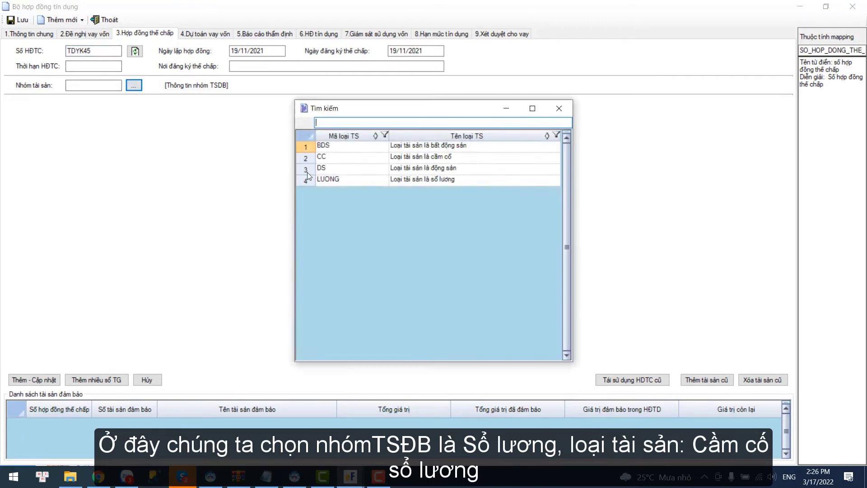
{"action": "double_click", "coordinate": [327, 179]}
{"action": "left_click", "coordinate": [144, 109]}
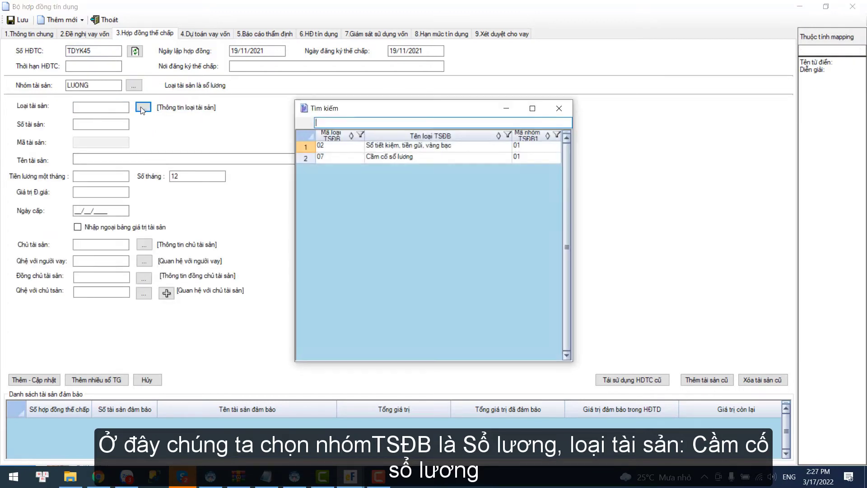
{"action": "double_click", "coordinate": [328, 156]}
- Enter the salary book's asset number SL0178, name "Sổ lương", monthly salary 8,500,000 and issue date 01/01/2022
{"action": "left_click", "coordinate": [86, 124]}
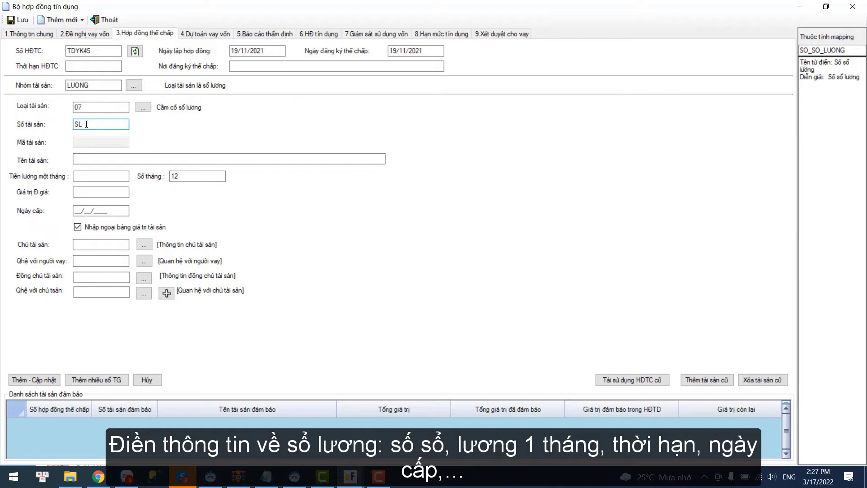
{"action": "left_click", "coordinate": [96, 156]}
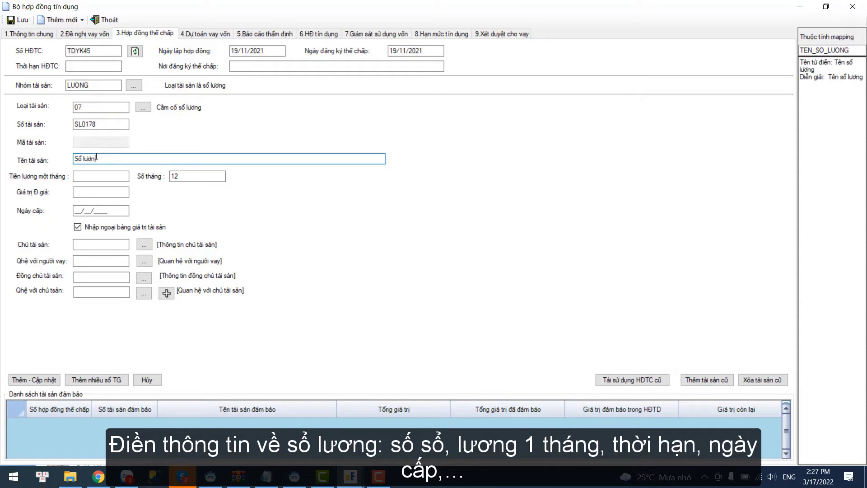
{"action": "left_click", "coordinate": [100, 175]}
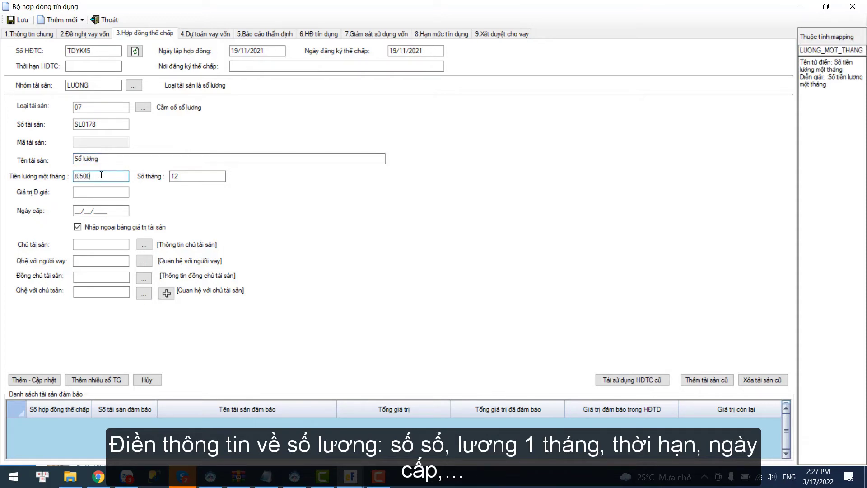
{"action": "left_click", "coordinate": [100, 192]}
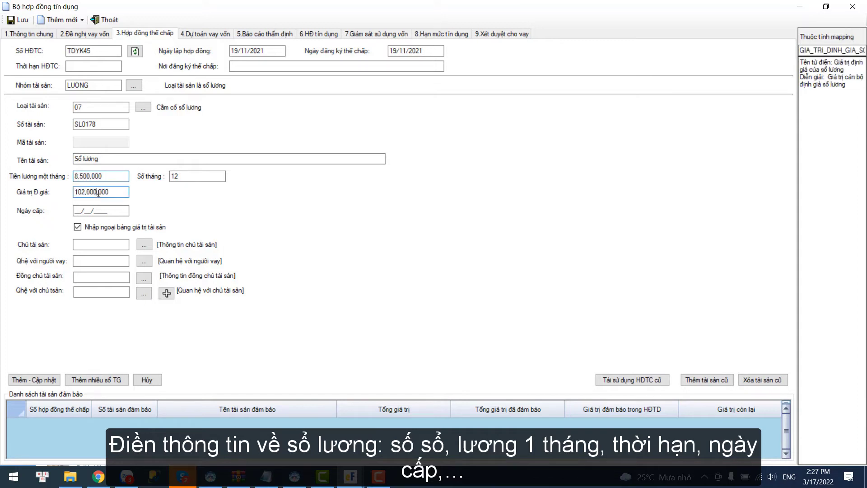
{"action": "left_click", "coordinate": [78, 211]}
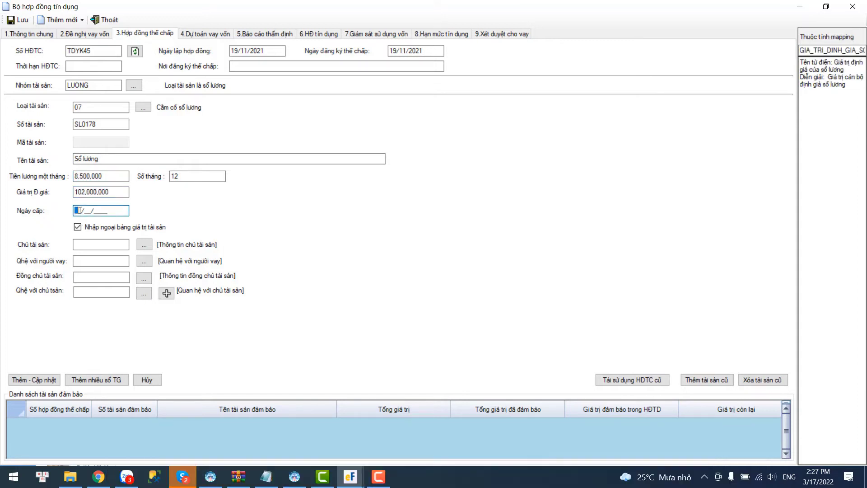
{"action": "type", "text": "01/01/2022"}
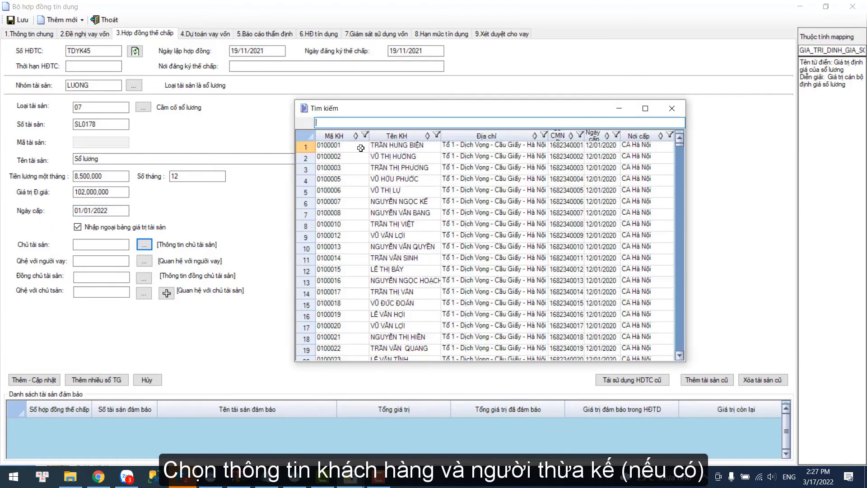
- Set the first listed customer as asset owner and the second as co-owner with relationship GIA_DINH.02 "Vợ", and add the asset to the collateral list
{"action": "double_click", "coordinate": [360, 144]}
{"action": "left_click", "coordinate": [144, 279]}
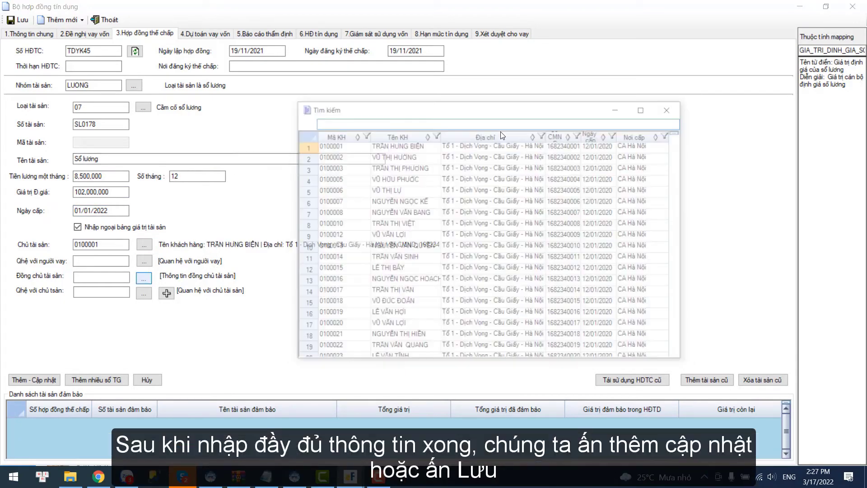
{"action": "double_click", "coordinate": [362, 145]}
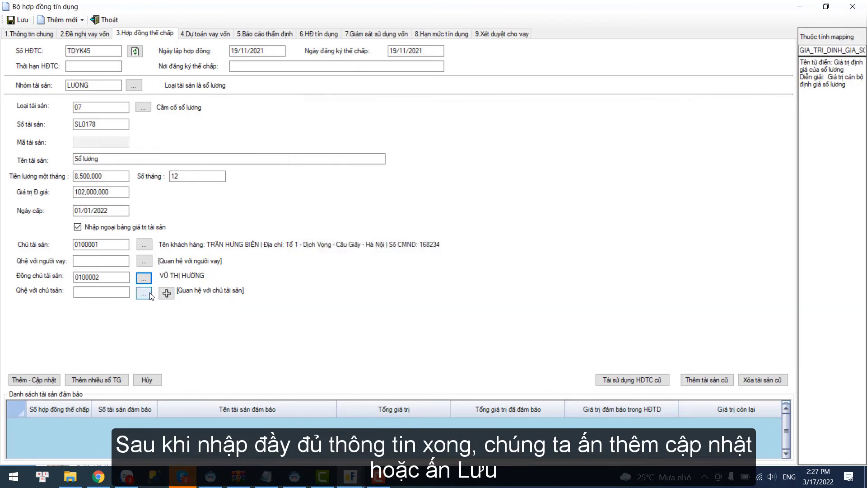
{"action": "left_click", "coordinate": [144, 294]}
{"action": "double_click", "coordinate": [371, 157]}
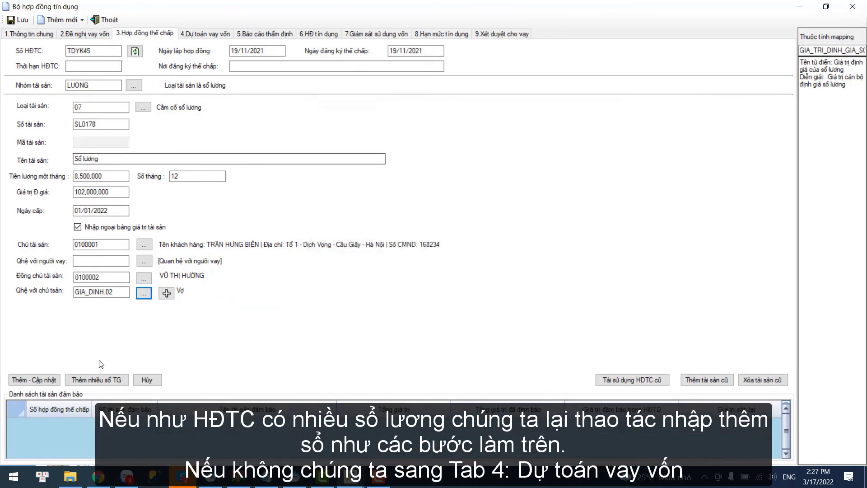
{"action": "left_click", "coordinate": [49, 375]}
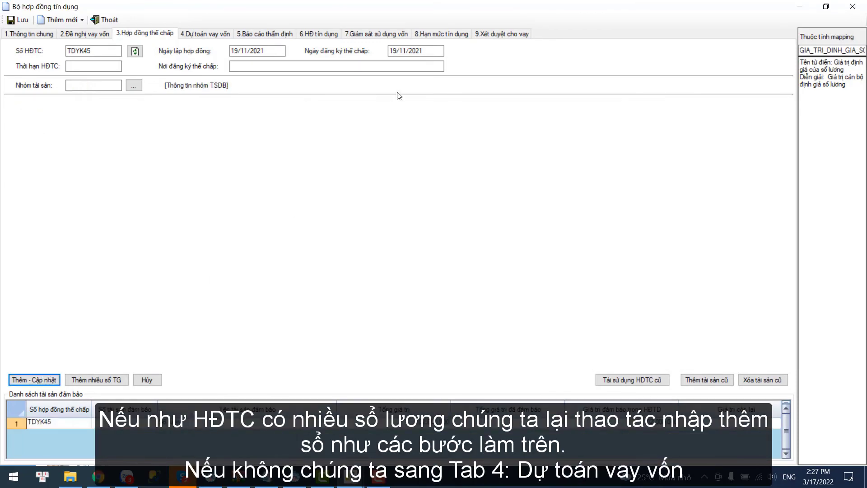
- In the loan estimate, load the project cost template "Chi phí nuôi heo thịt" and calculate the amounts of its cost rows
{"action": "left_click", "coordinate": [202, 37]}
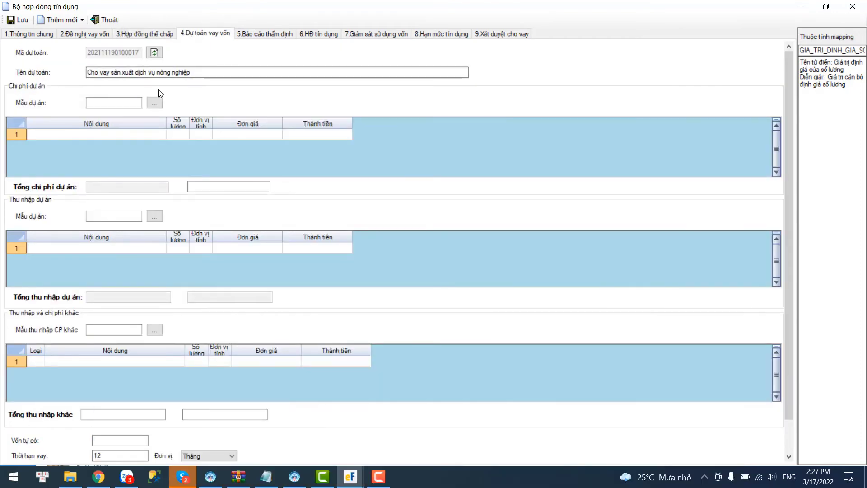
{"action": "left_click", "coordinate": [154, 103]}
{"action": "double_click", "coordinate": [419, 157]}
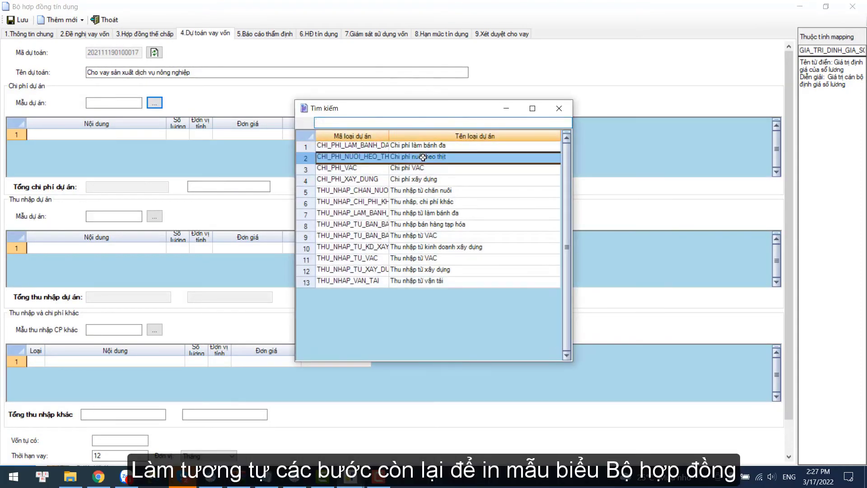
{"action": "left_click", "coordinate": [356, 137]}
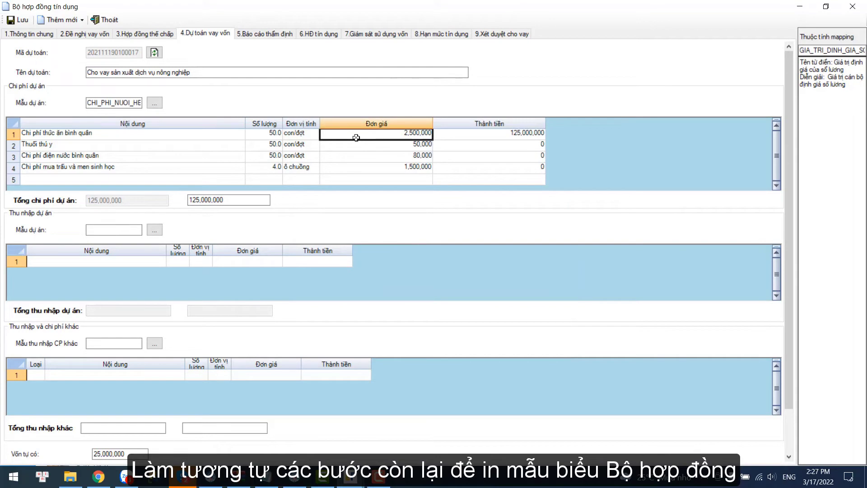
{"action": "key", "text": "Down"}
{"action": "key", "text": "Down"}
{"action": "key", "text": "Down"}
{"action": "key", "text": "Up"}
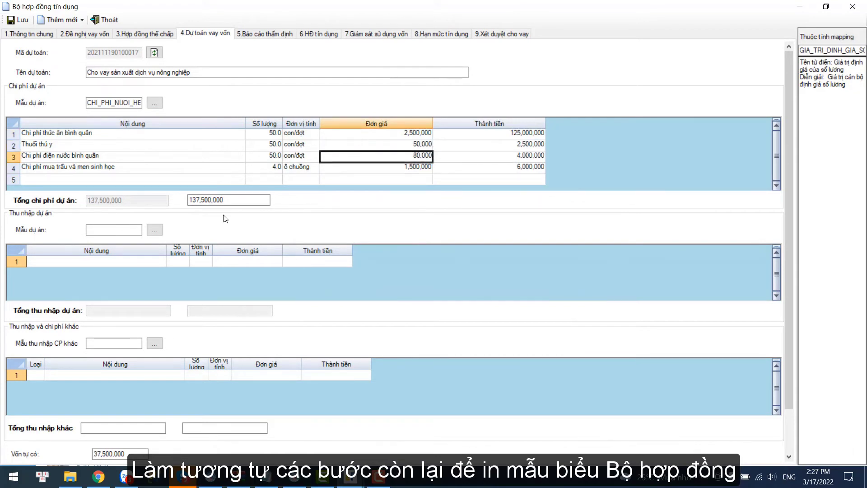
- Load the project income template "Thu nhập từ chăn nuôi" and calculate the amounts of its income rows
{"action": "left_click", "coordinate": [153, 230]}
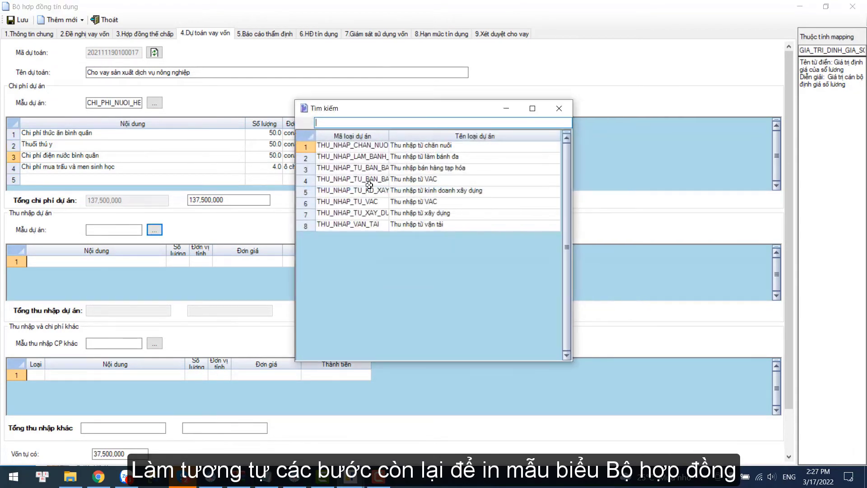
{"action": "double_click", "coordinate": [423, 148]}
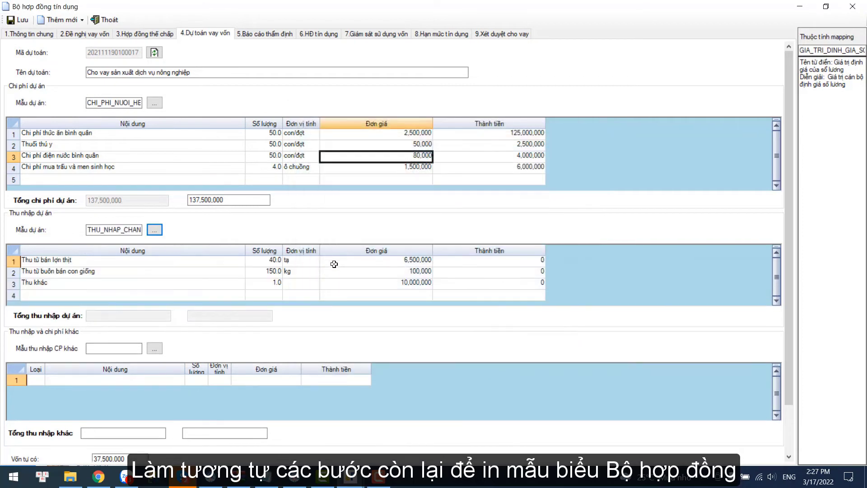
{"action": "left_click", "coordinate": [274, 263]}
{"action": "key", "text": "Down"}
{"action": "key", "text": "Down"}
{"action": "key", "text": "Up"}
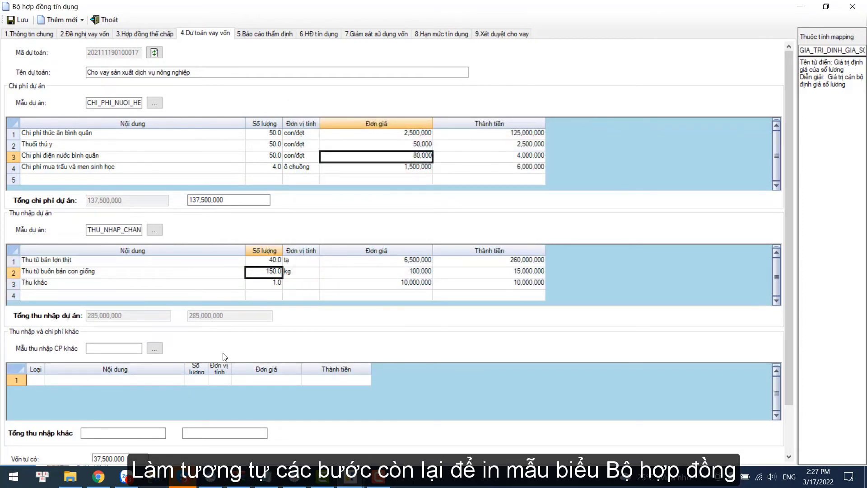
- Load the other income and costs template "Thu nhập, chi phí khác" and calculate its row amounts
{"action": "left_click", "coordinate": [154, 348]}
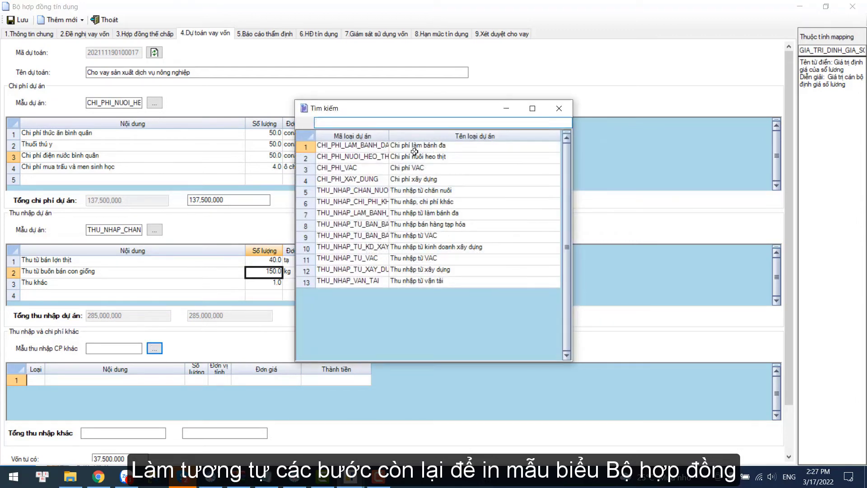
{"action": "double_click", "coordinate": [450, 202]}
{"action": "left_click", "coordinate": [445, 389]}
{"action": "key", "text": "Down"}
{"action": "key", "text": "Down"}
{"action": "key", "text": "Down"}
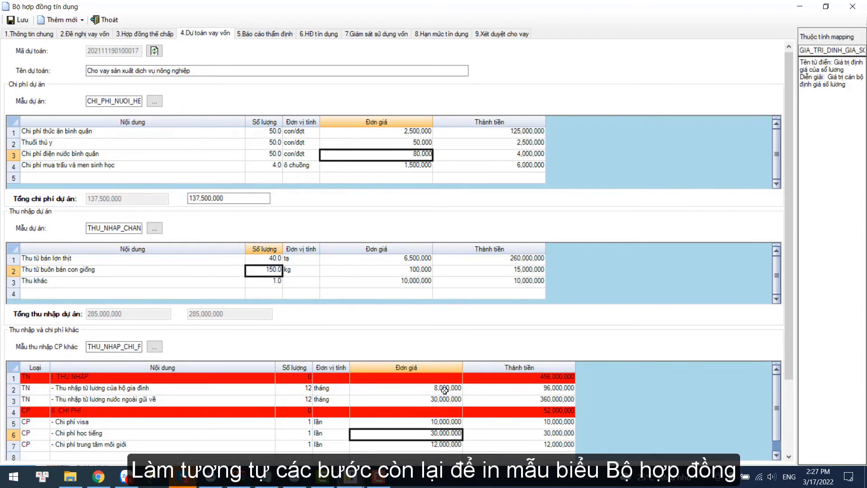
- Set the loan estimate's yearly interest rate to 11.3%
{"action": "scroll", "coordinate": [453, 374], "scroll_direction": "down", "scroll_amount": 2}
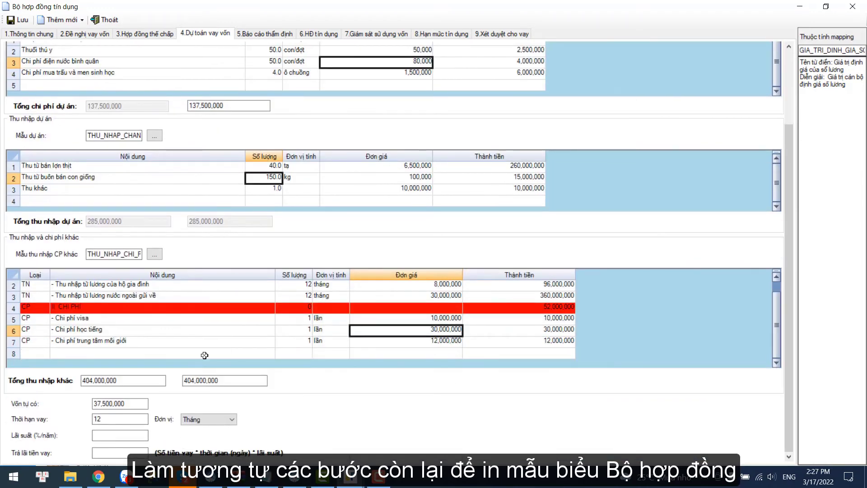
{"action": "left_click", "coordinate": [122, 436]}
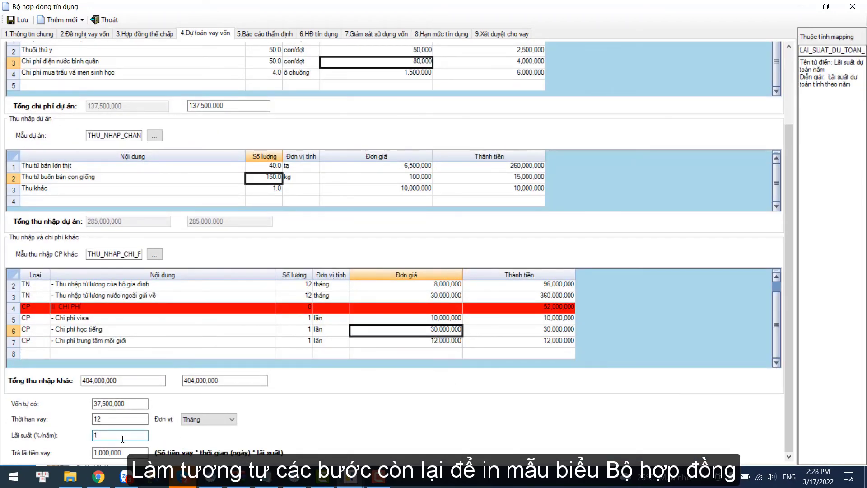
{"action": "type", "text": "11.3"}
- In the appraisal report, choose position 01 "Vị trí 1" and select the appraisal officer
{"action": "left_click", "coordinate": [270, 35]}
{"action": "left_click", "coordinate": [199, 97]}
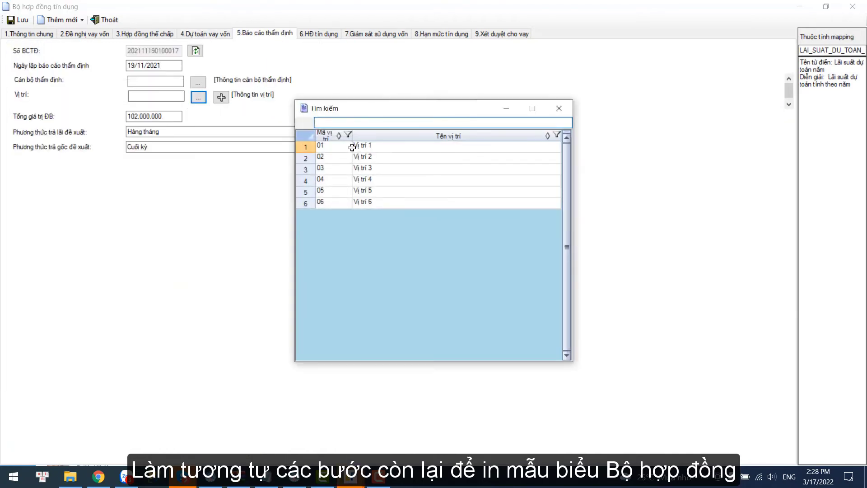
{"action": "double_click", "coordinate": [354, 144]}
{"action": "left_click", "coordinate": [198, 81]}
{"action": "double_click", "coordinate": [465, 172]}
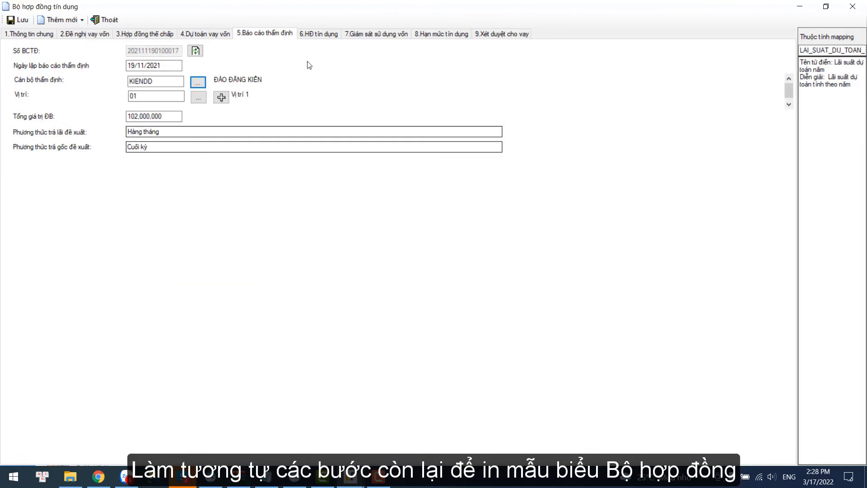
- In the credit contract, choose product NH01 "Cho vay vốn trong nước ngắn hạn" and loan purpose 03 "Cho vay sản xuất dịch vụ nông nghiệp"
{"action": "left_click", "coordinate": [318, 34]}
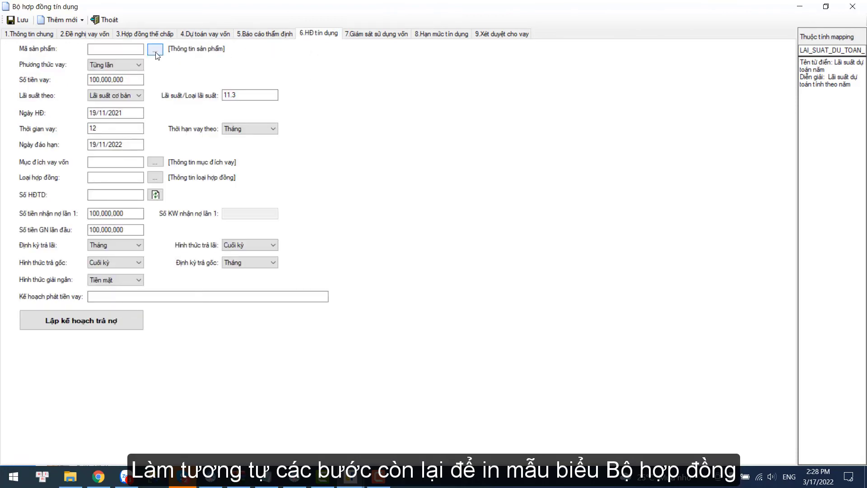
{"action": "left_click", "coordinate": [155, 49]}
{"action": "double_click", "coordinate": [329, 144]}
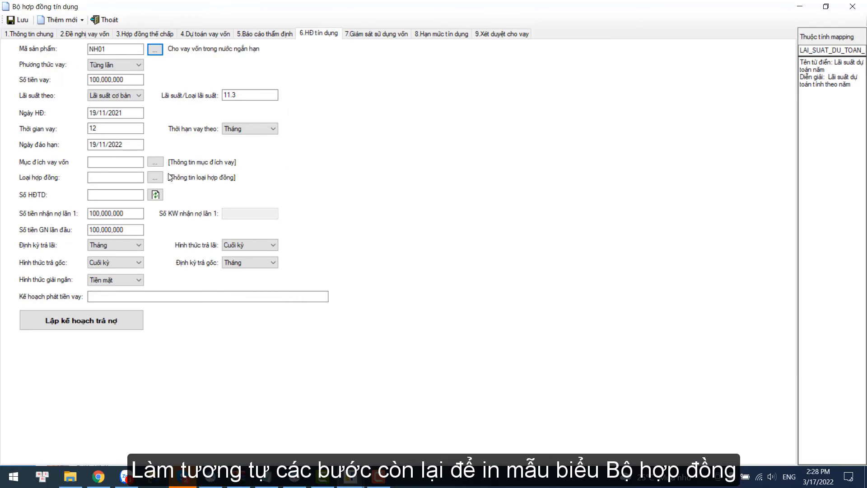
{"action": "left_click", "coordinate": [156, 162]}
{"action": "double_click", "coordinate": [392, 170]}
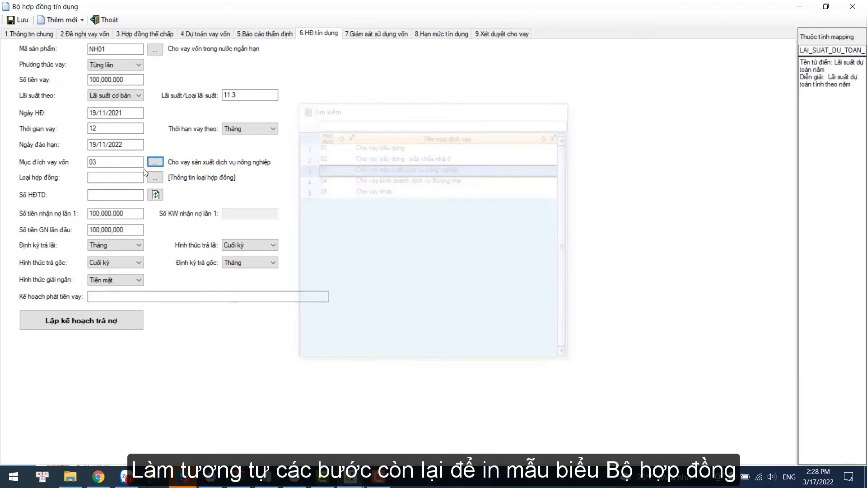
- Set the contract type to NHTCL "Ngắn hạn thế chấp sổ lương" and the credit contract number to DT0124, and save the contract set
{"action": "left_click", "coordinate": [155, 179]}
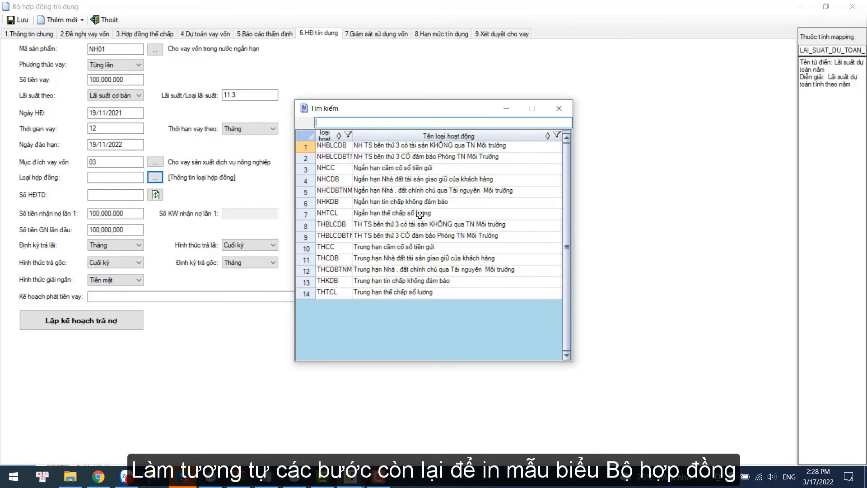
{"action": "double_click", "coordinate": [420, 215]}
{"action": "left_click", "coordinate": [142, 194]}
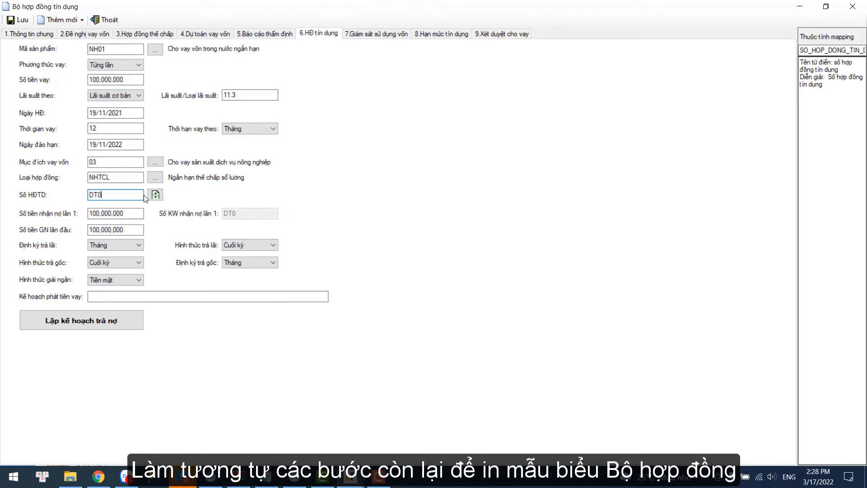
{"action": "left_click", "coordinate": [10, 21]}
{"action": "left_click", "coordinate": [476, 278]}
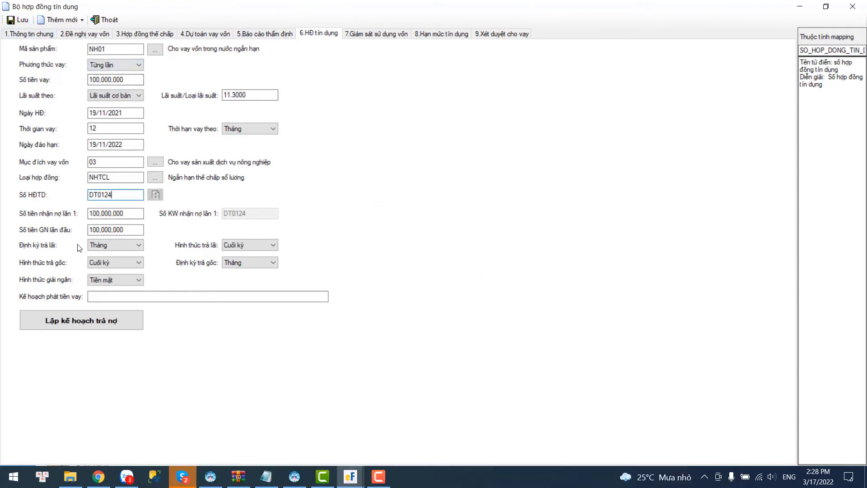
- For the loan's repayment plan, choose "Lập kế hoạch trả gốc, không lập kế hoạch trả lãi" with principal repaid every 12 months ("12 tháng/lần")
{"action": "left_click", "coordinate": [63, 316]}
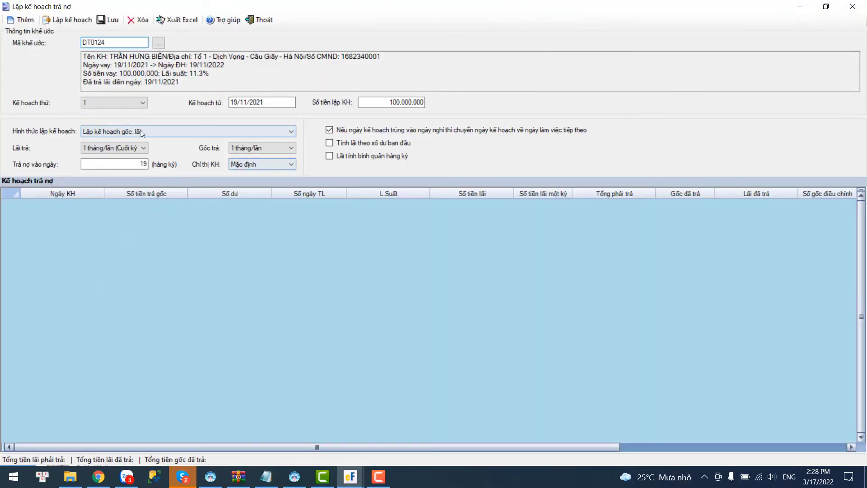
{"action": "left_click", "coordinate": [140, 132]}
{"action": "left_click", "coordinate": [155, 149]}
{"action": "left_click", "coordinate": [262, 148]}
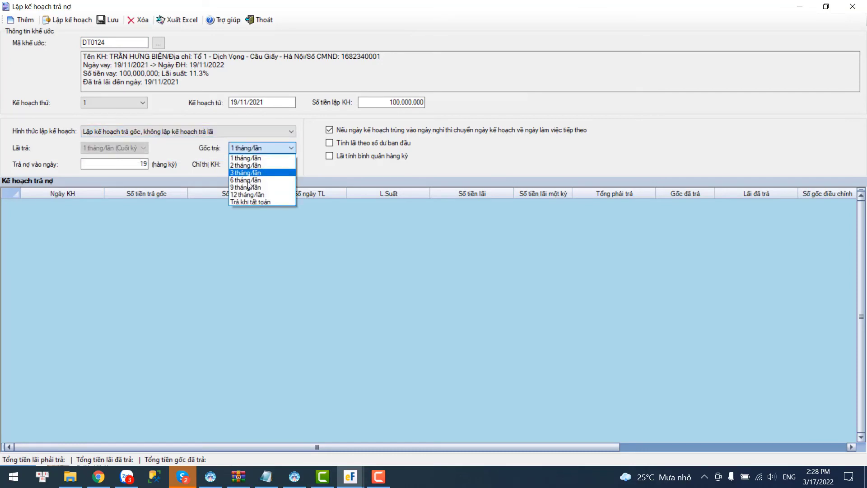
{"action": "left_click", "coordinate": [243, 195]}
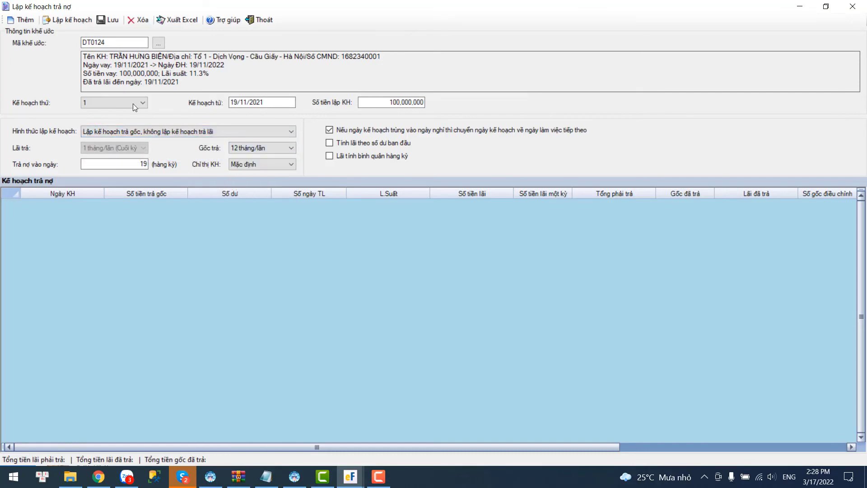
- Generate and save the repayment plan, close it, and save the credit contract set
{"action": "left_click", "coordinate": [74, 20]}
{"action": "left_click", "coordinate": [109, 20]}
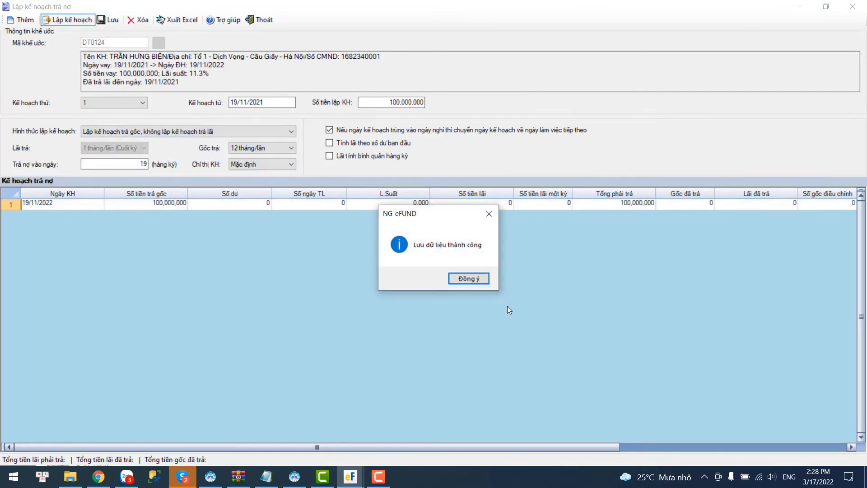
{"action": "left_click", "coordinate": [460, 281]}
{"action": "left_click", "coordinate": [265, 20]}
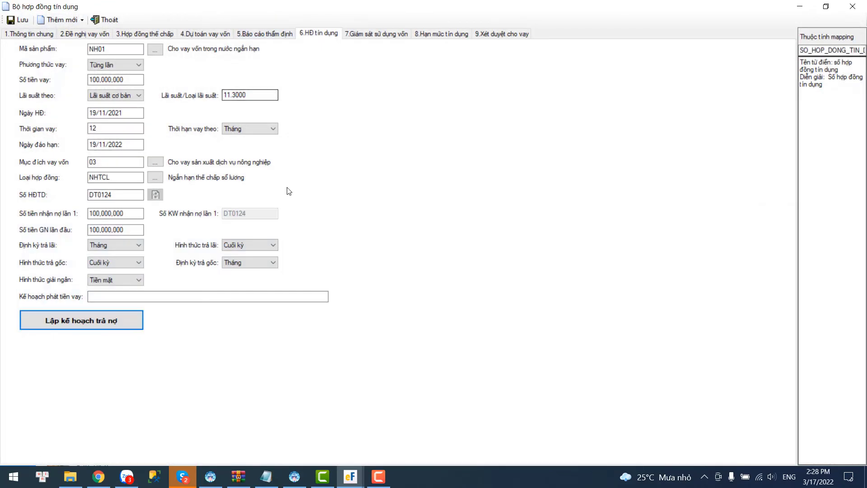
{"action": "left_click", "coordinate": [21, 21]}
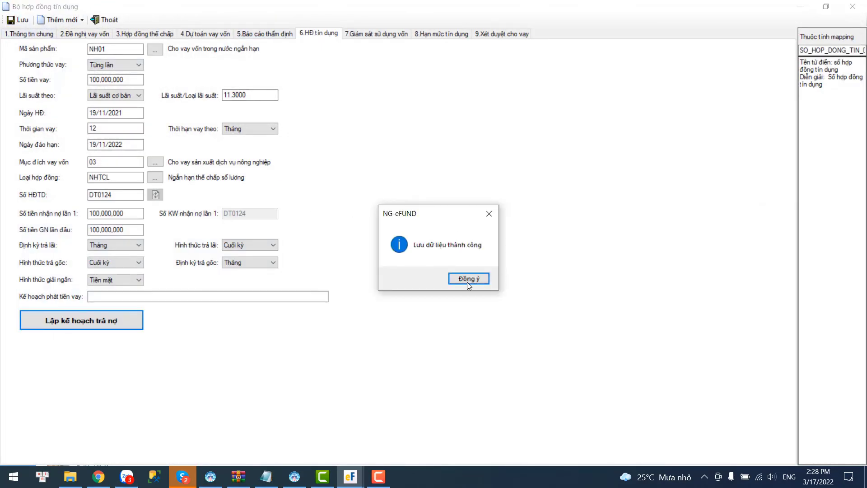
{"action": "key", "text": "Return"}
- Export the debt receipt form SoLuong_01_GiayNhanNo.doc to Word, check its filled-in loan details, and close the document
{"action": "right_click", "coordinate": [488, 198]}
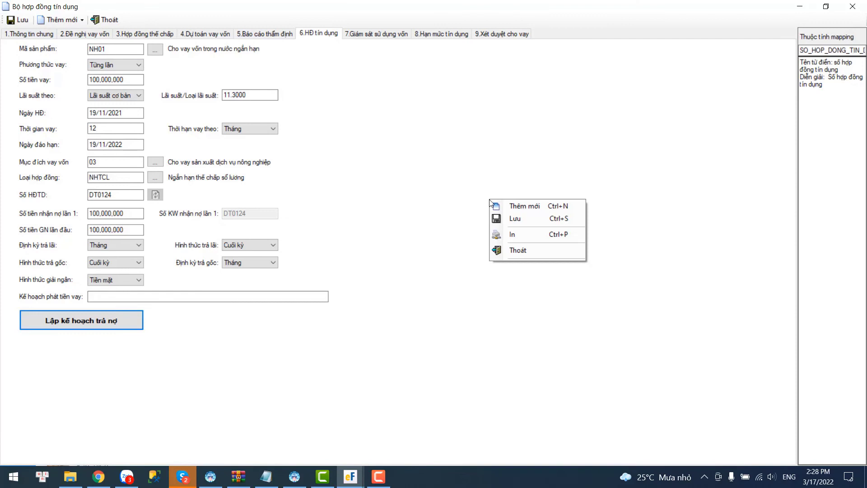
{"action": "left_click", "coordinate": [505, 233]}
{"action": "double_click", "coordinate": [351, 153]}
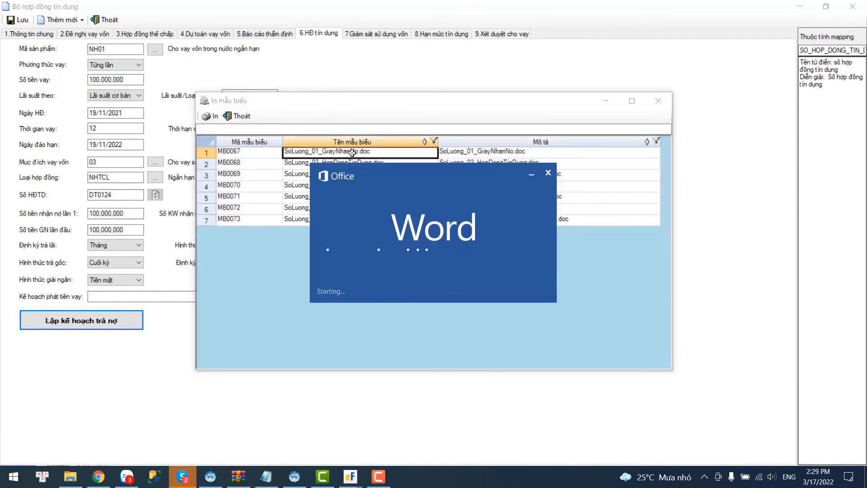
{"action": "scroll", "coordinate": [502, 244], "scroll_direction": "down", "scroll_amount": 1}
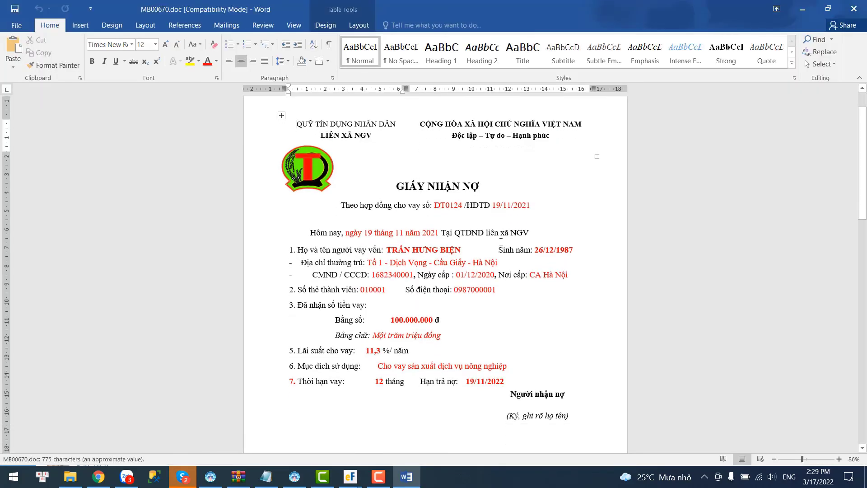
{"action": "left_click", "coordinate": [855, 12]}
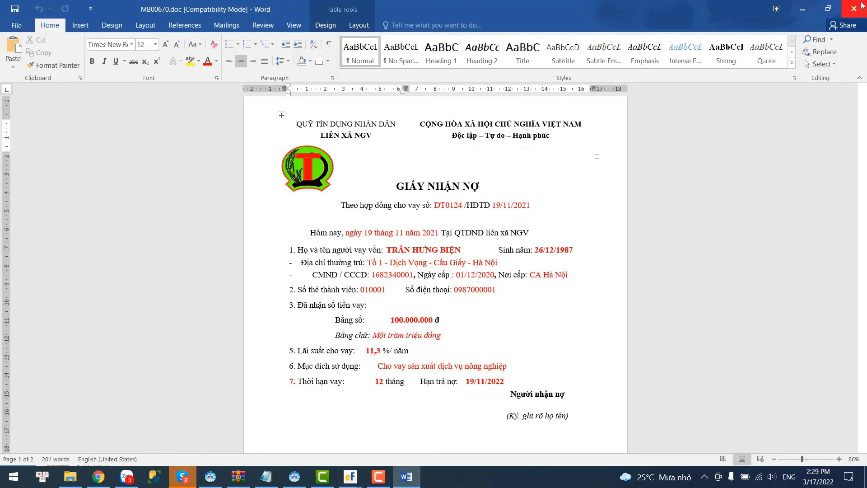
- Export the credit contract form SoLuong_02_HopDongTinDung.doc to Word, review its parties and loan terms, and close the document
{"action": "double_click", "coordinate": [385, 162]}
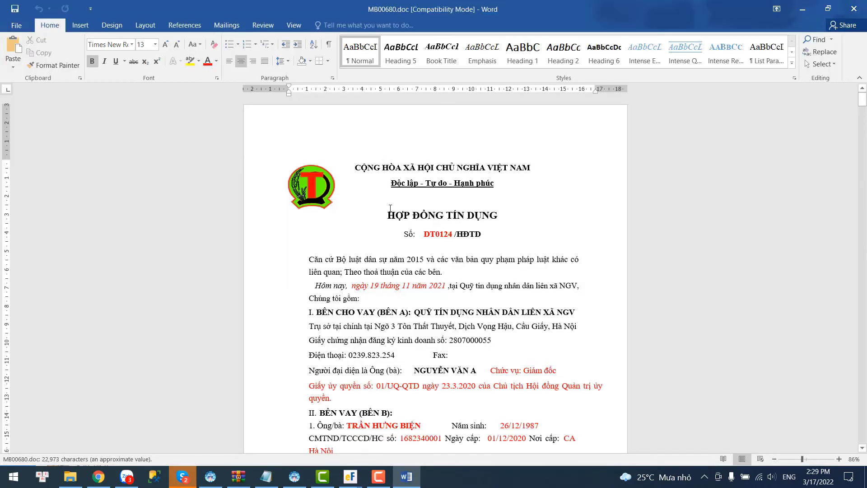
{"action": "scroll", "coordinate": [452, 231], "scroll_direction": "down", "scroll_amount": 2}
{"action": "scroll", "coordinate": [452, 232], "scroll_direction": "down", "scroll_amount": 6}
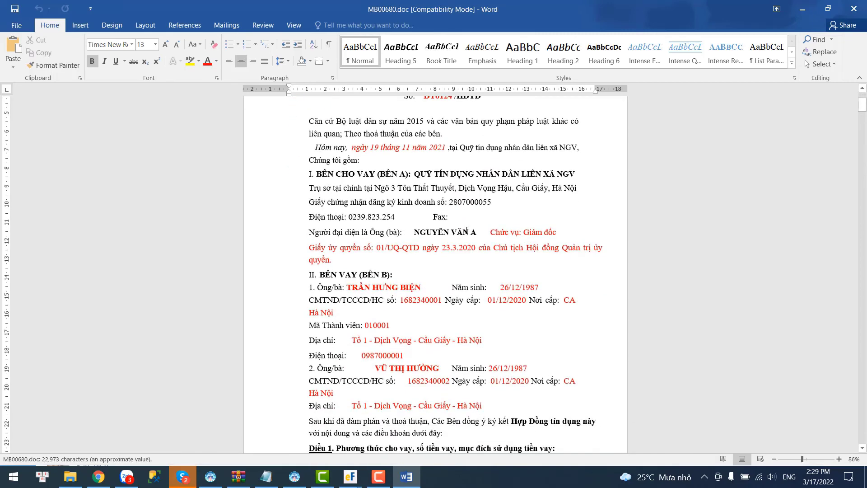
{"action": "scroll", "coordinate": [468, 232], "scroll_direction": "down", "scroll_amount": 18}
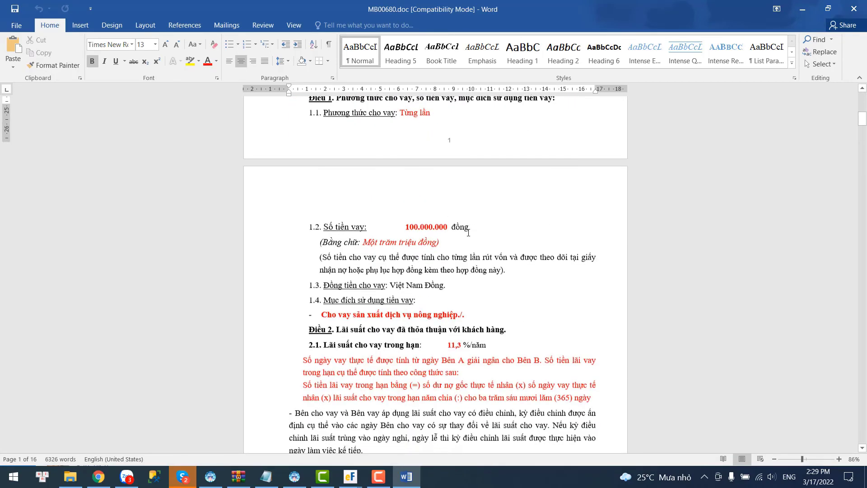
{"action": "scroll", "coordinate": [468, 233], "scroll_direction": "down", "scroll_amount": 20}
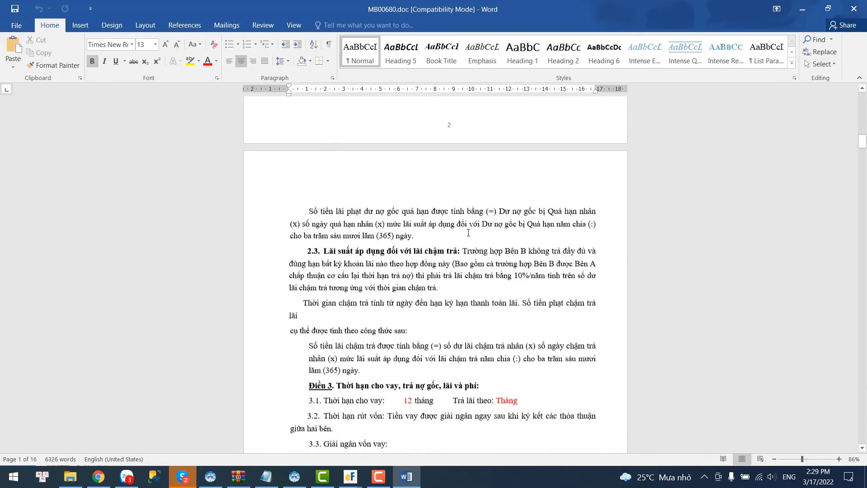
{"action": "scroll", "coordinate": [468, 232], "scroll_direction": "down", "scroll_amount": 20}
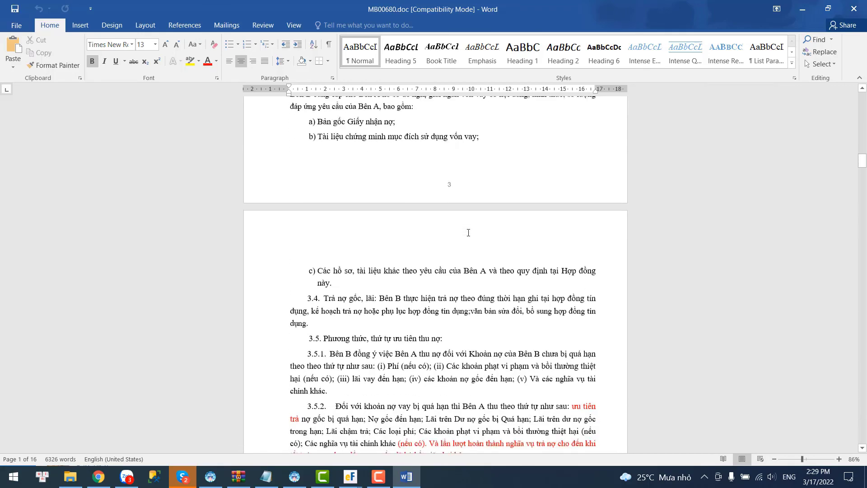
{"action": "scroll", "coordinate": [469, 232], "scroll_direction": "down", "scroll_amount": 5}
{"action": "key", "text": "alt+F4"}
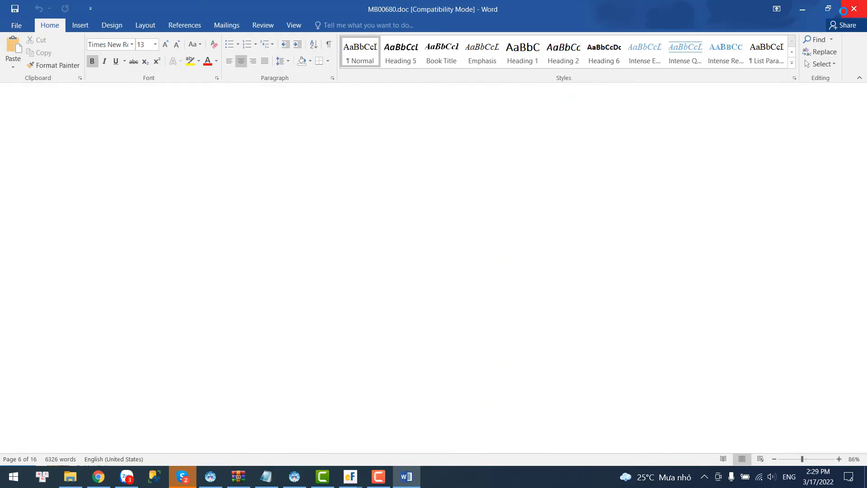
- Export the loan request form SoLuong_04_GiayDeNghiVay.doc to Word, review its cost and salary-book tables, and close the document
{"action": "double_click", "coordinate": [343, 188]}
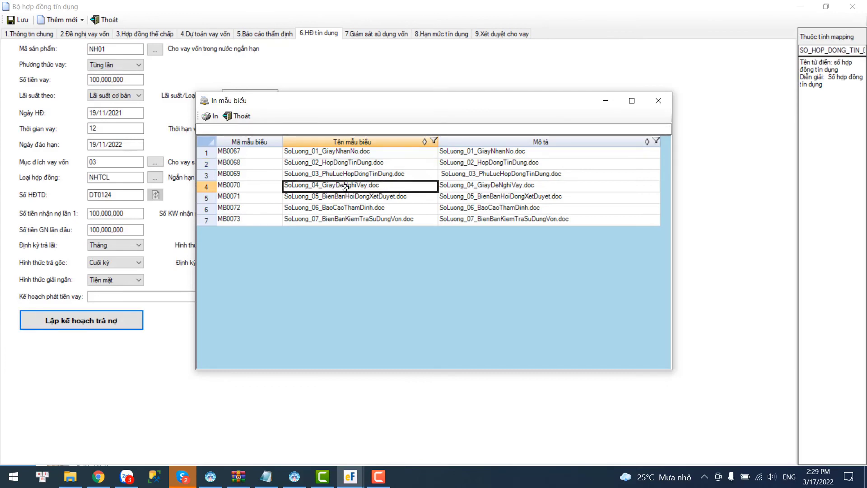
{"action": "scroll", "coordinate": [407, 233], "scroll_direction": "down", "scroll_amount": 1}
{"action": "scroll", "coordinate": [407, 233], "scroll_direction": "down", "scroll_amount": 8}
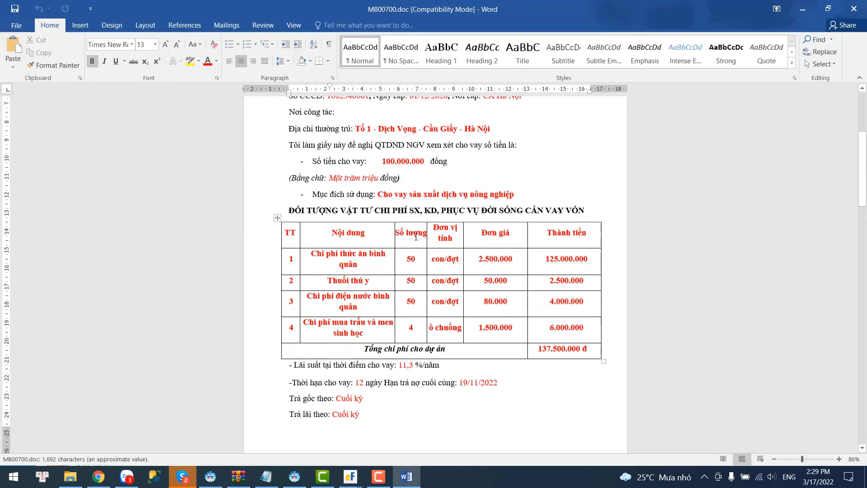
{"action": "scroll", "coordinate": [422, 266], "scroll_direction": "down", "scroll_amount": 5}
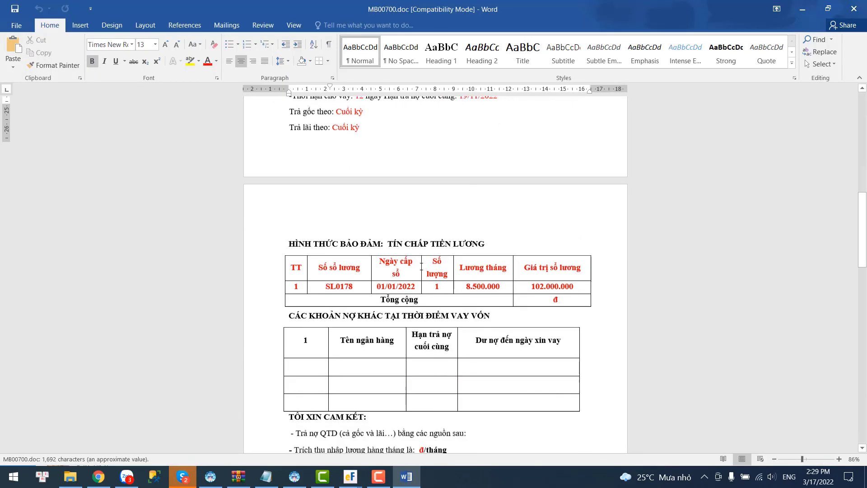
{"action": "left_click", "coordinate": [854, 8]}
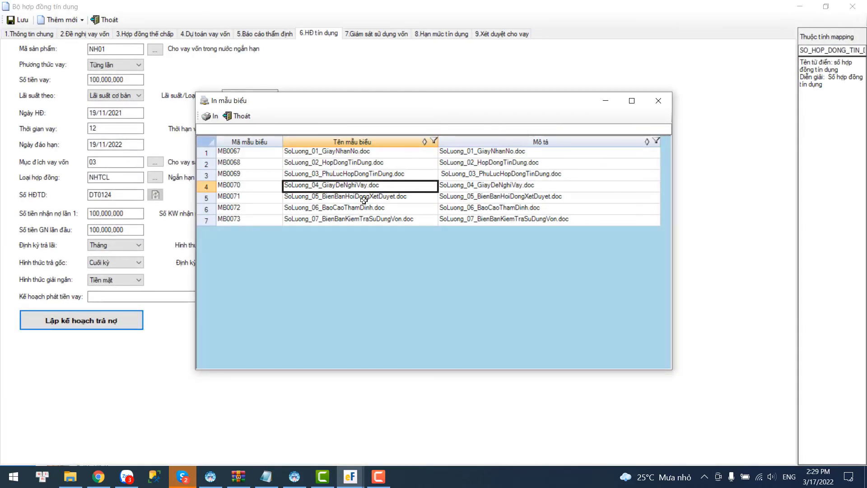
- Export the appraisal report SoLuong_06_BaoCaoThamDinh.doc to Word, review it through to the director's decision section, and close the document
{"action": "double_click", "coordinate": [360, 207]}
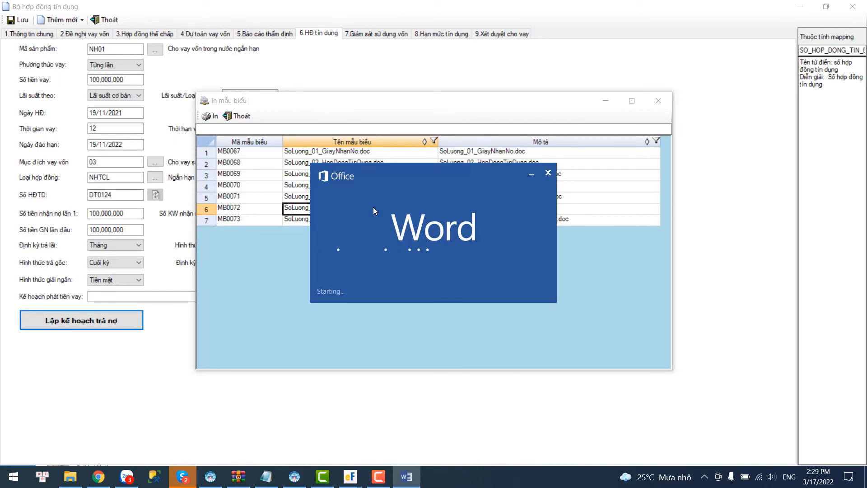
{"action": "scroll", "coordinate": [374, 209], "scroll_direction": "down", "scroll_amount": 10}
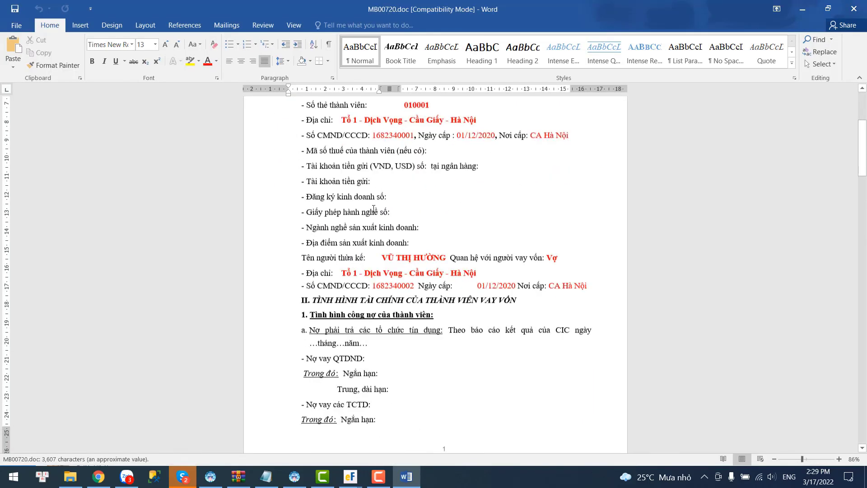
{"action": "scroll", "coordinate": [374, 209], "scroll_direction": "down", "scroll_amount": 10}
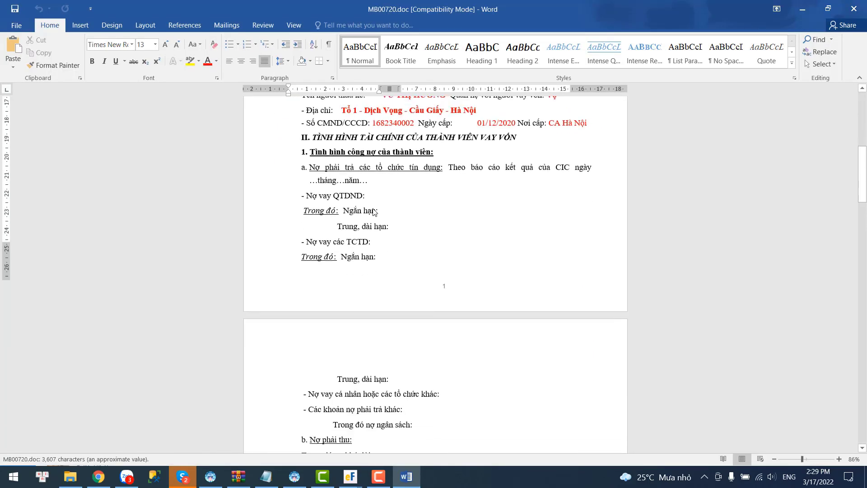
{"action": "scroll", "coordinate": [373, 209], "scroll_direction": "down", "scroll_amount": 18}
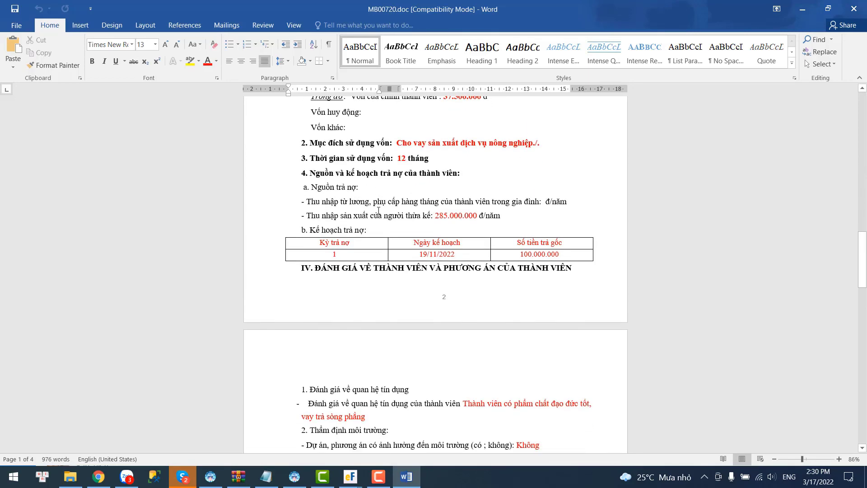
{"action": "scroll", "coordinate": [380, 211], "scroll_direction": "down", "scroll_amount": 20}
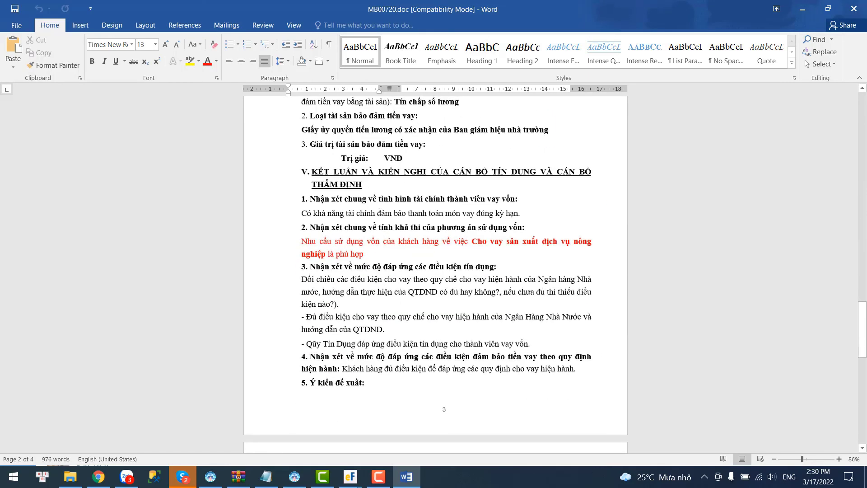
{"action": "scroll", "coordinate": [381, 212], "scroll_direction": "down", "scroll_amount": 13}
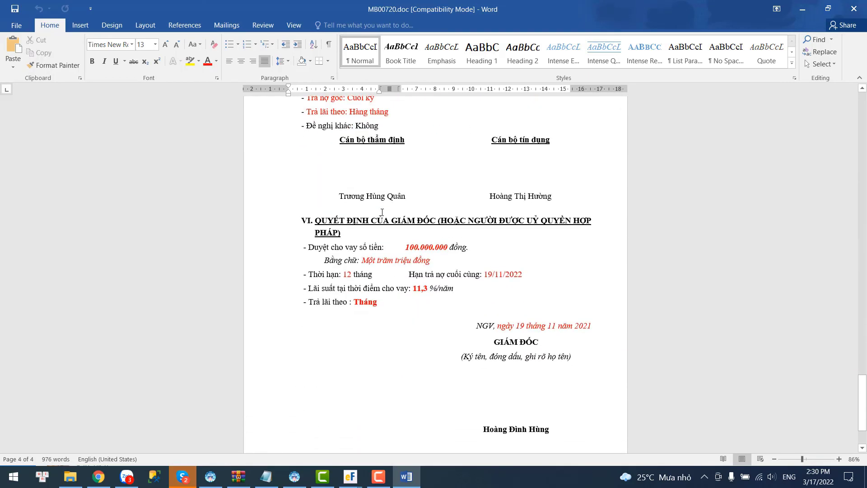
{"action": "left_click", "coordinate": [863, 6]}
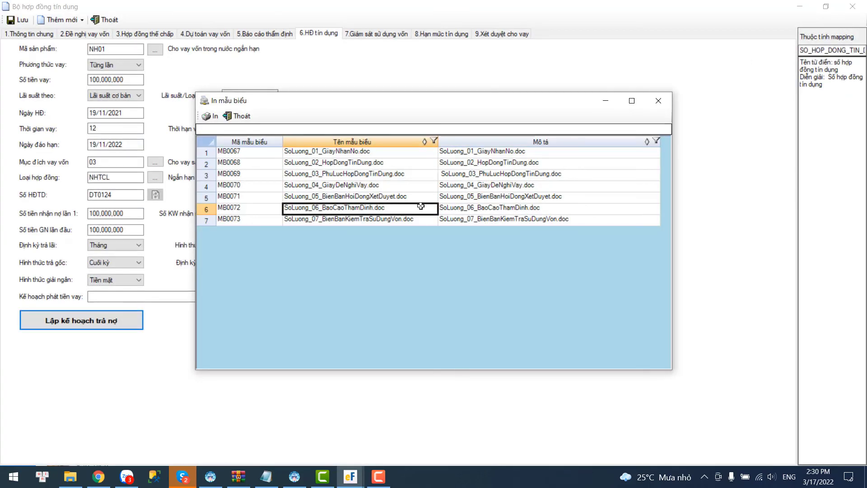
- Export the loan-use inspection record SoLuong_07_BienBanKiemTraSuDungVon.doc to Word, review it, and close both the document and the form list
{"action": "double_click", "coordinate": [361, 221]}
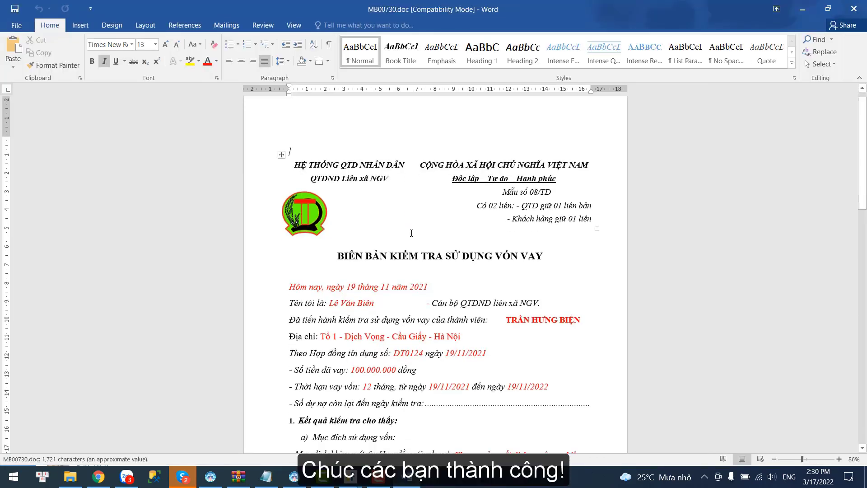
{"action": "scroll", "coordinate": [411, 232], "scroll_direction": "down", "scroll_amount": 6}
{"action": "scroll", "coordinate": [411, 233], "scroll_direction": "down", "scroll_amount": 20}
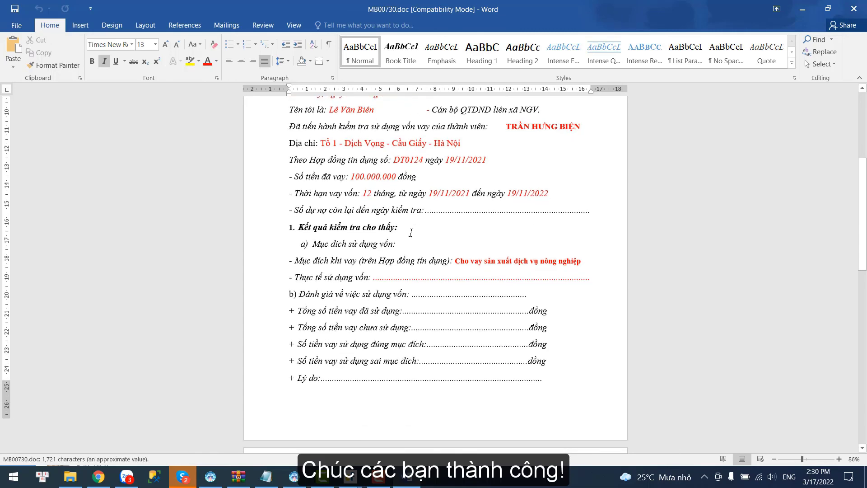
{"action": "scroll", "coordinate": [431, 232], "scroll_direction": "down", "scroll_amount": 7}
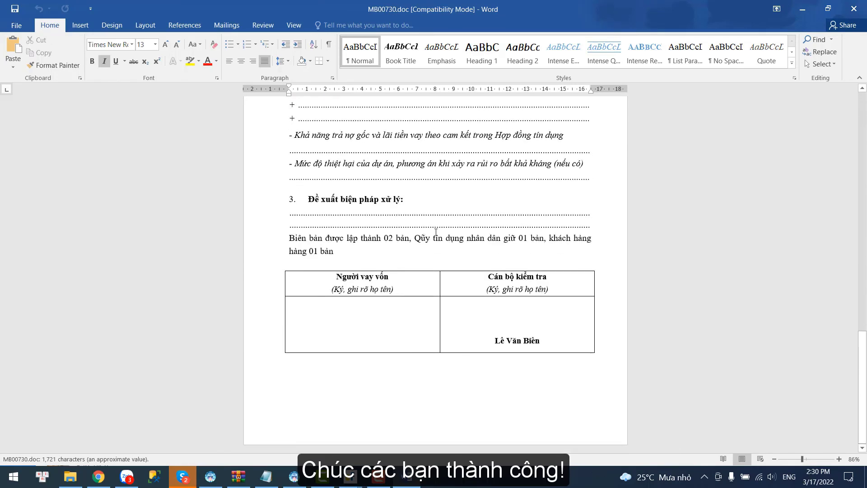
{"action": "left_click", "coordinate": [854, 9]}
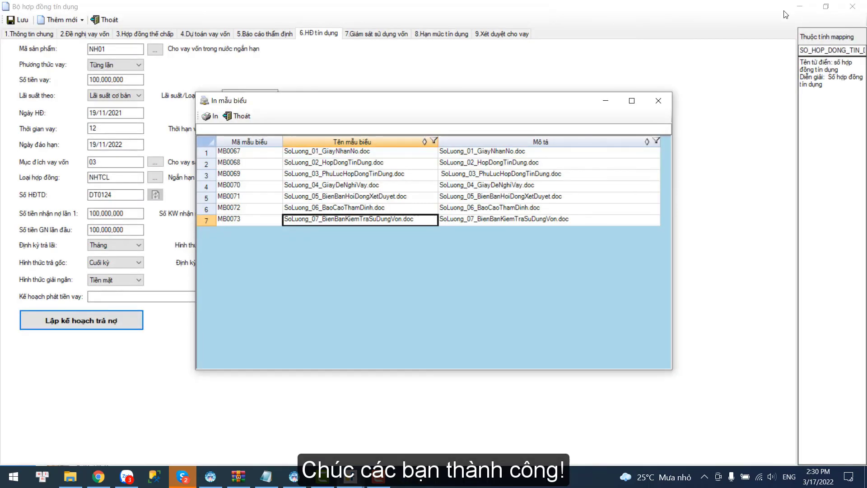
{"action": "left_click", "coordinate": [668, 99]}
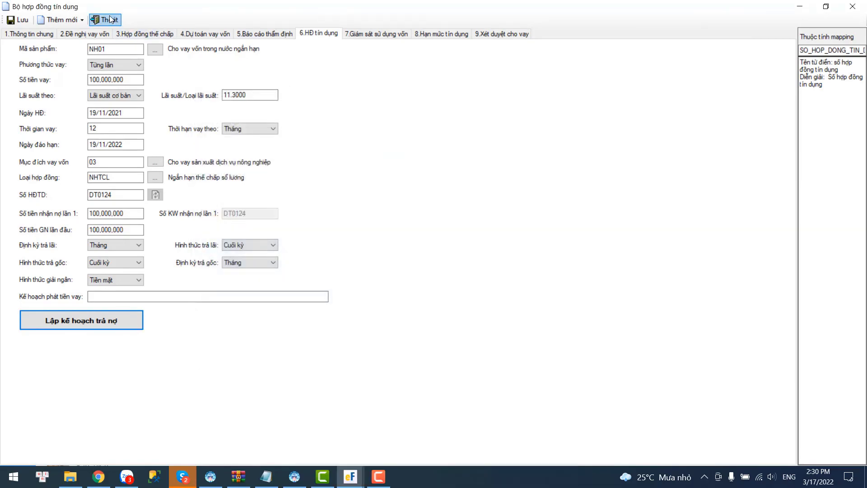